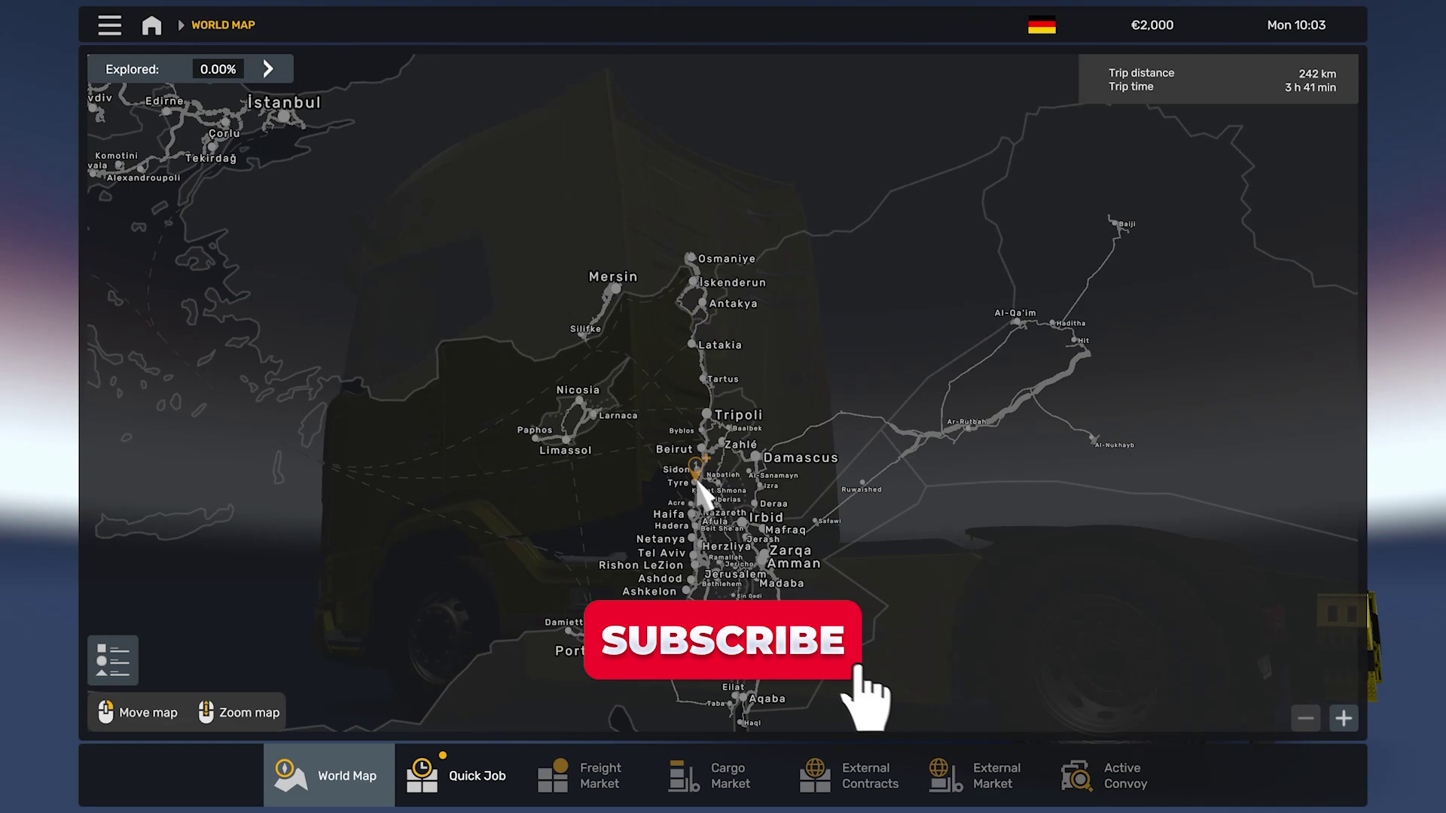
# - Set Haditha as the waypoint on the world map so the route is drawn
pyautogui.click(1085, 351)
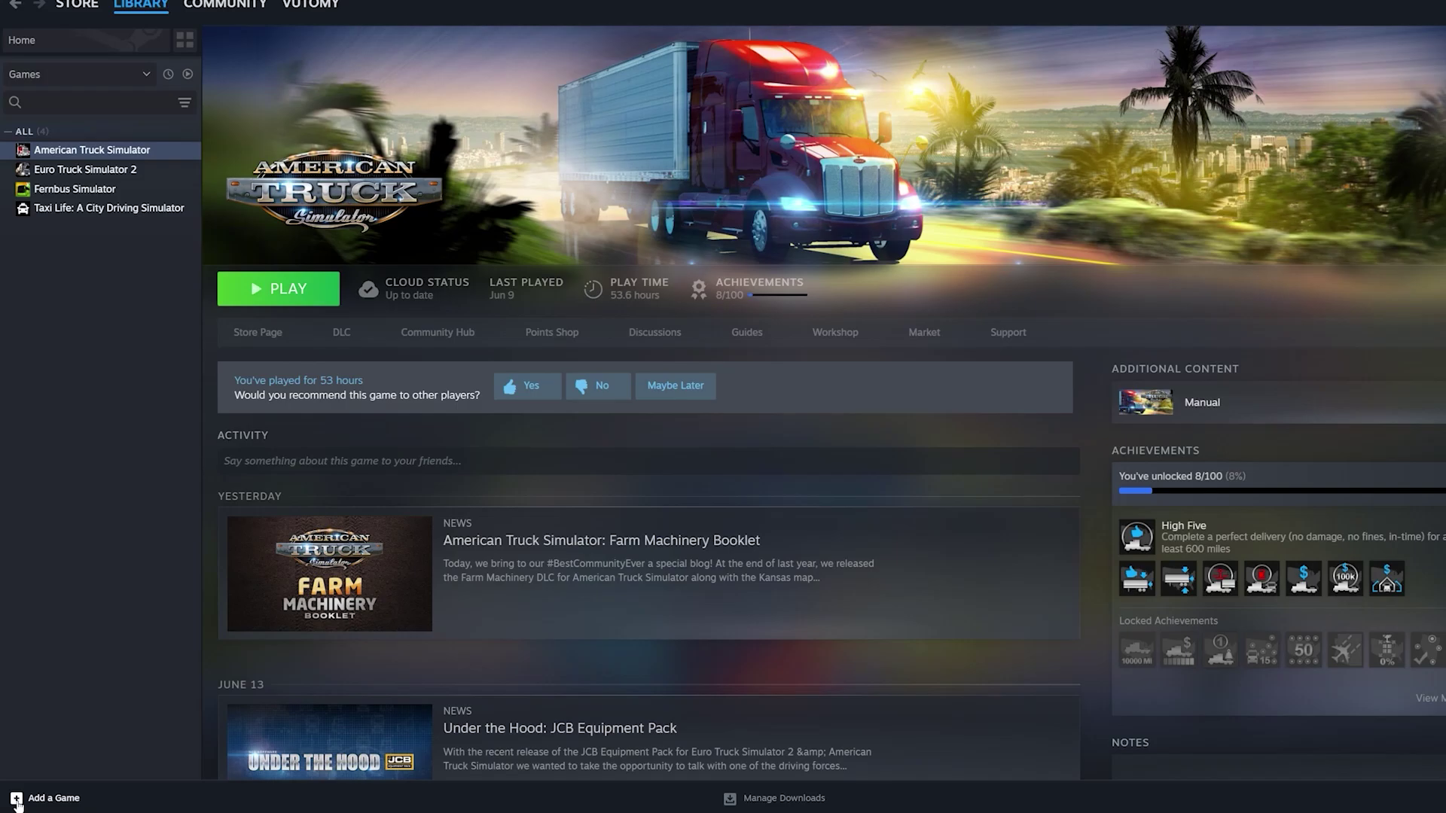
# - Choose Activate a Product on Steam from the library's Add a Game menu
pyautogui.click(17, 799)
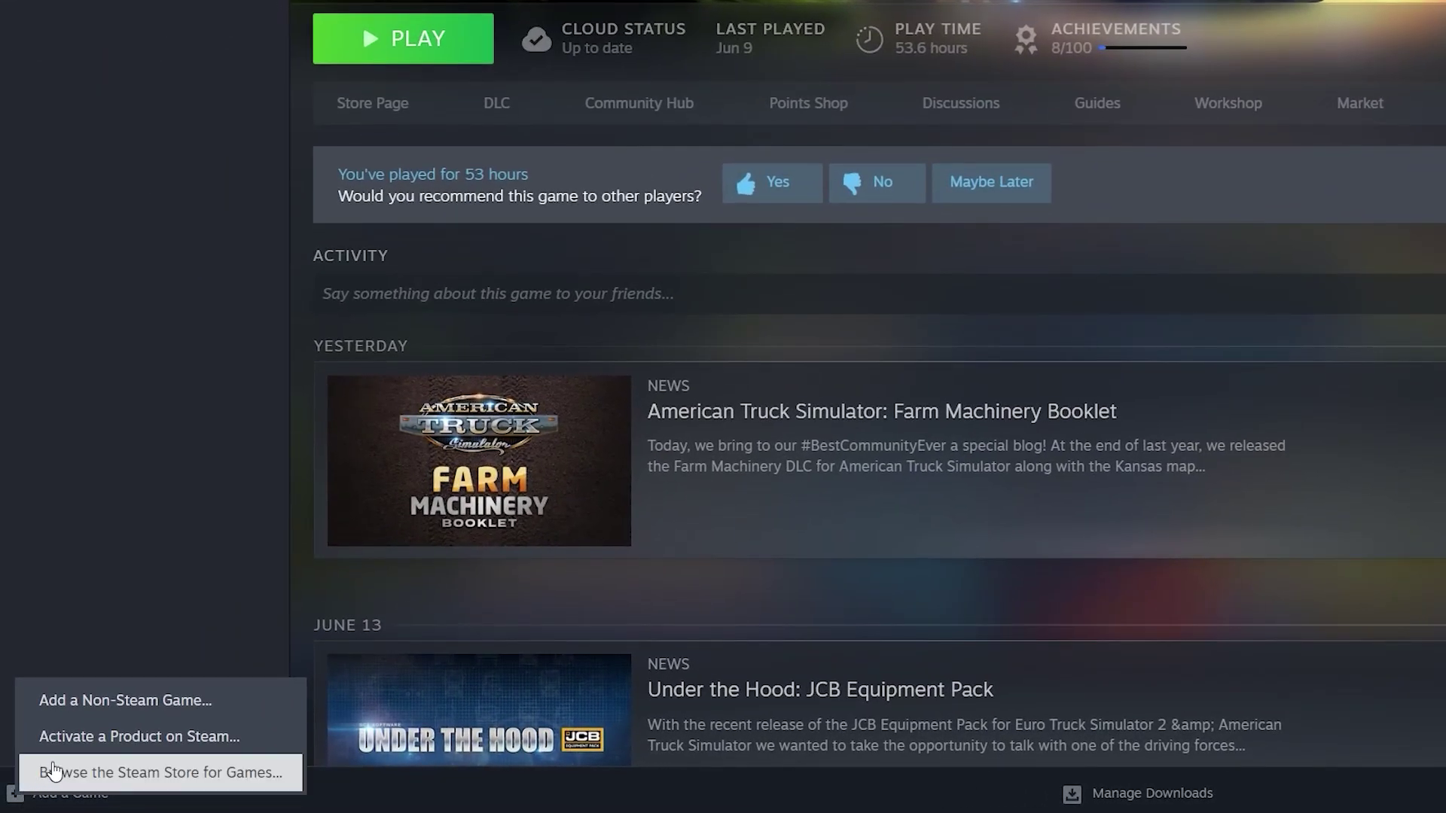
pyautogui.click(62, 747)
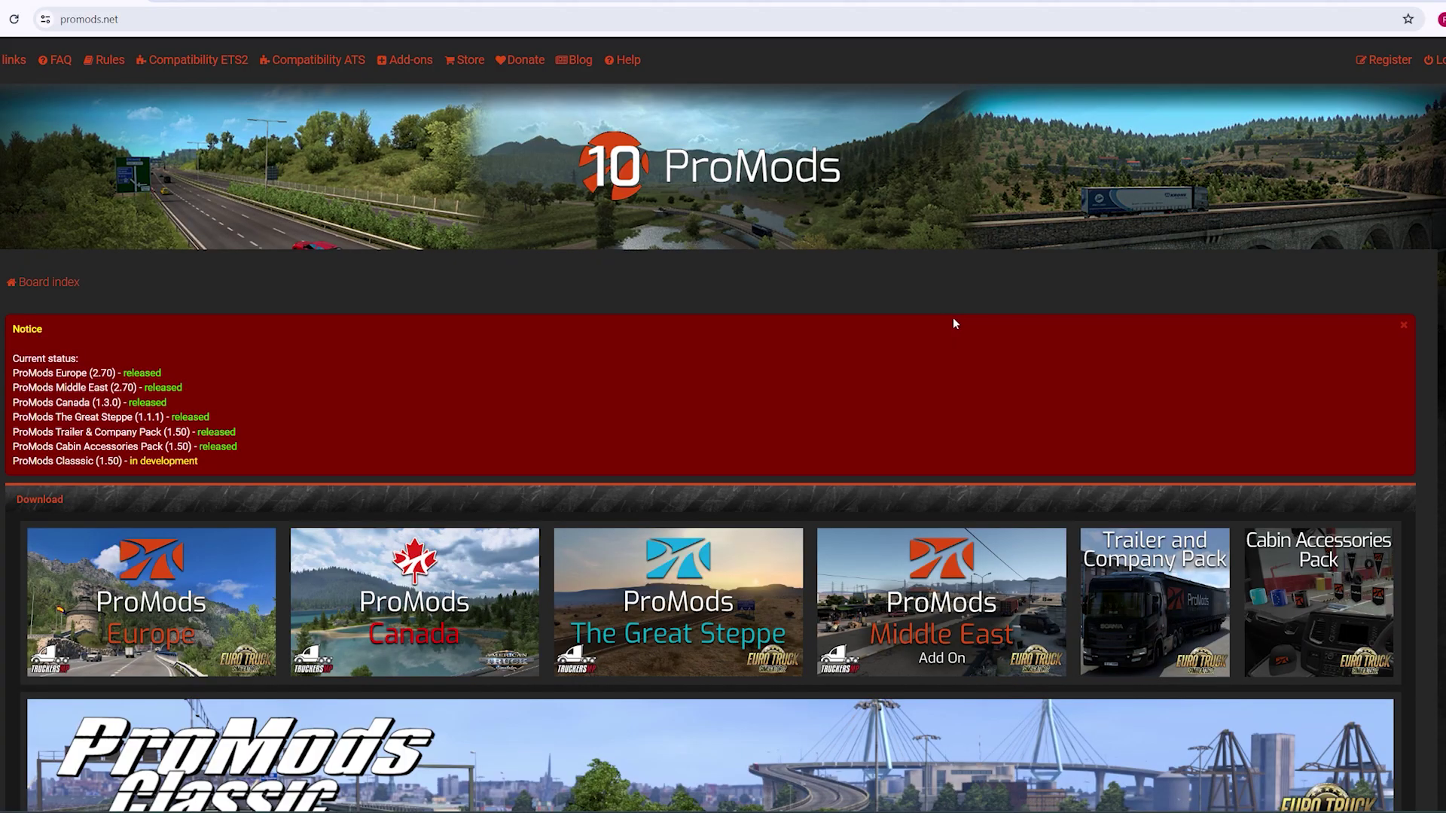
# - Go to the ProMods registration page and enter the account username
pyautogui.click(1376, 66)
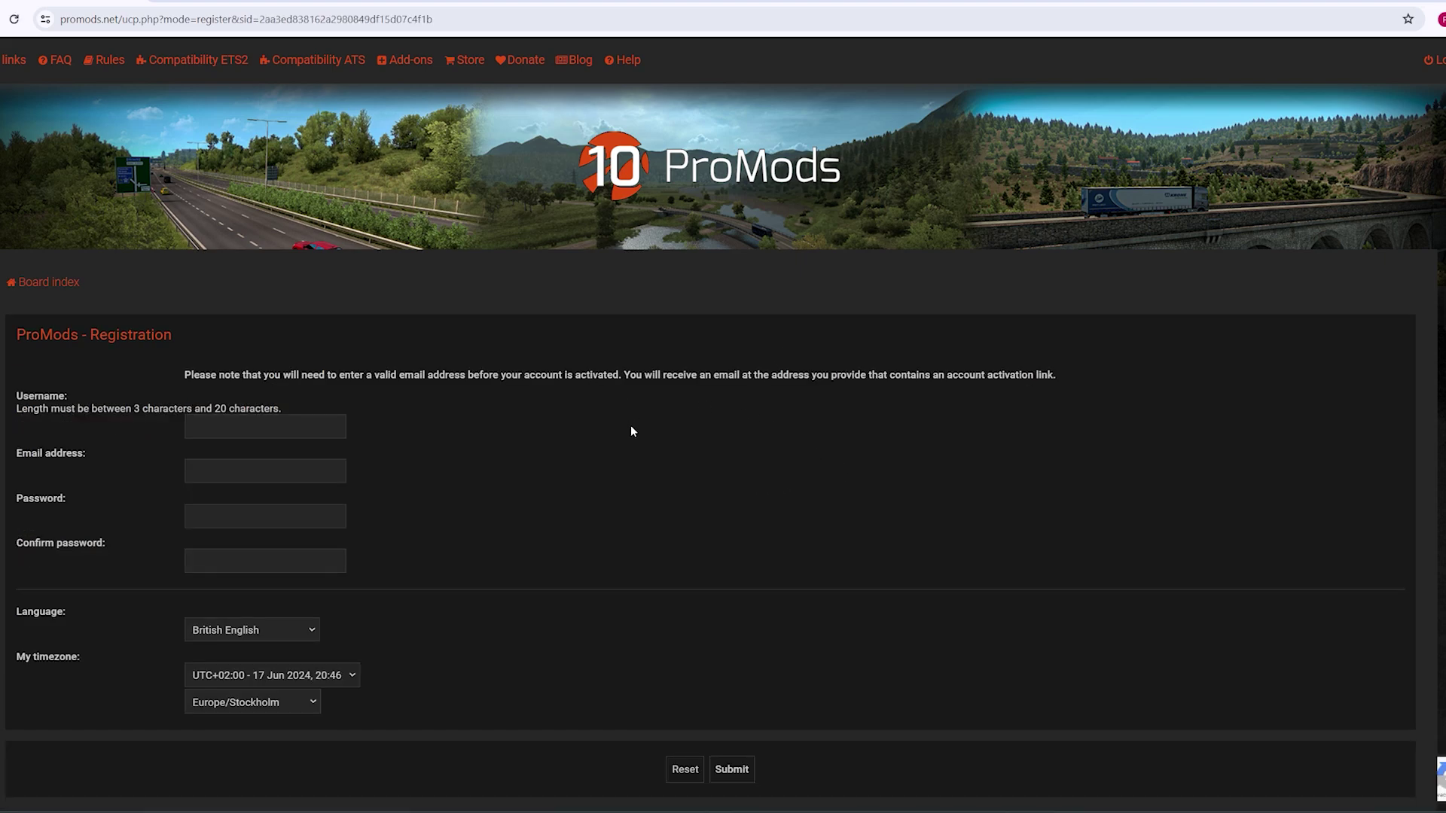
pyautogui.click(253, 434)
pyautogui.click(279, 426)
pyautogui.write('vutomy')
# - Fill in the e-mail address and paste the account password into both password fields
pyautogui.click(281, 471)
pyautogui.click(305, 517)
pyautogui.hotkey('ctrl', 'v')
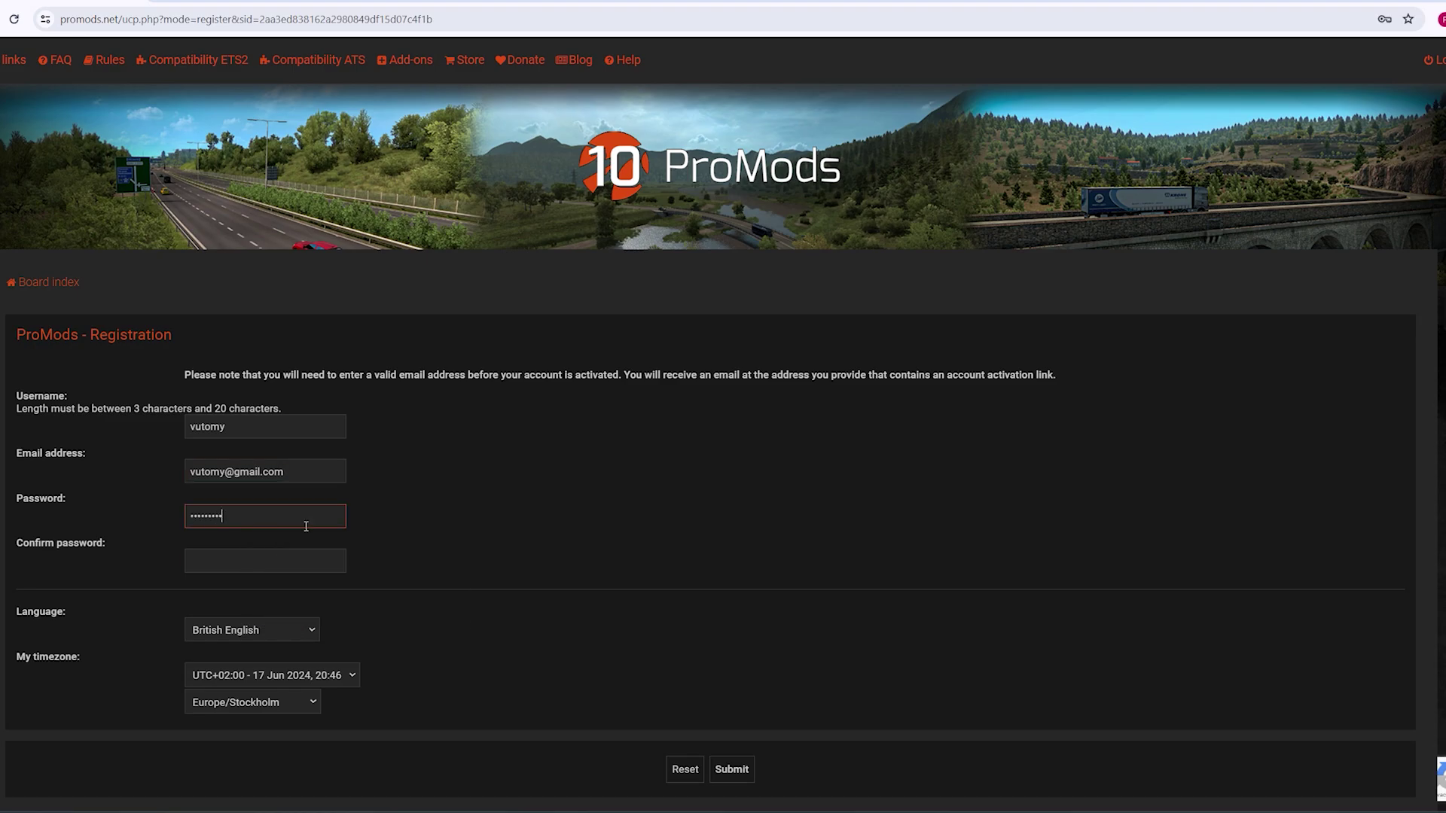
pyautogui.click(309, 561)
pyautogui.hotkey('ctrl', 'v')
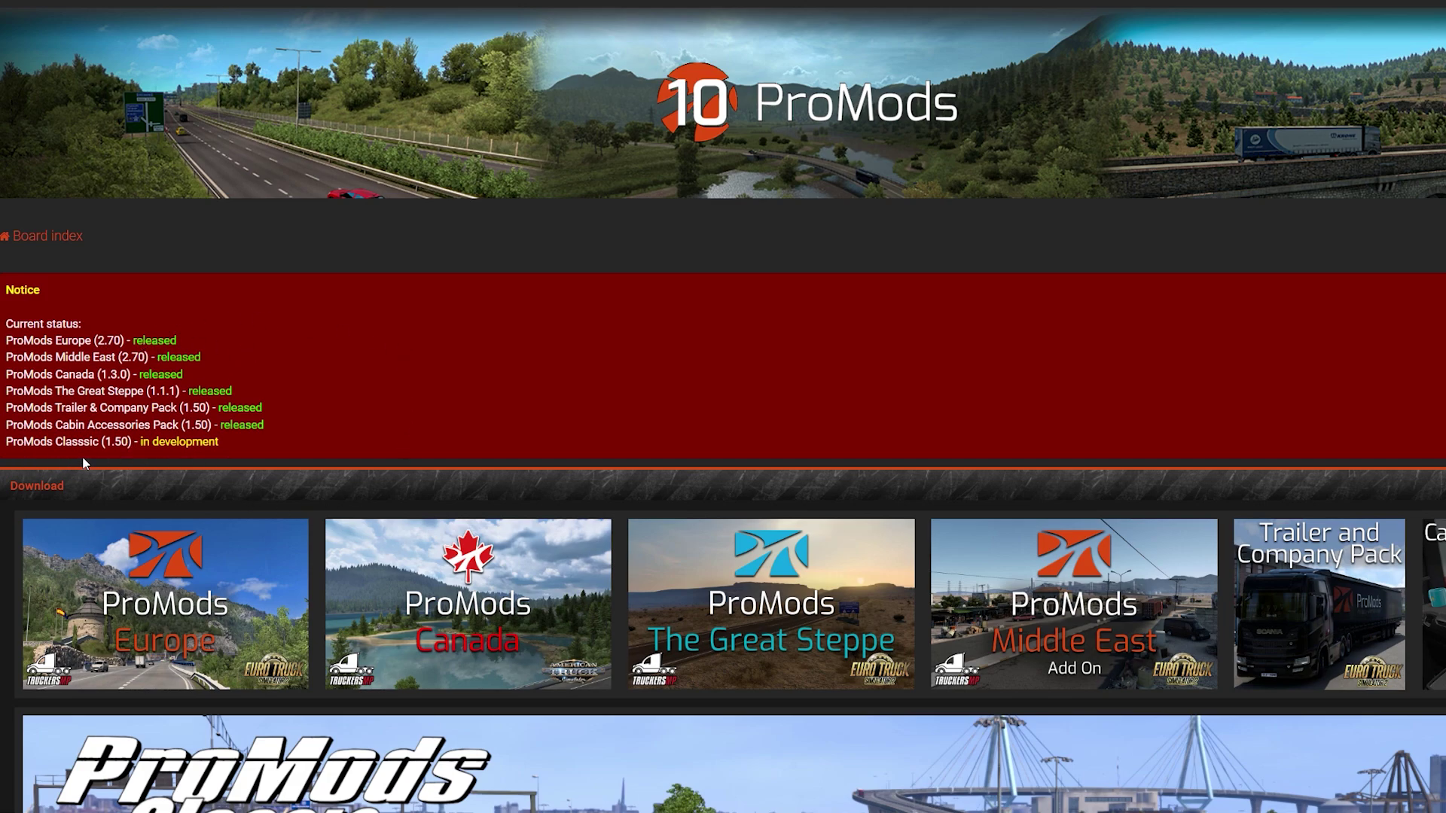
# - Open the ProMods Europe download tile from the board index
pyautogui.scroll(-1, 638, 255)
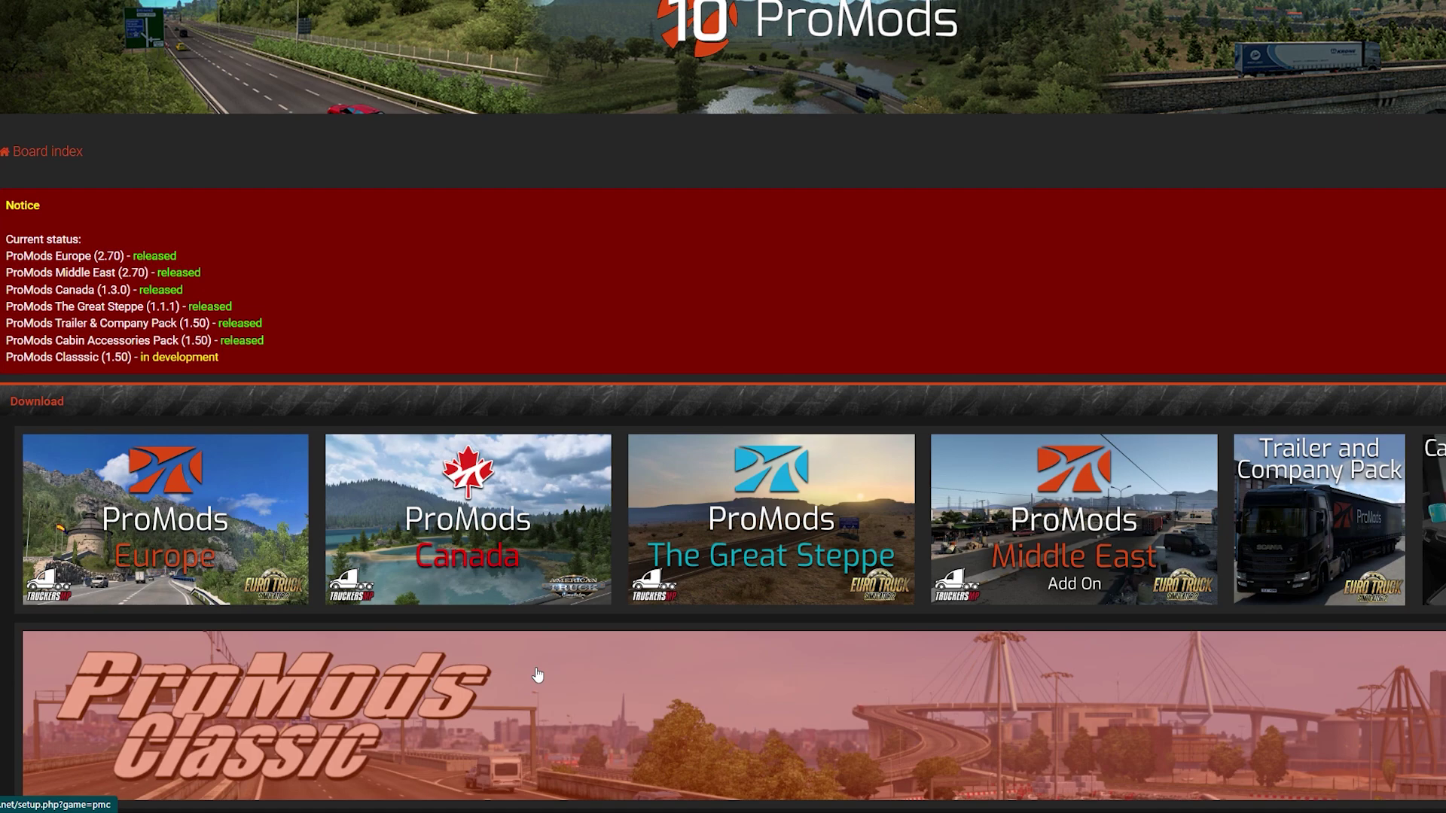
pyautogui.click(221, 534)
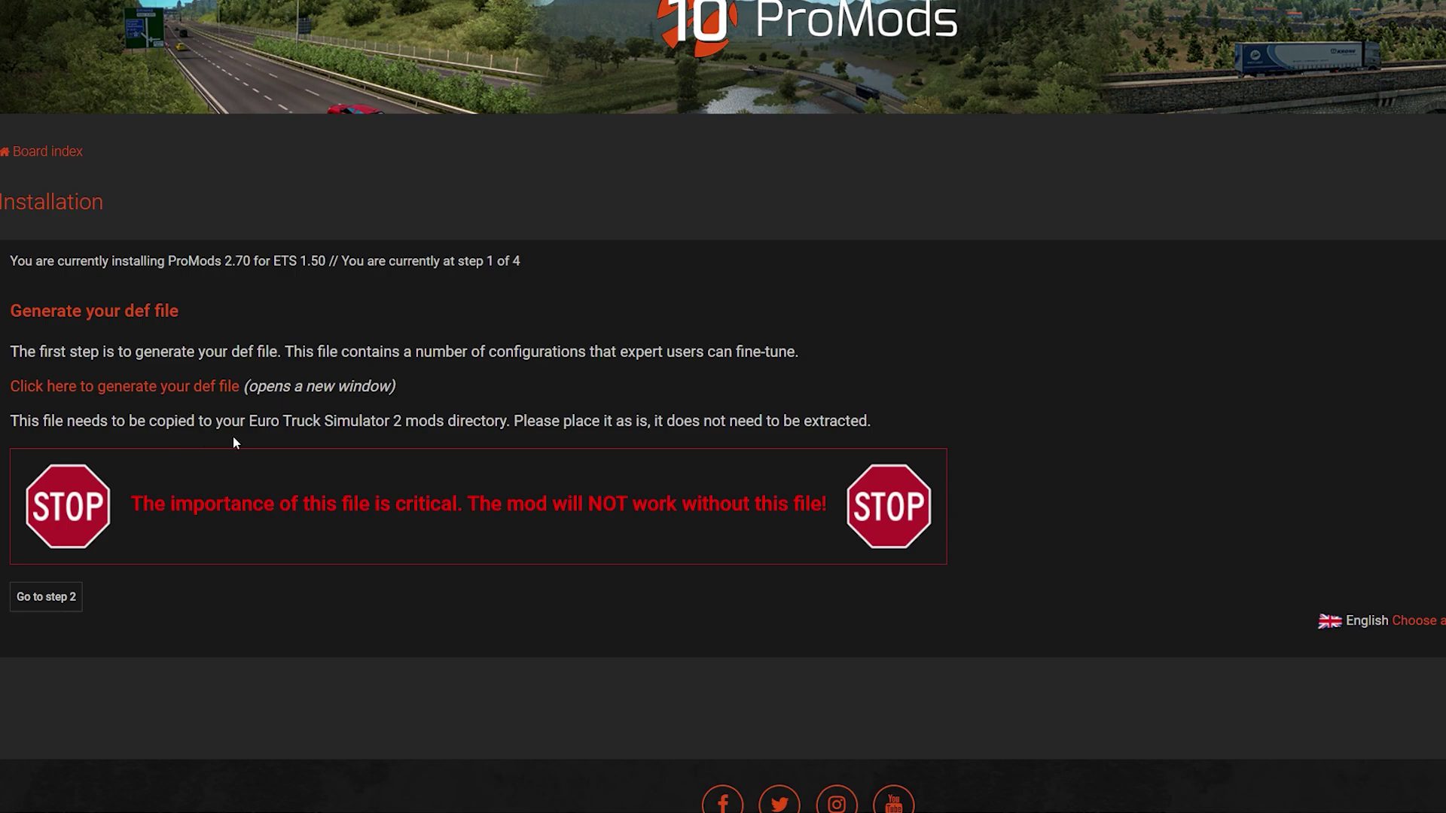
# - Generate and download the def file with default settings and Map zoom compatibility left checked
pyautogui.click(111, 386)
pyautogui.scroll(-3, 242, 401)
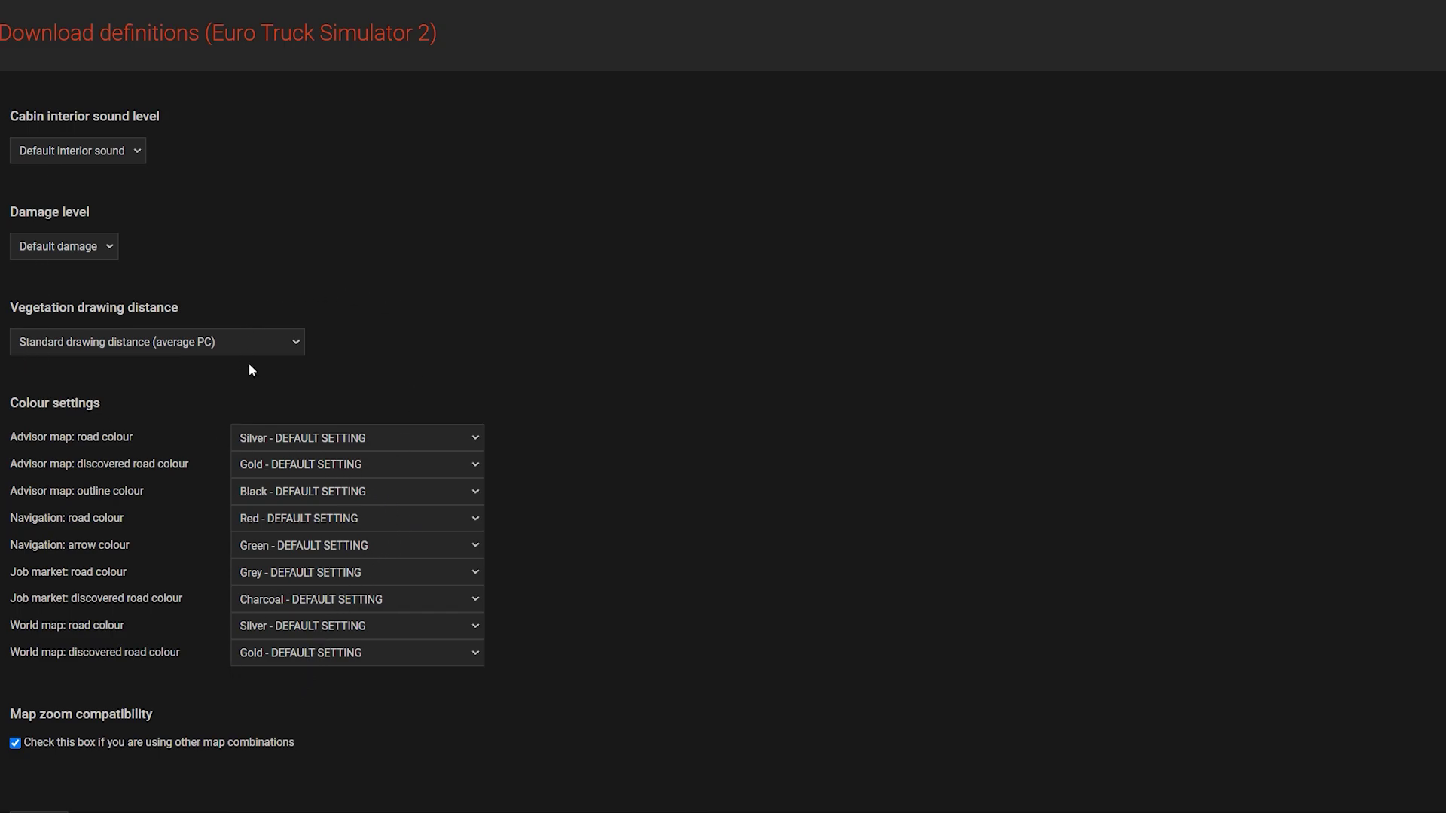
pyautogui.scroll(-3, 287, 662)
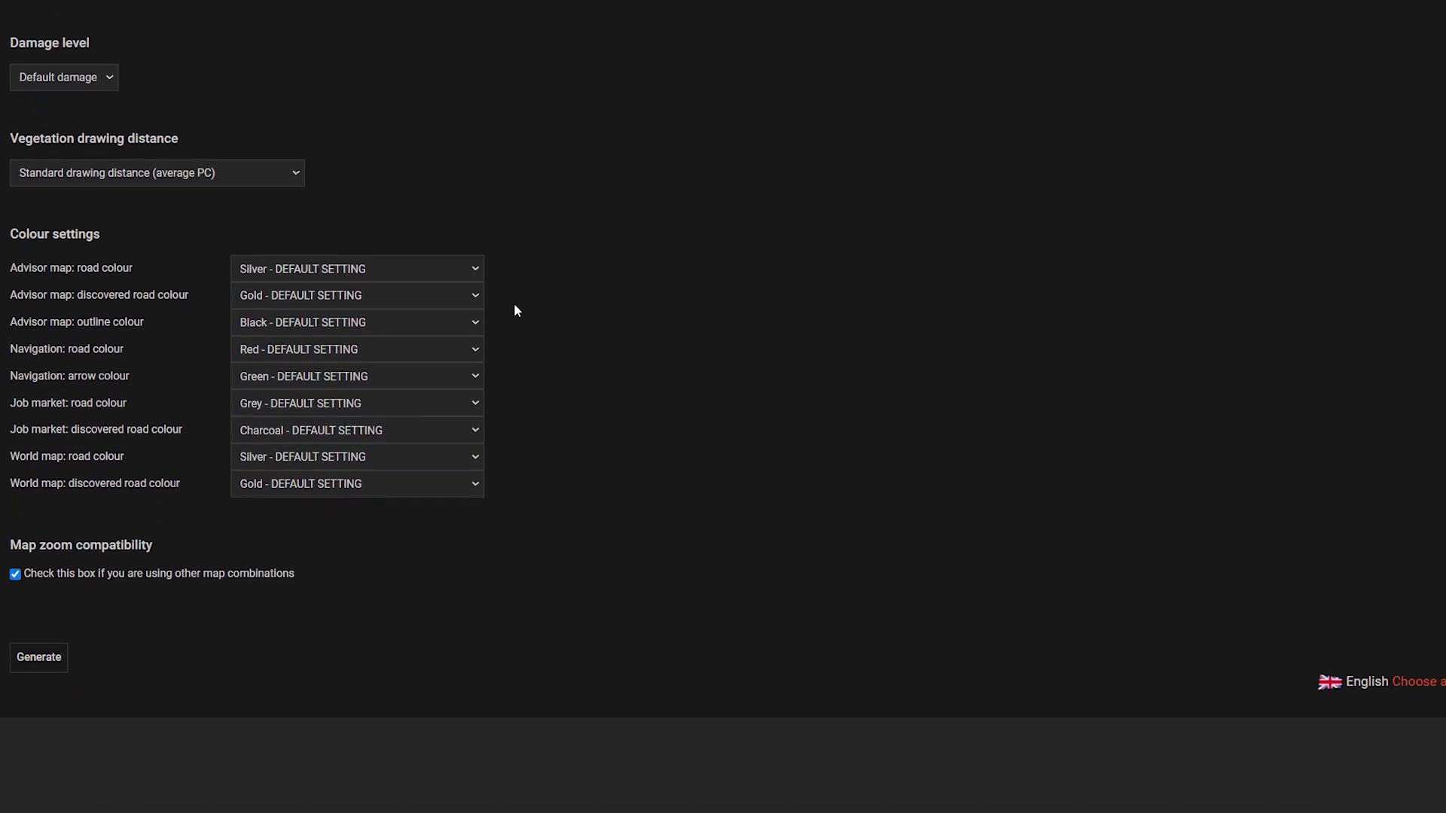
pyautogui.scroll(2, 284, 539)
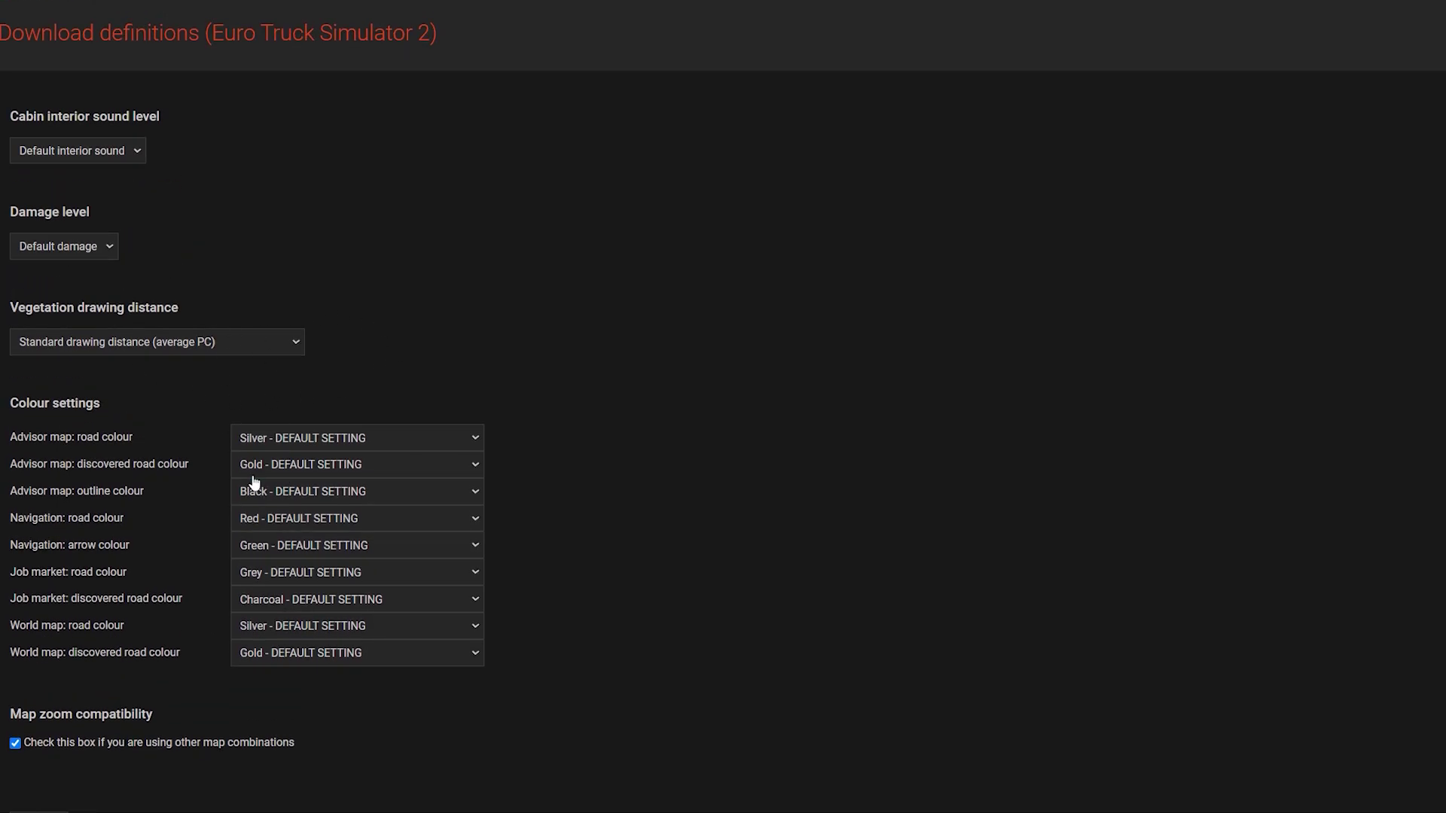
pyautogui.scroll(-2, 258, 482)
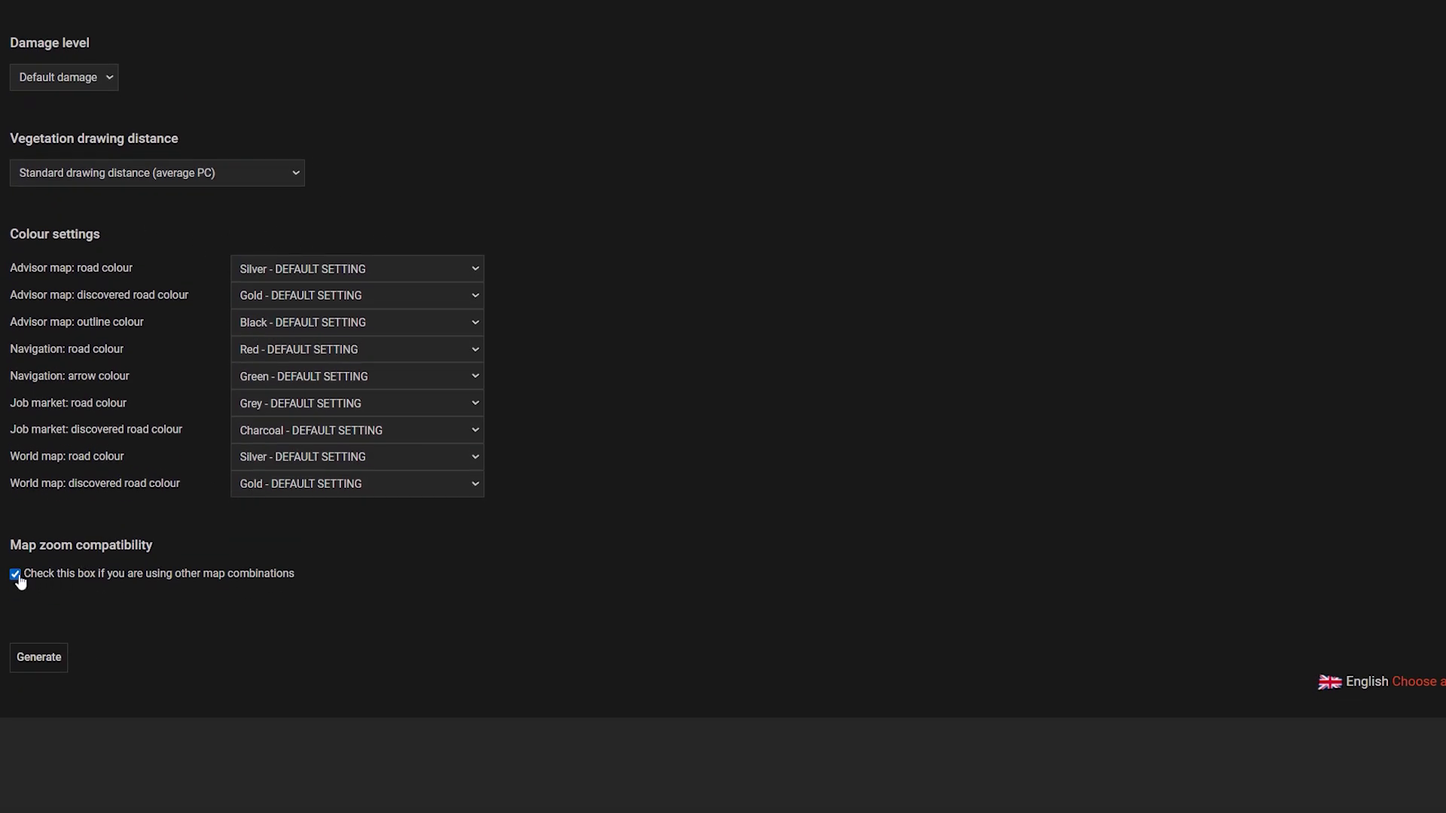
pyautogui.click(15, 575)
pyautogui.click(15, 575)
pyautogui.click(54, 671)
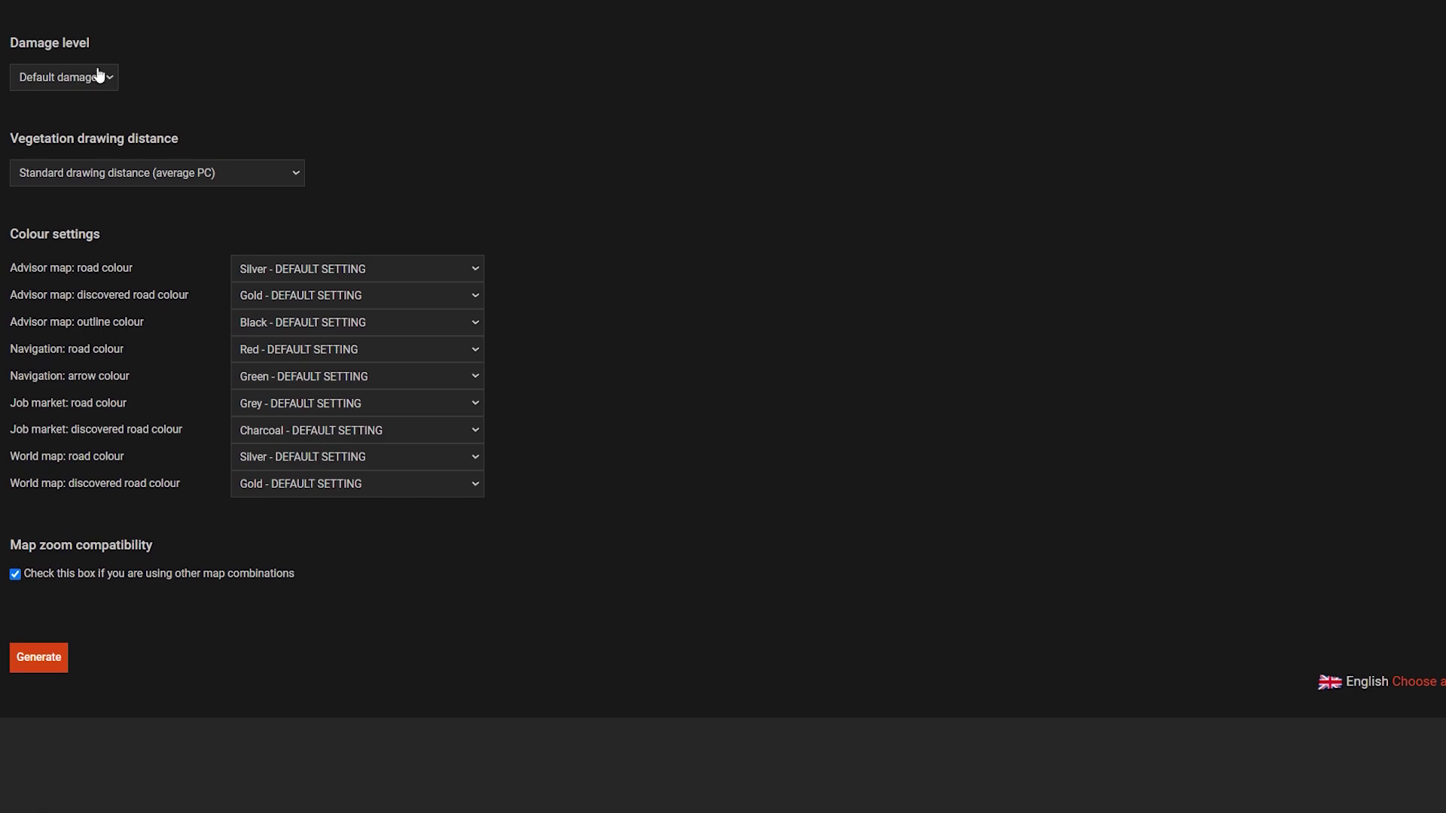
pyautogui.scroll(1, 100, 71)
pyautogui.scroll(-2, 291, 366)
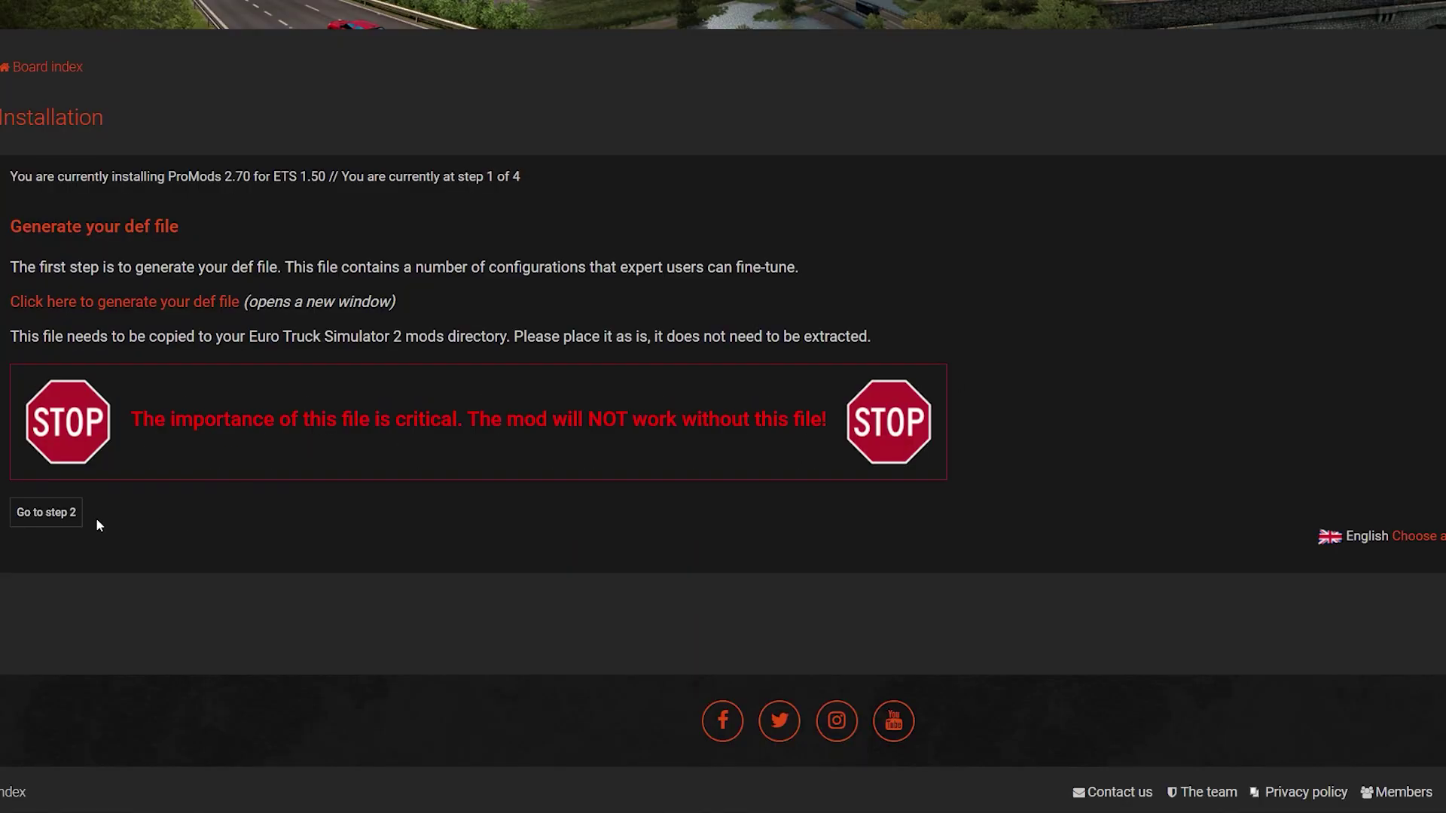
# - Pick the free Standard Download at step 2 and download 2.70 Multipack mod archive 1
pyautogui.click(66, 515)
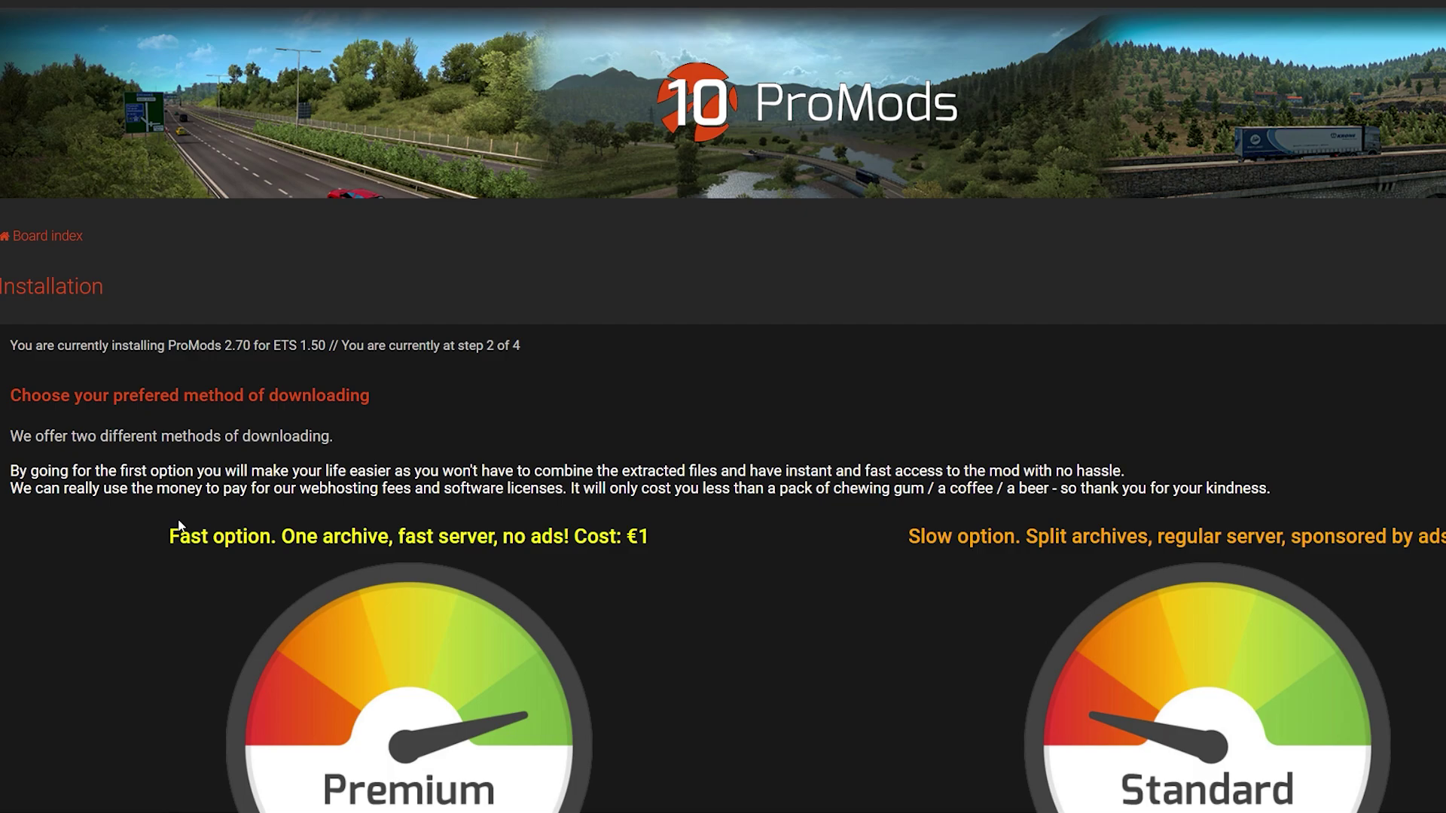
pyautogui.scroll(-4, 219, 523)
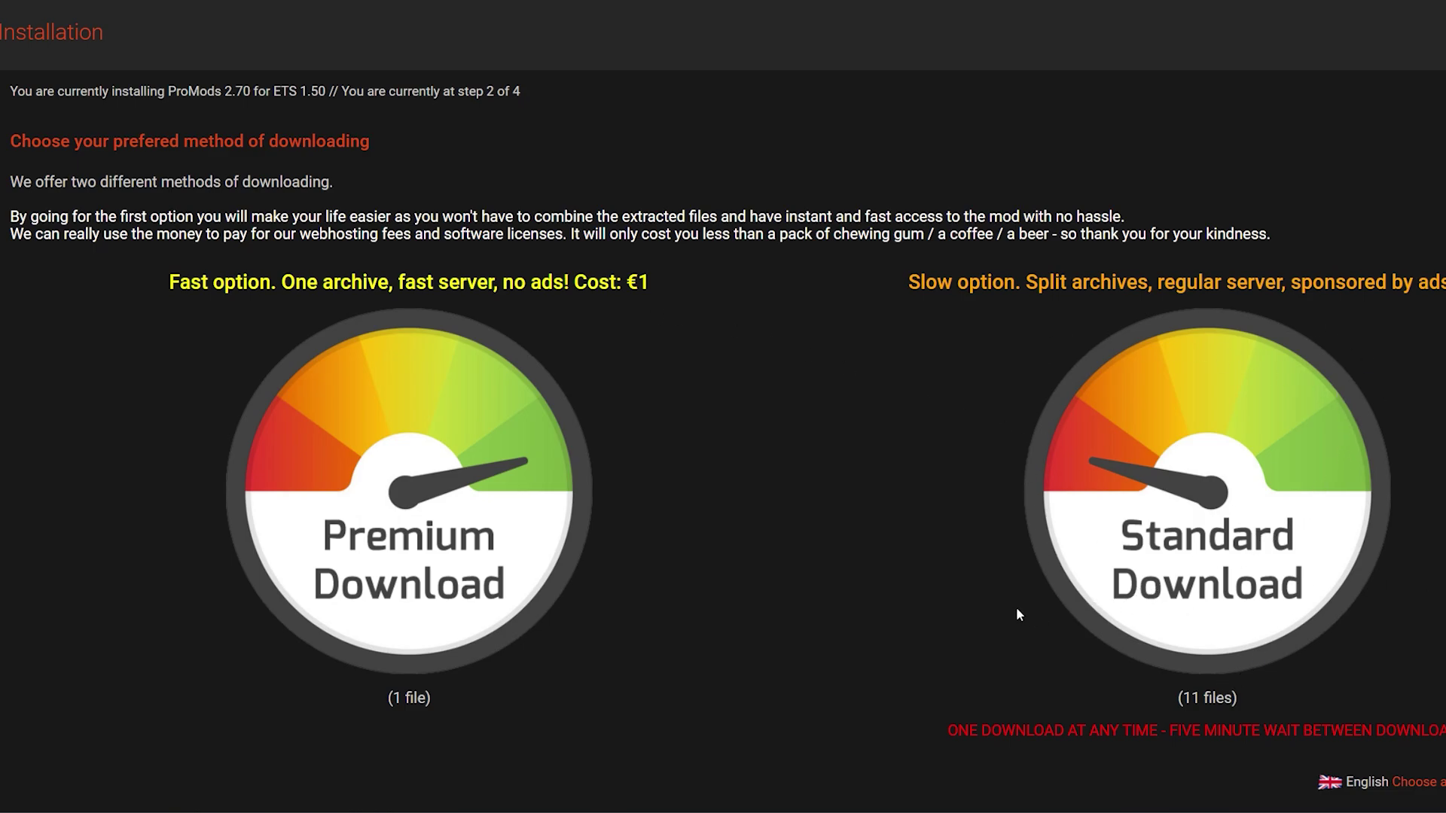
pyautogui.click(1215, 452)
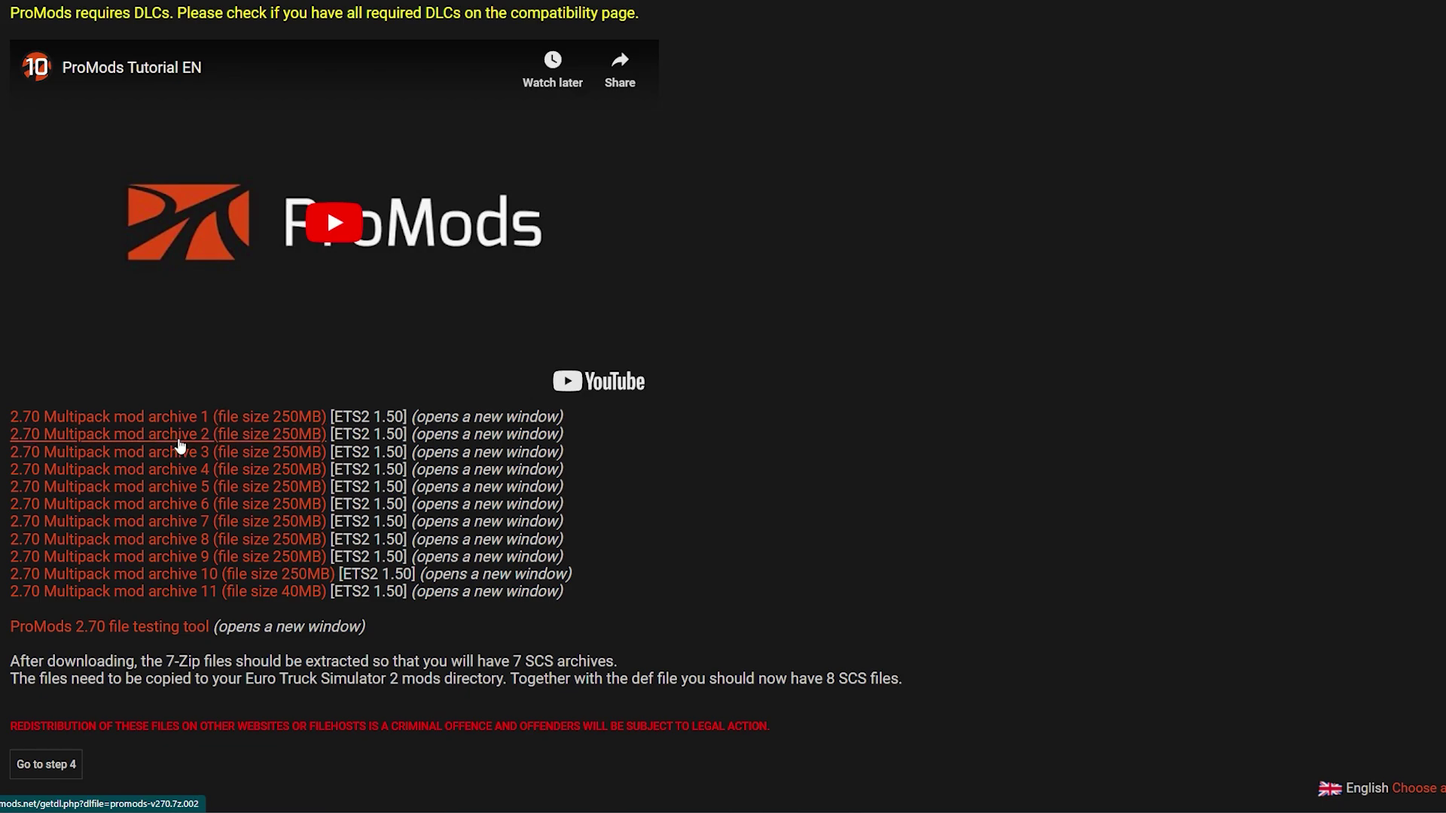
pyautogui.click(200, 419)
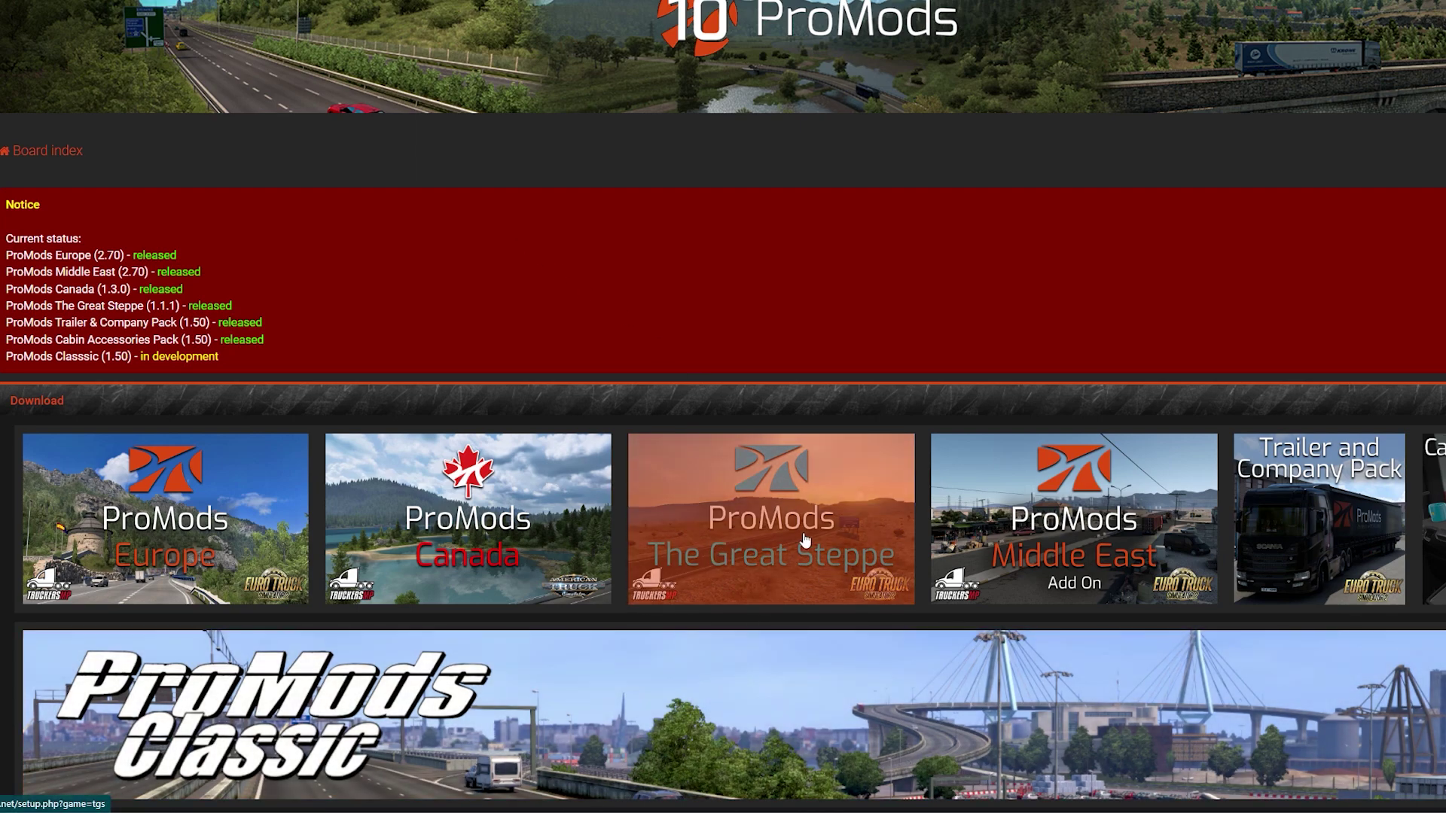
# - Get the free Standard Download for ProMods The Great Steppe
pyautogui.click(693, 593)
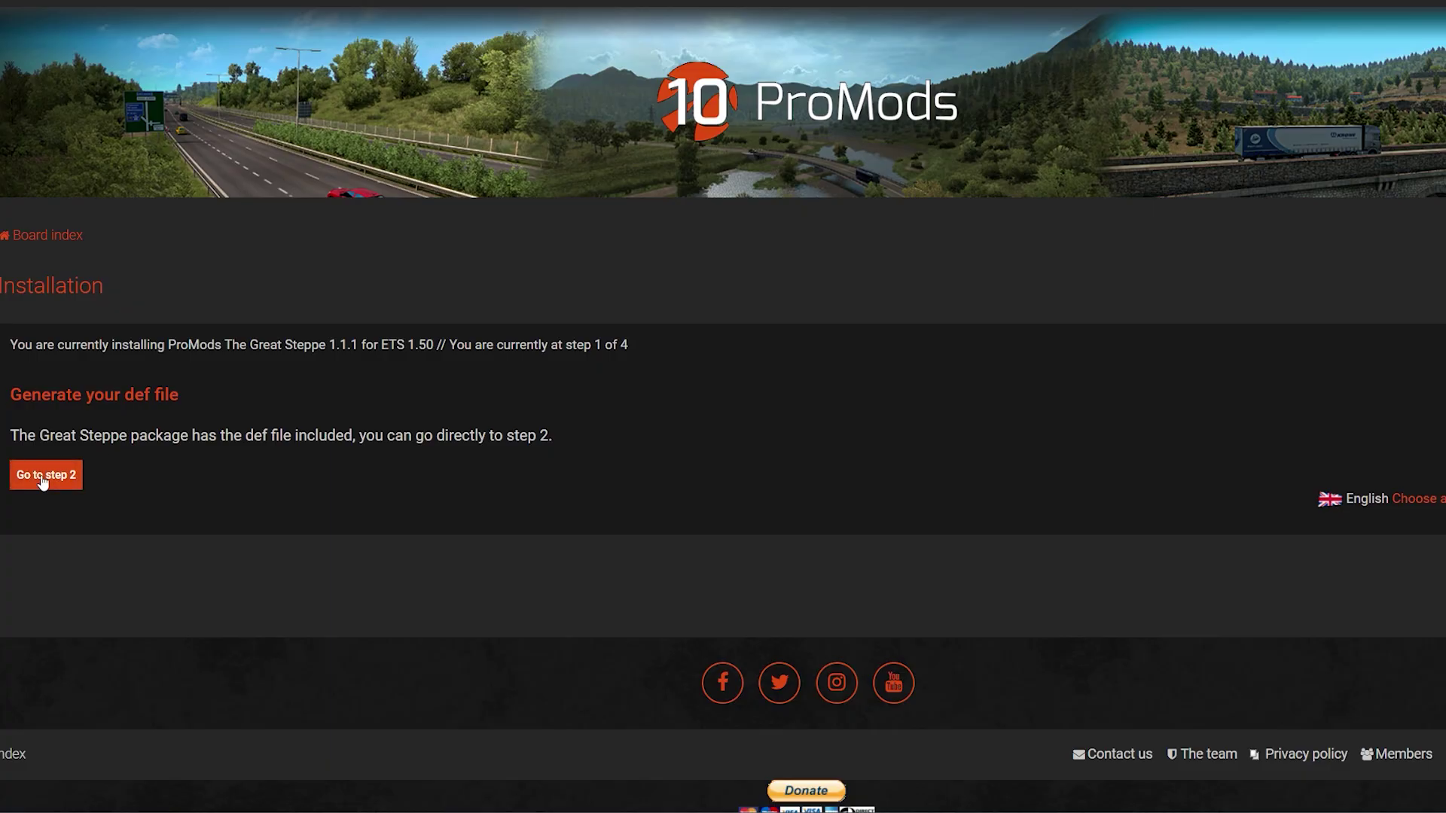
pyautogui.click(43, 481)
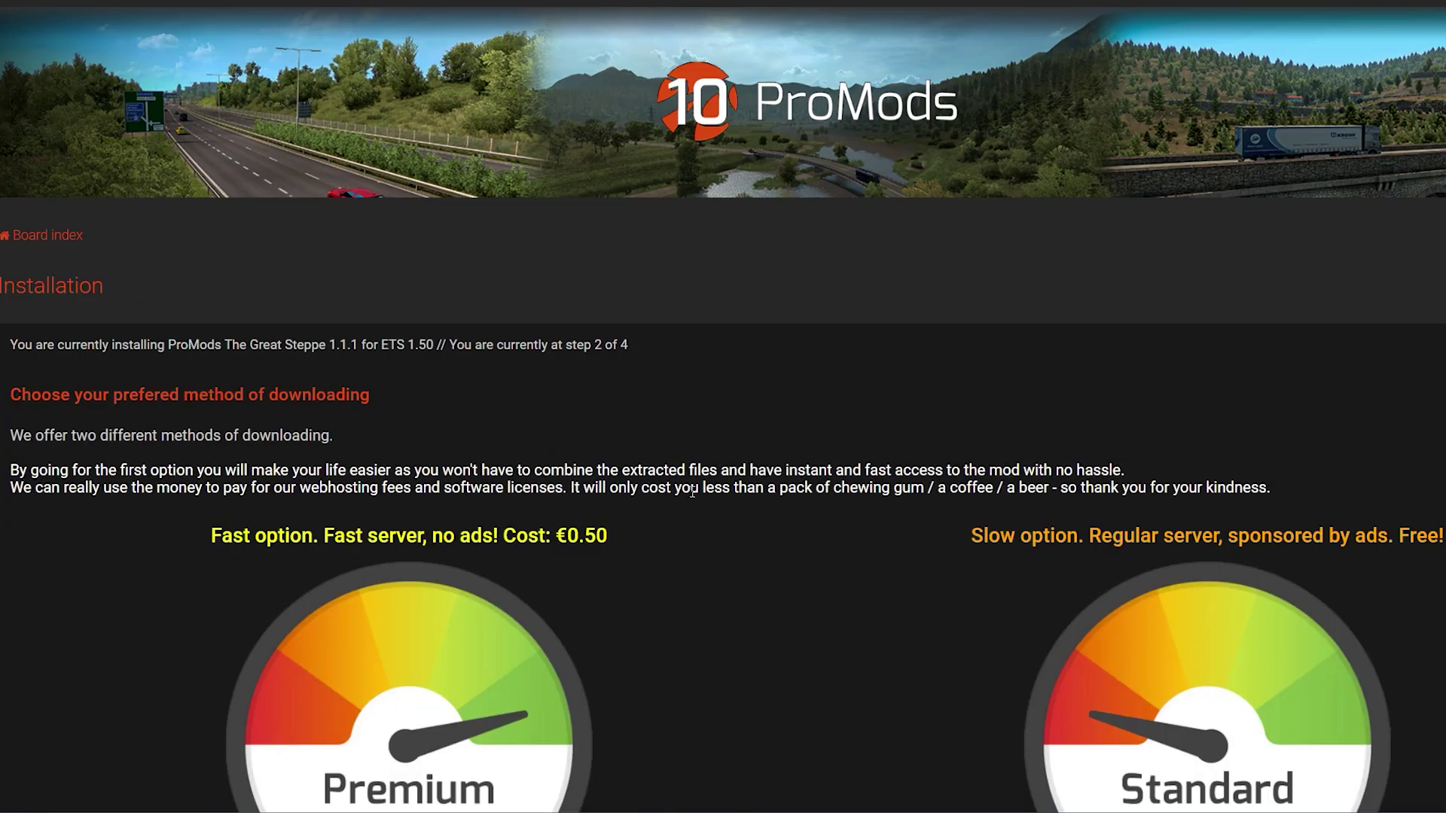
pyautogui.scroll(-5, 693, 491)
pyautogui.click(1218, 414)
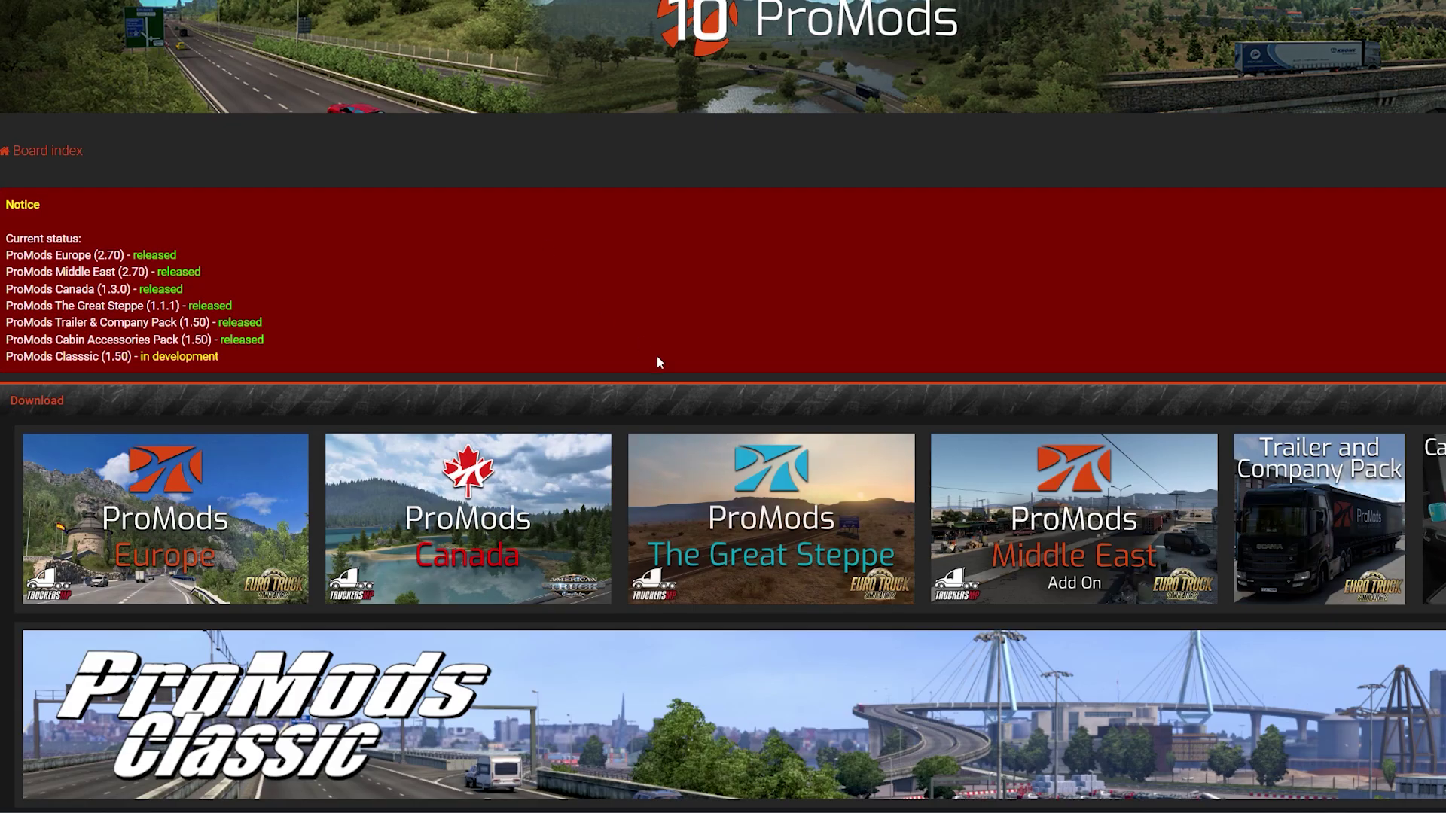
# - Get the free Standard Download for the ProMods Middle East Add-On Pack v2.70
pyautogui.click(1046, 484)
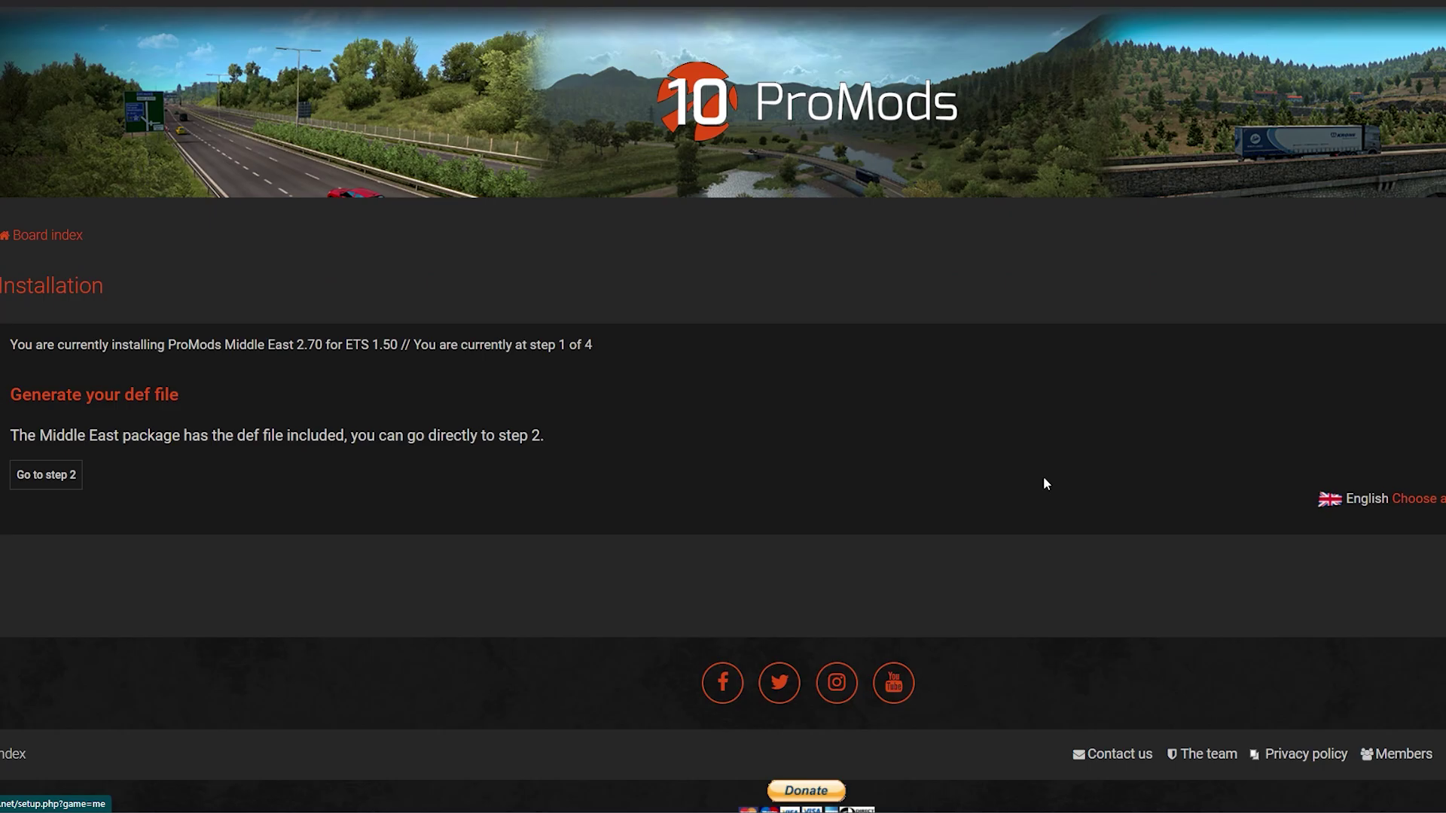
pyautogui.click(43, 486)
pyautogui.scroll(-2, 1259, 553)
pyautogui.click(1262, 554)
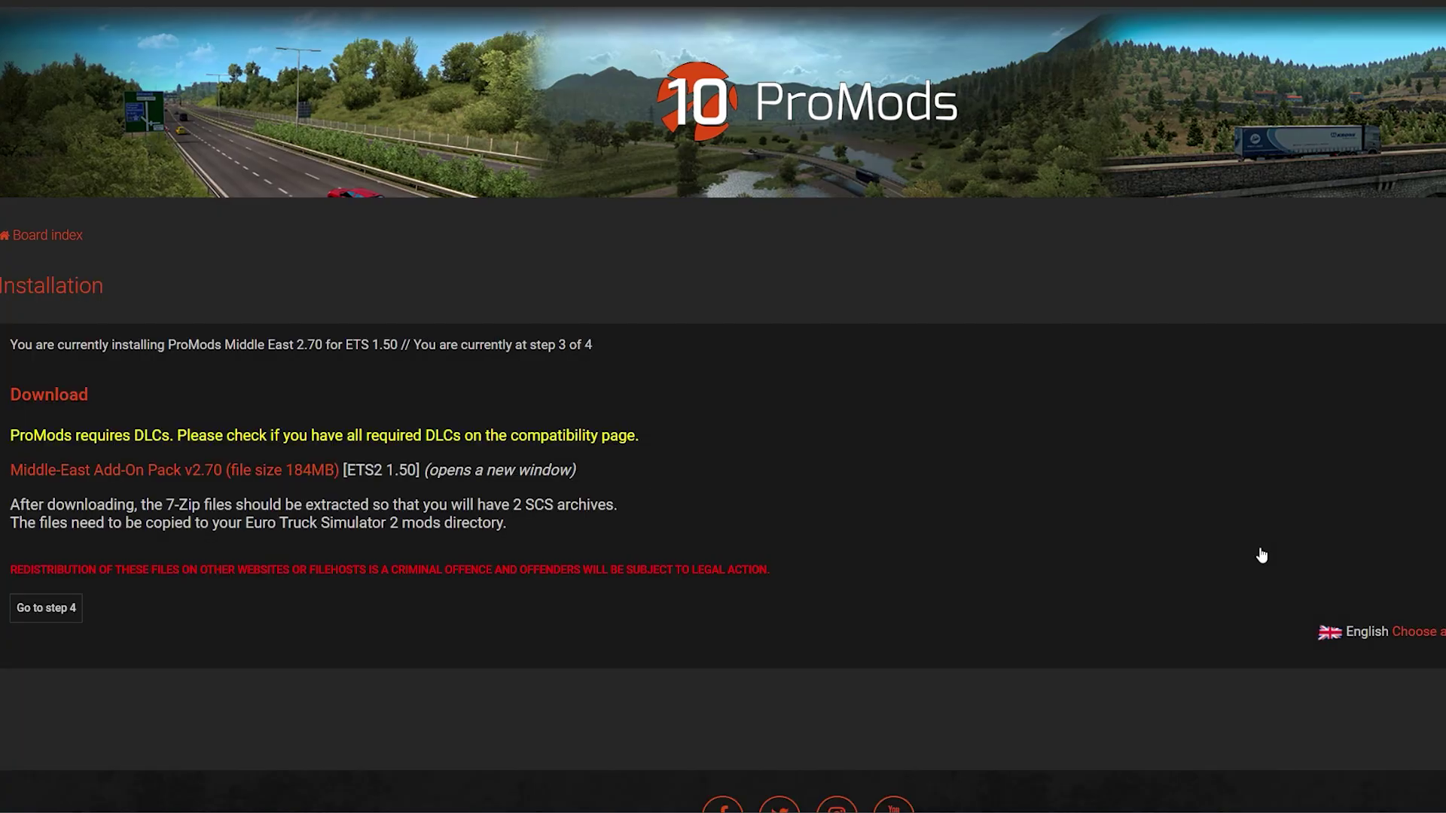
pyautogui.scroll(-1, 678, 482)
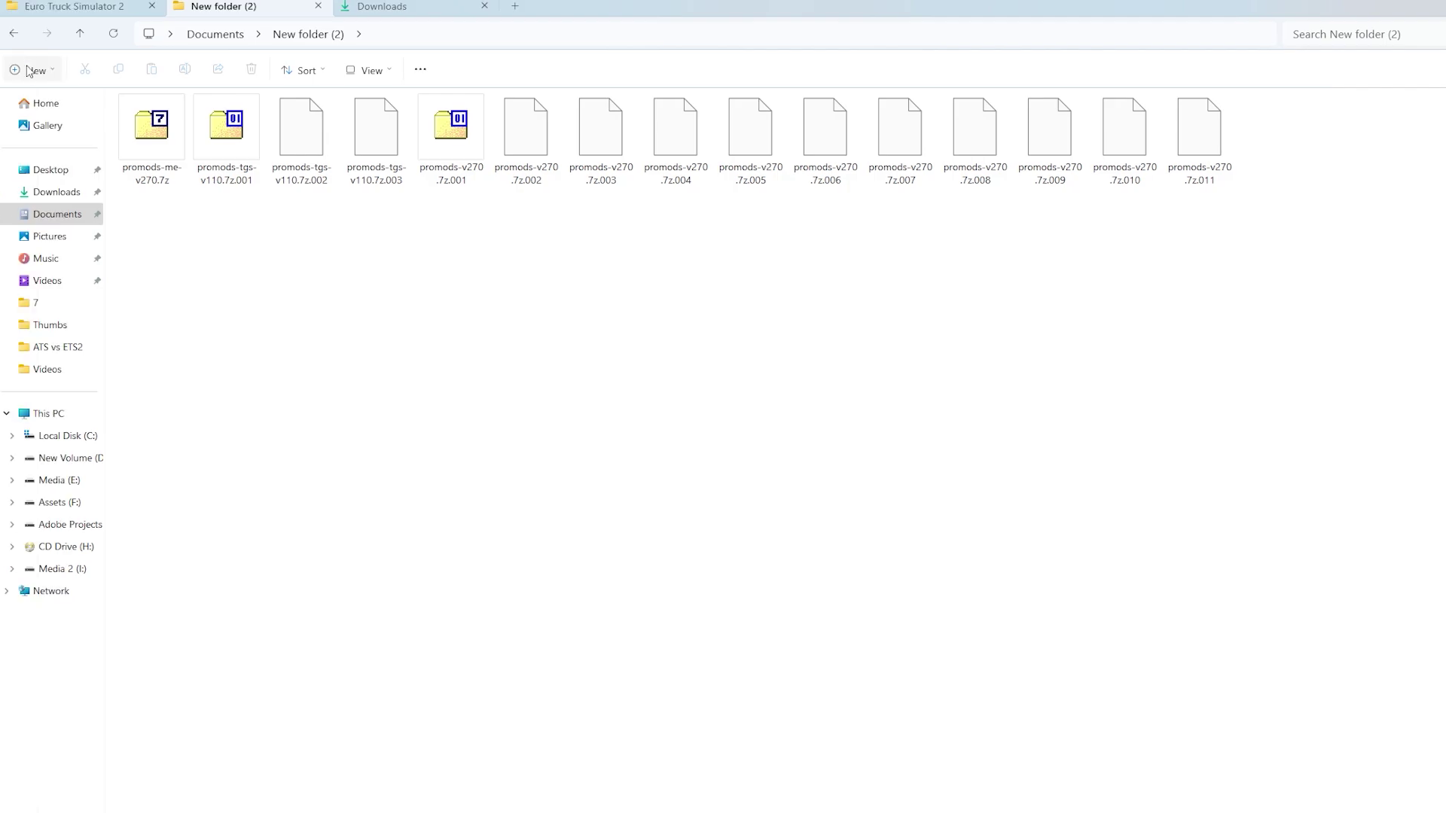
# - Create 'New folder' and move promods-v270.7z.001 through .011 into it
pyautogui.click(31, 70)
pyautogui.click(48, 93)
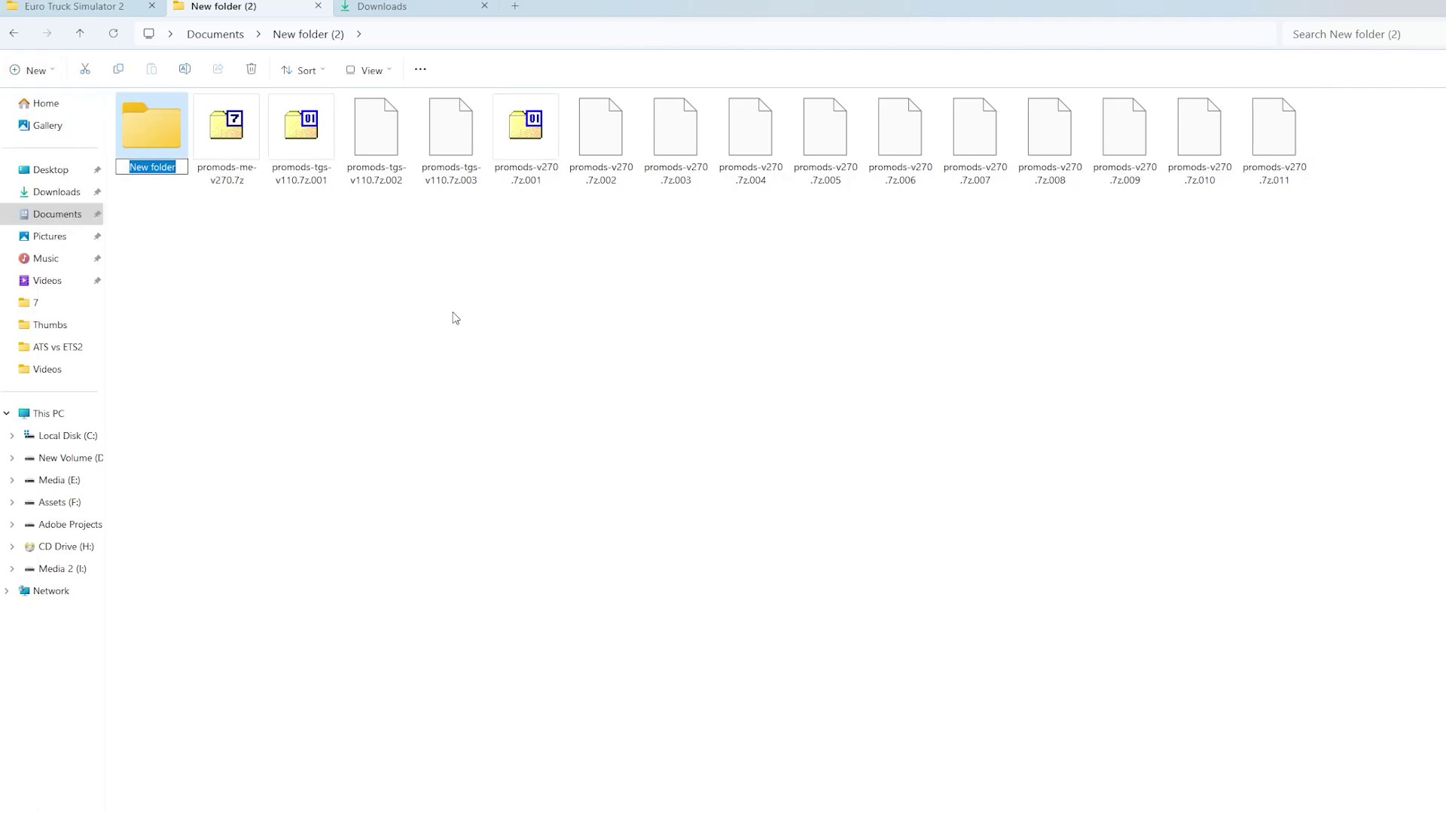
pyautogui.click(455, 315)
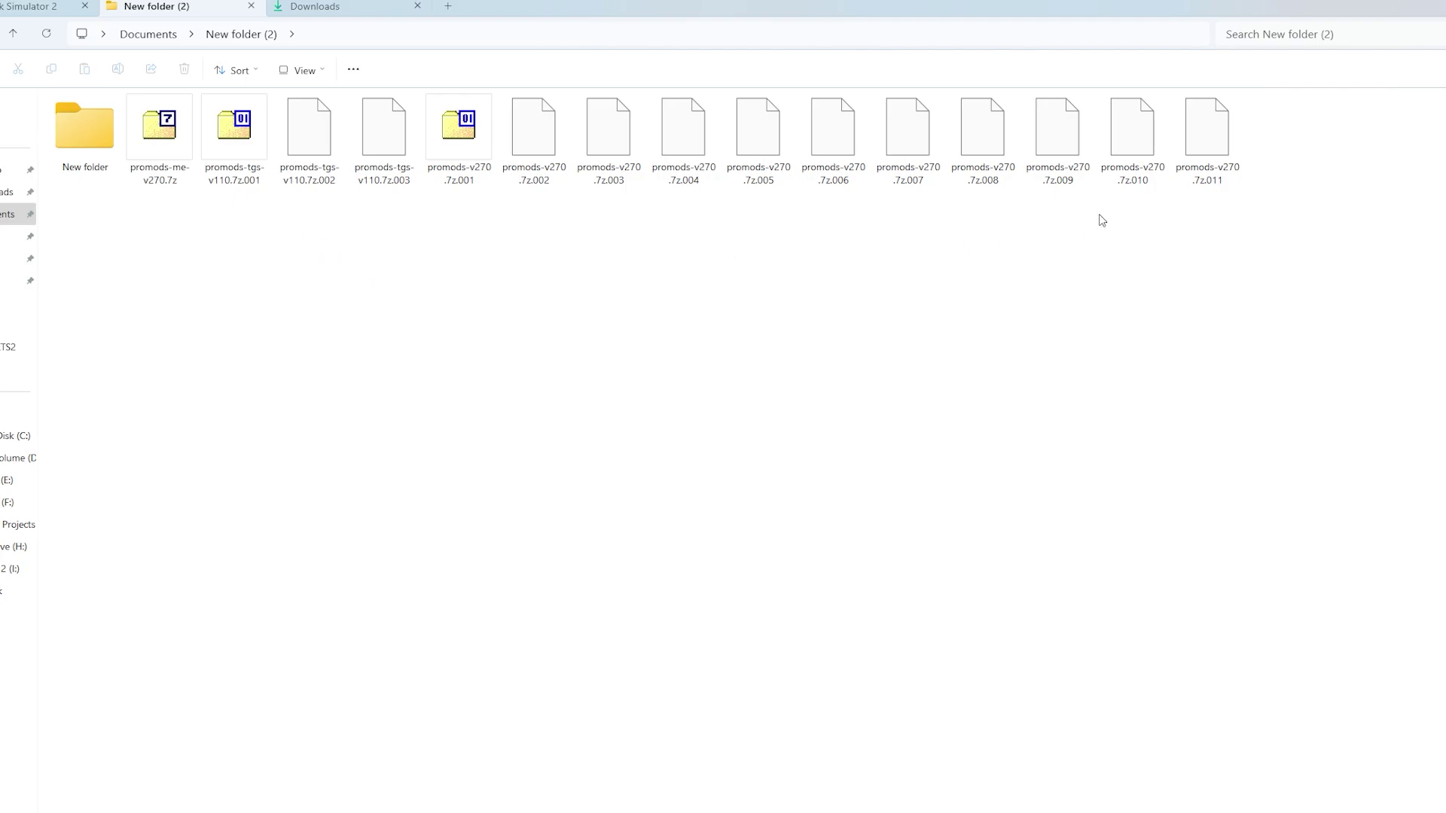
pyautogui.click(457, 183)
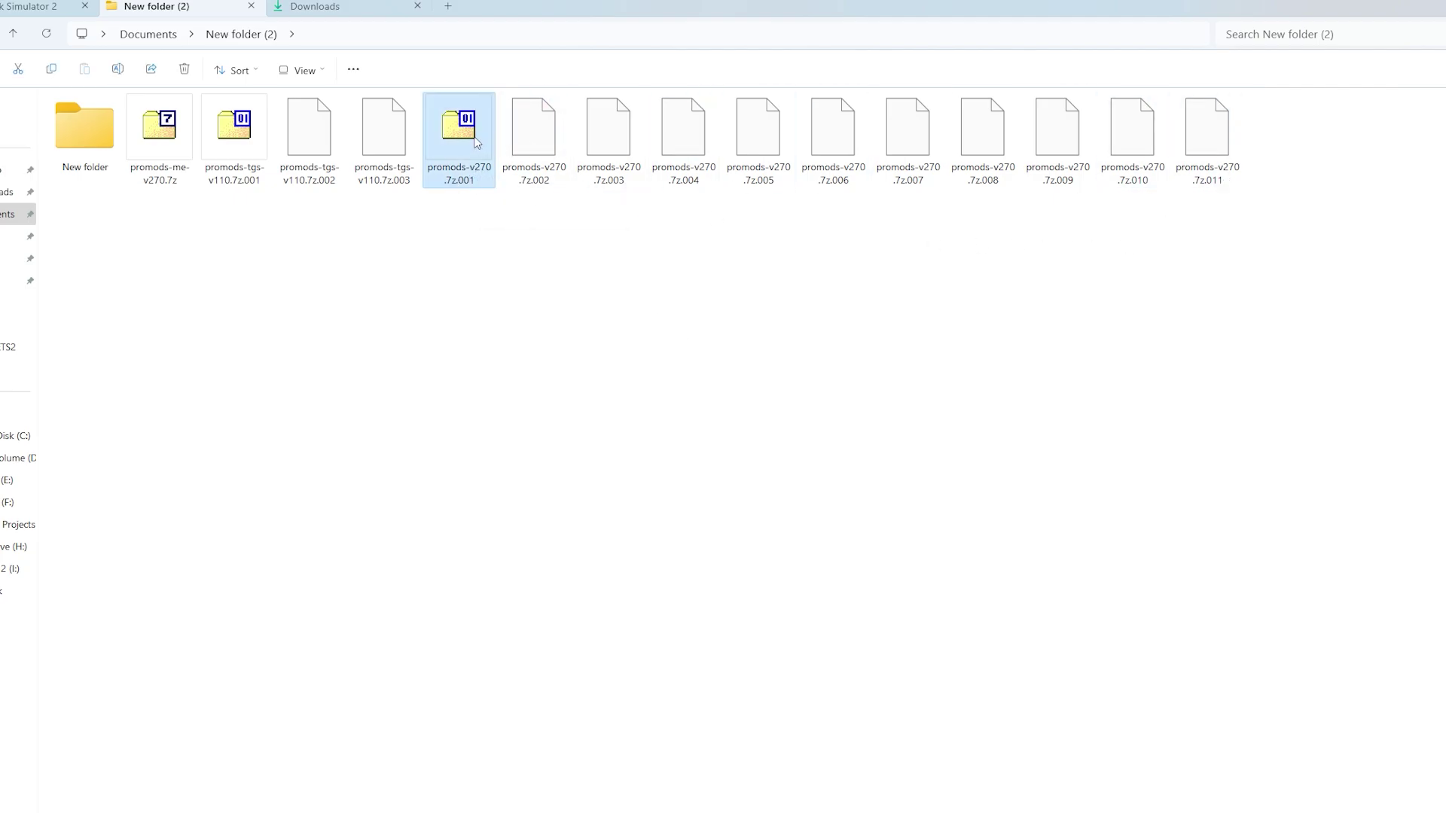
pyautogui.keyDown('shift'); pyautogui.click(1202, 150); pyautogui.keyUp('shift')
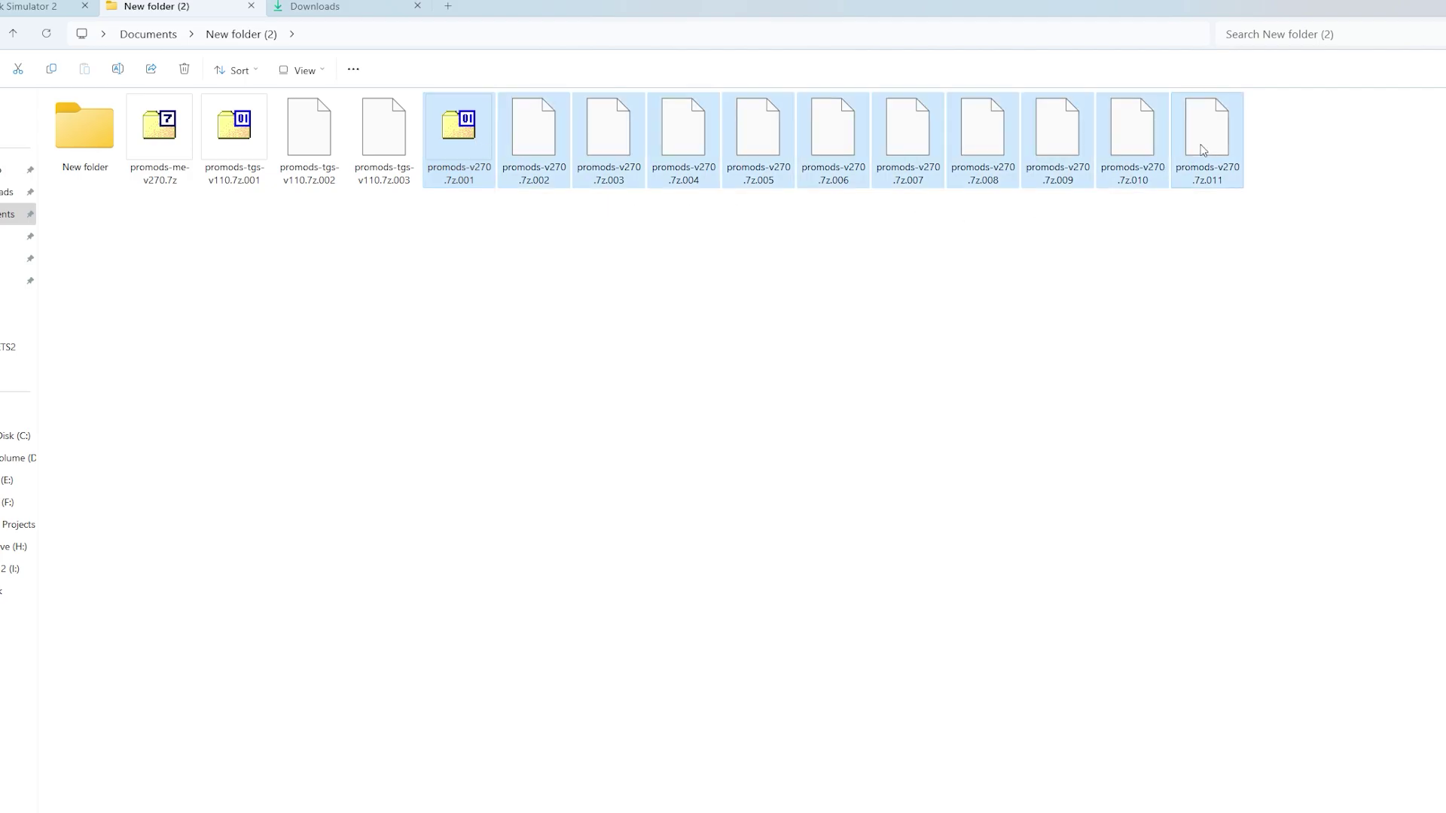
pyautogui.moveTo(1203, 150)
pyautogui.mouseDown()
pyautogui.moveTo(445, 241)
pyautogui.moveTo(88, 170)
pyautogui.moveTo(80, 143)
pyautogui.mouseUp()
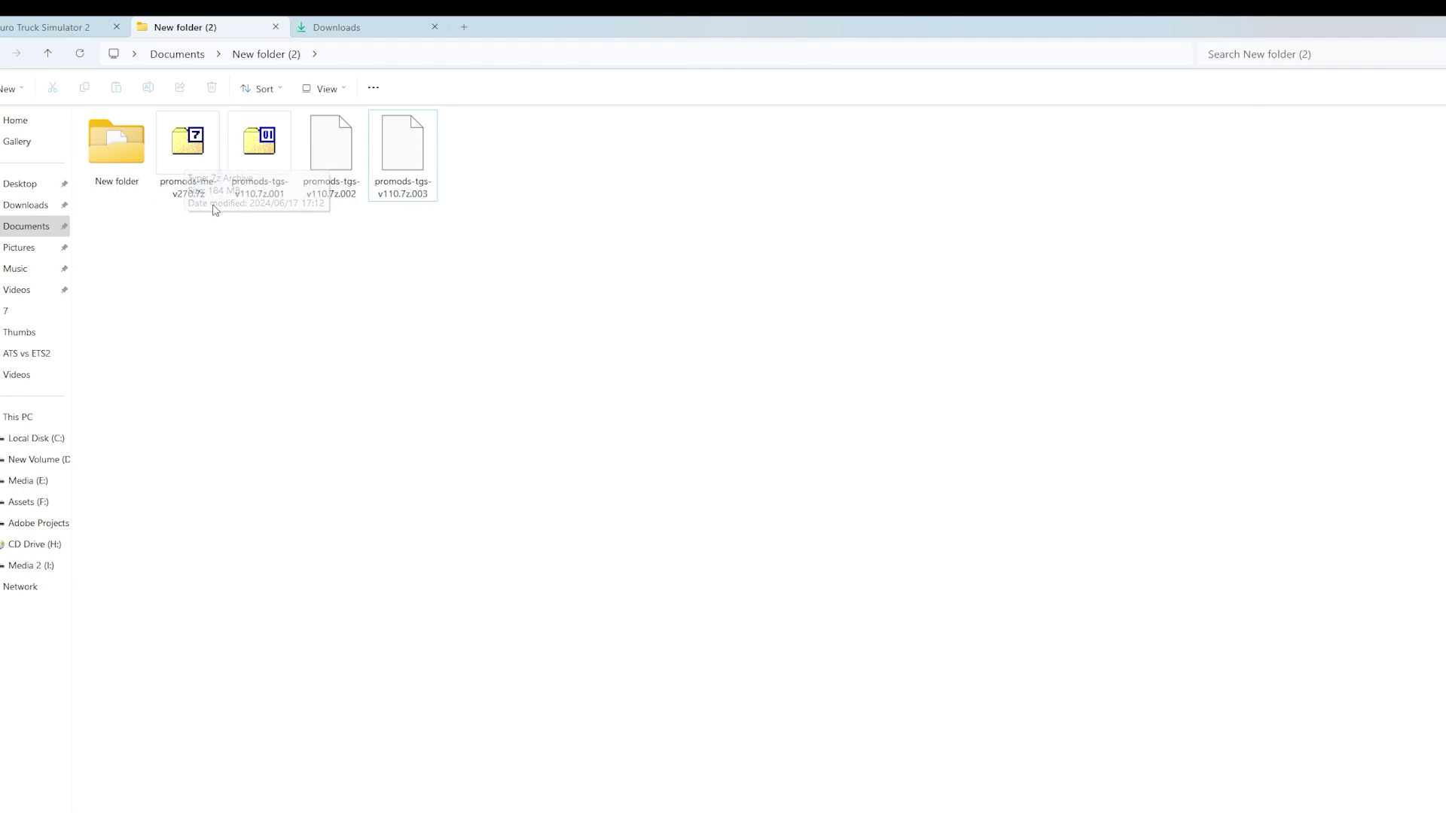
# - Extract promods-me-v270.7z with WinRAR into a promods-me-v270 folder and check its contents
pyautogui.rightClick(198, 156)
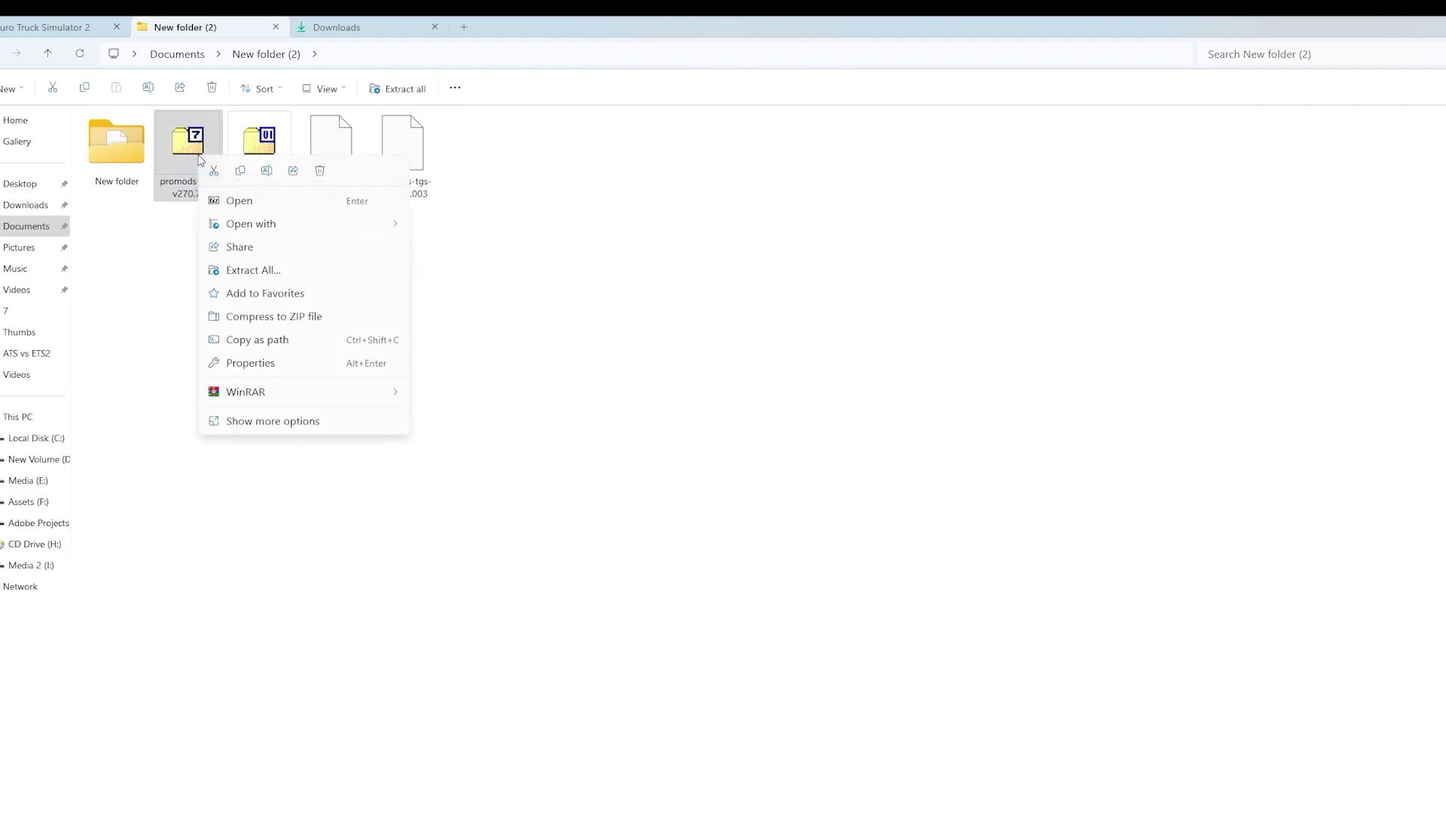
pyautogui.moveTo(397, 401)
pyautogui.moveTo(346, 399)
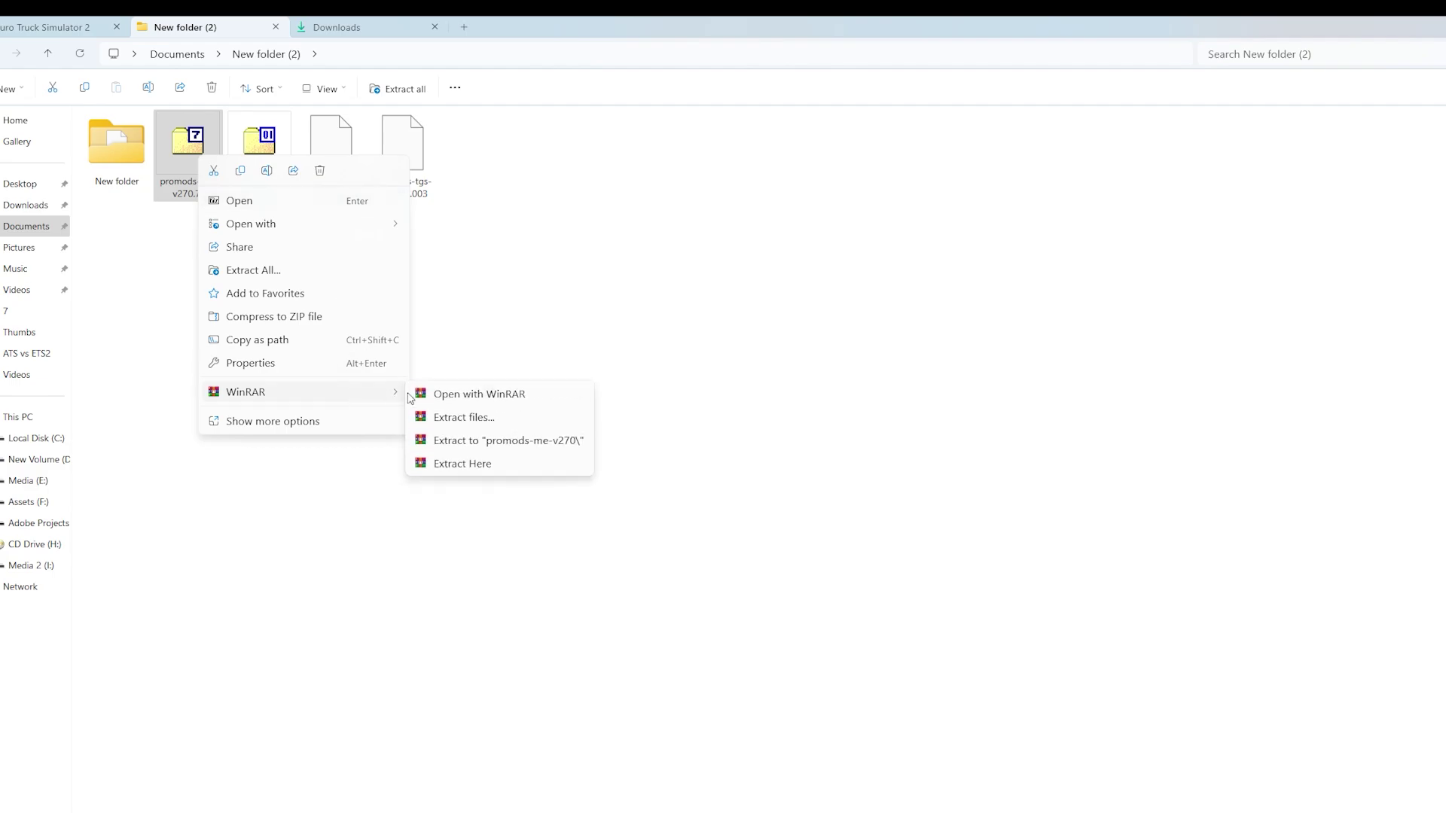
pyautogui.click(462, 418)
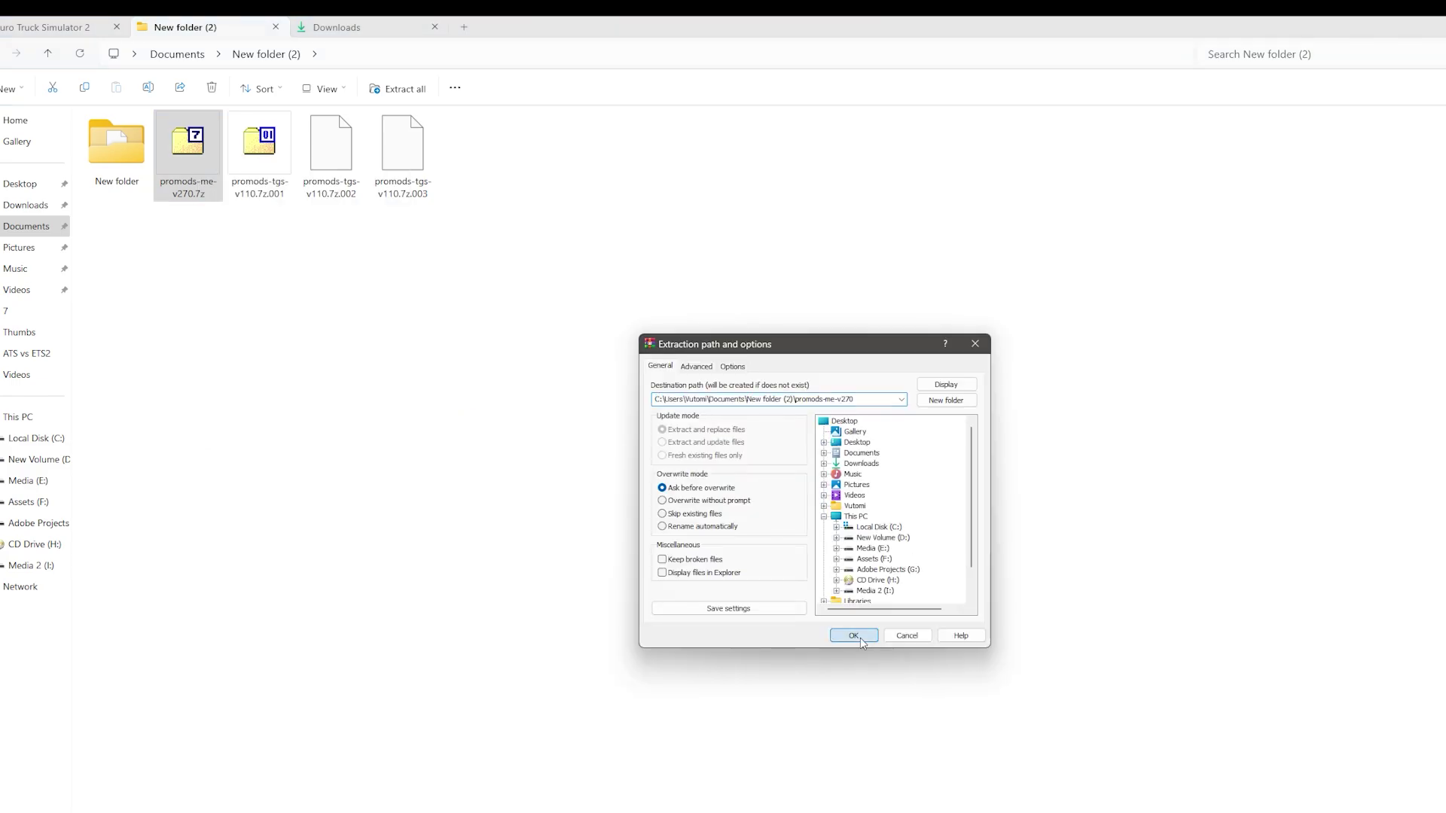
pyautogui.click(855, 635)
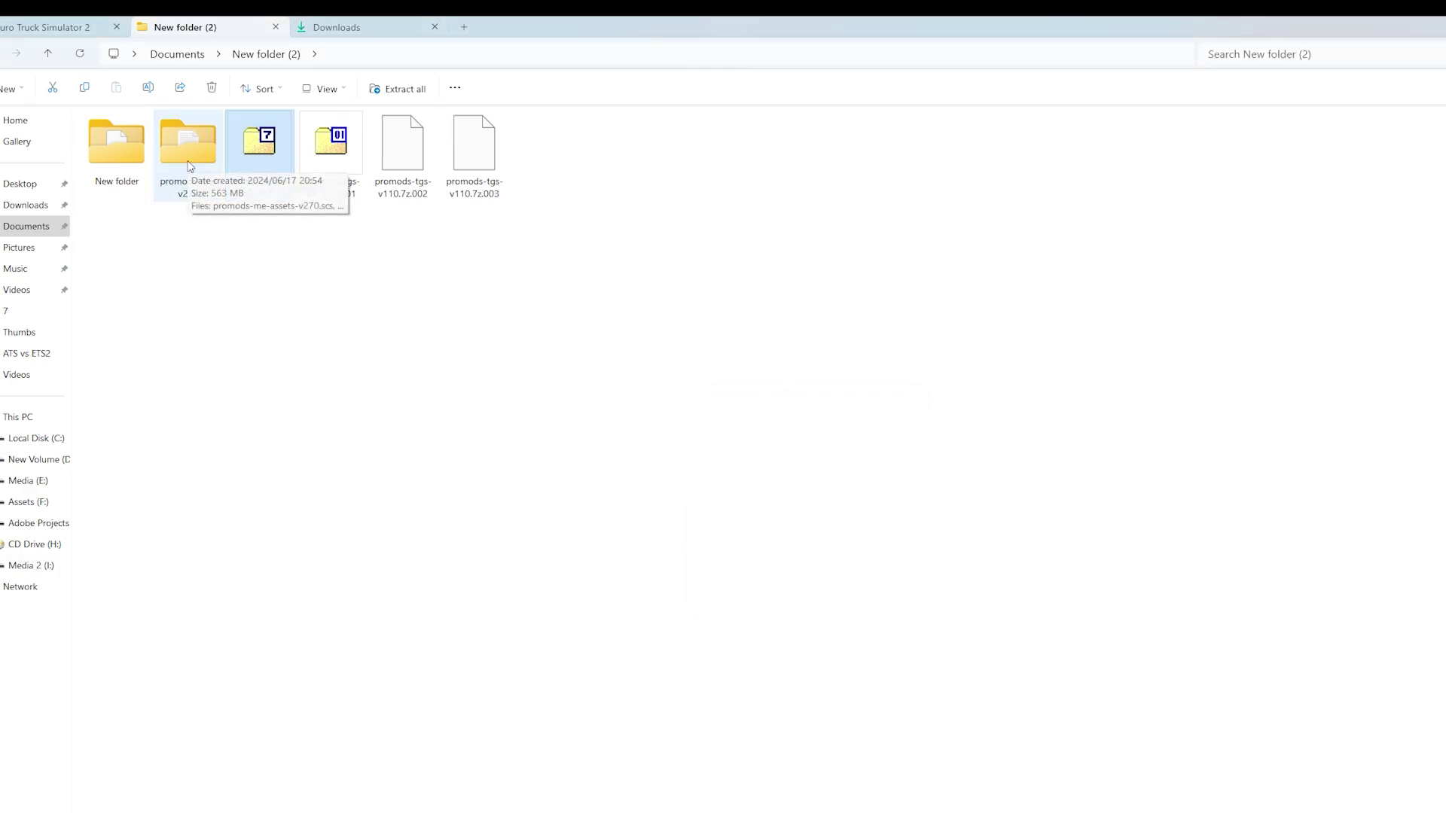
pyautogui.doubleClick(189, 164)
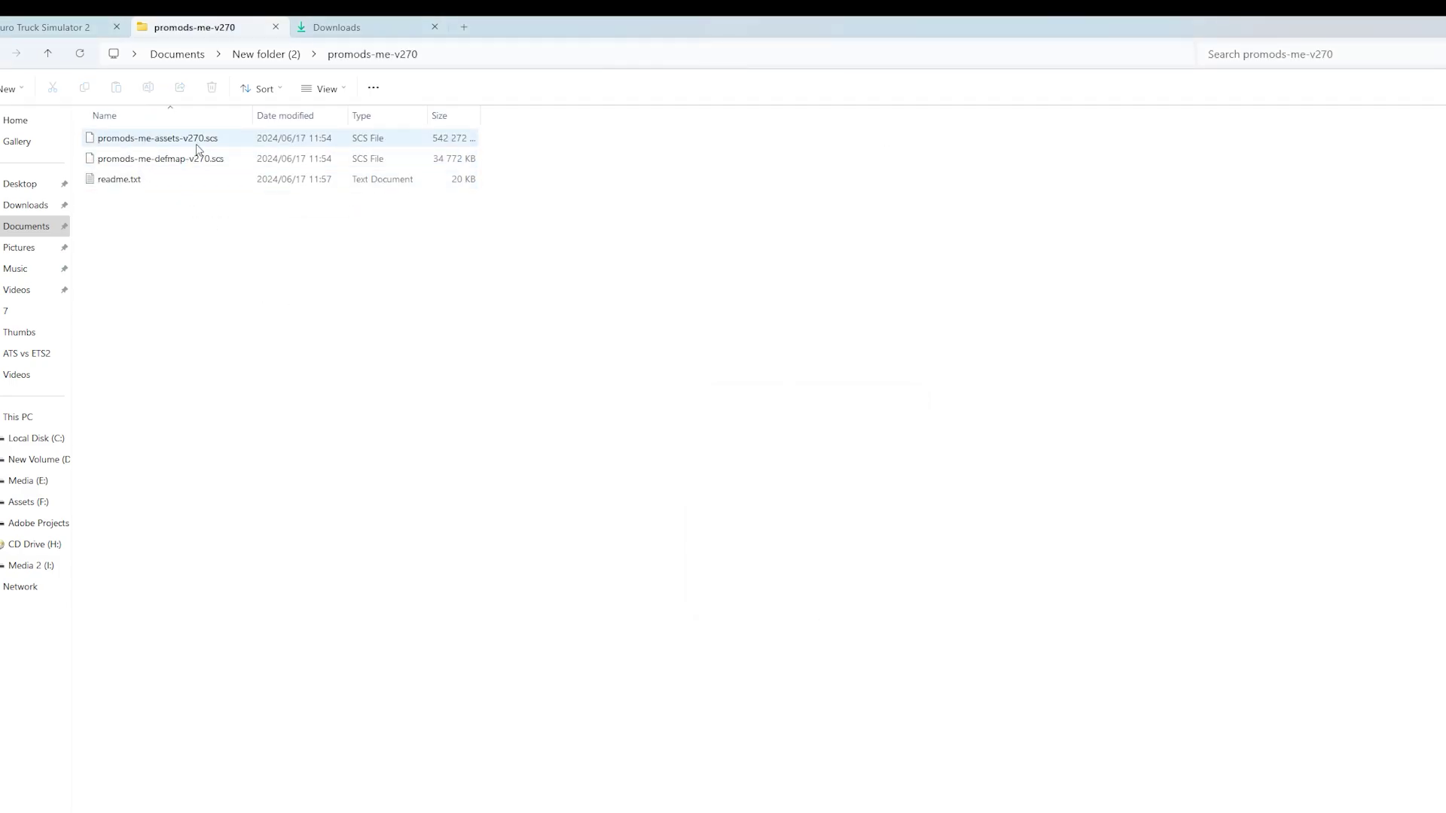
# - Delete the promods-me-v270.7z archive and select the first promods-tgs-v110 part
pyautogui.hotkey('alt', 'Left')
pyautogui.click(251, 175)
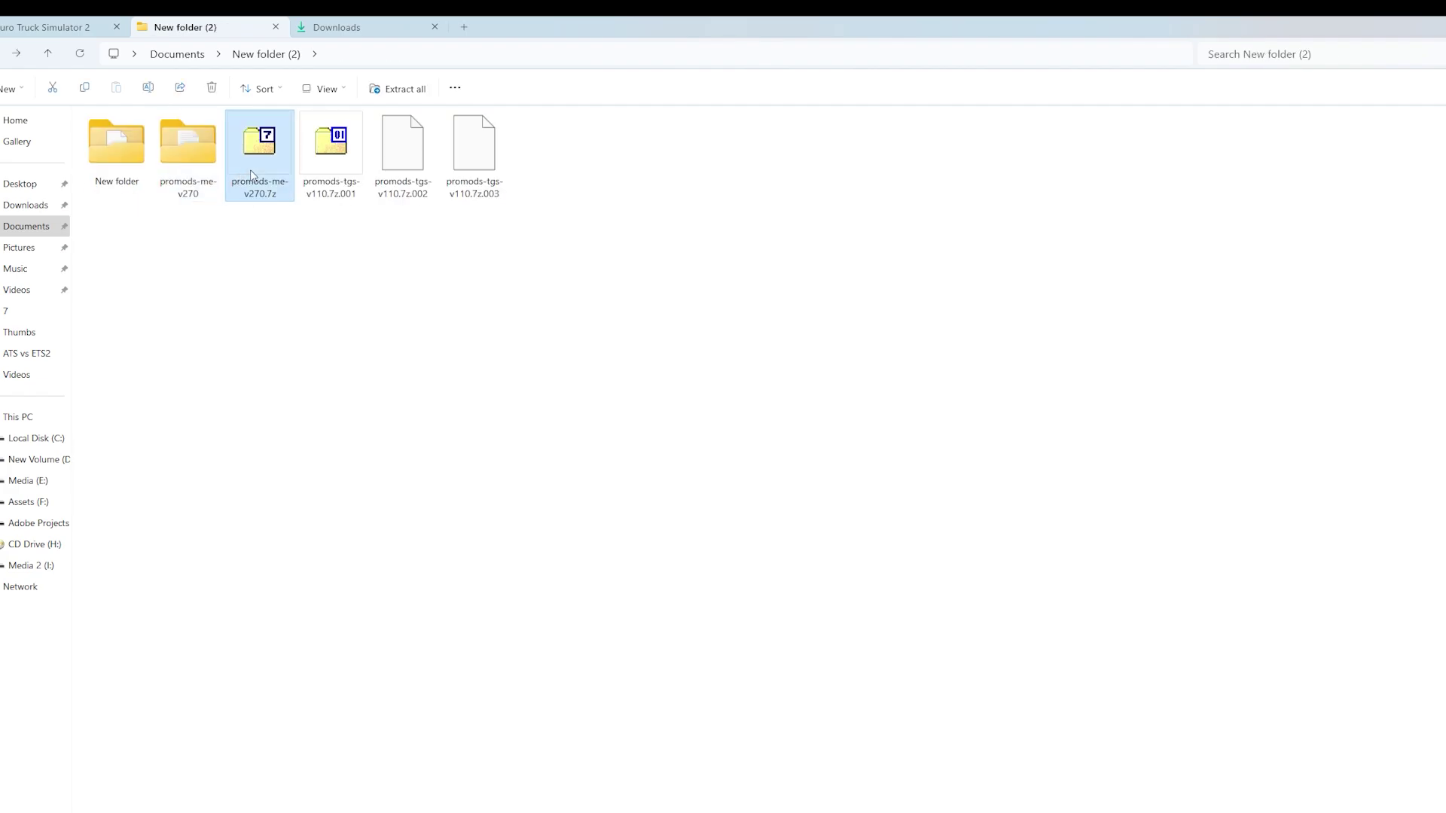
pyautogui.press('Delete')
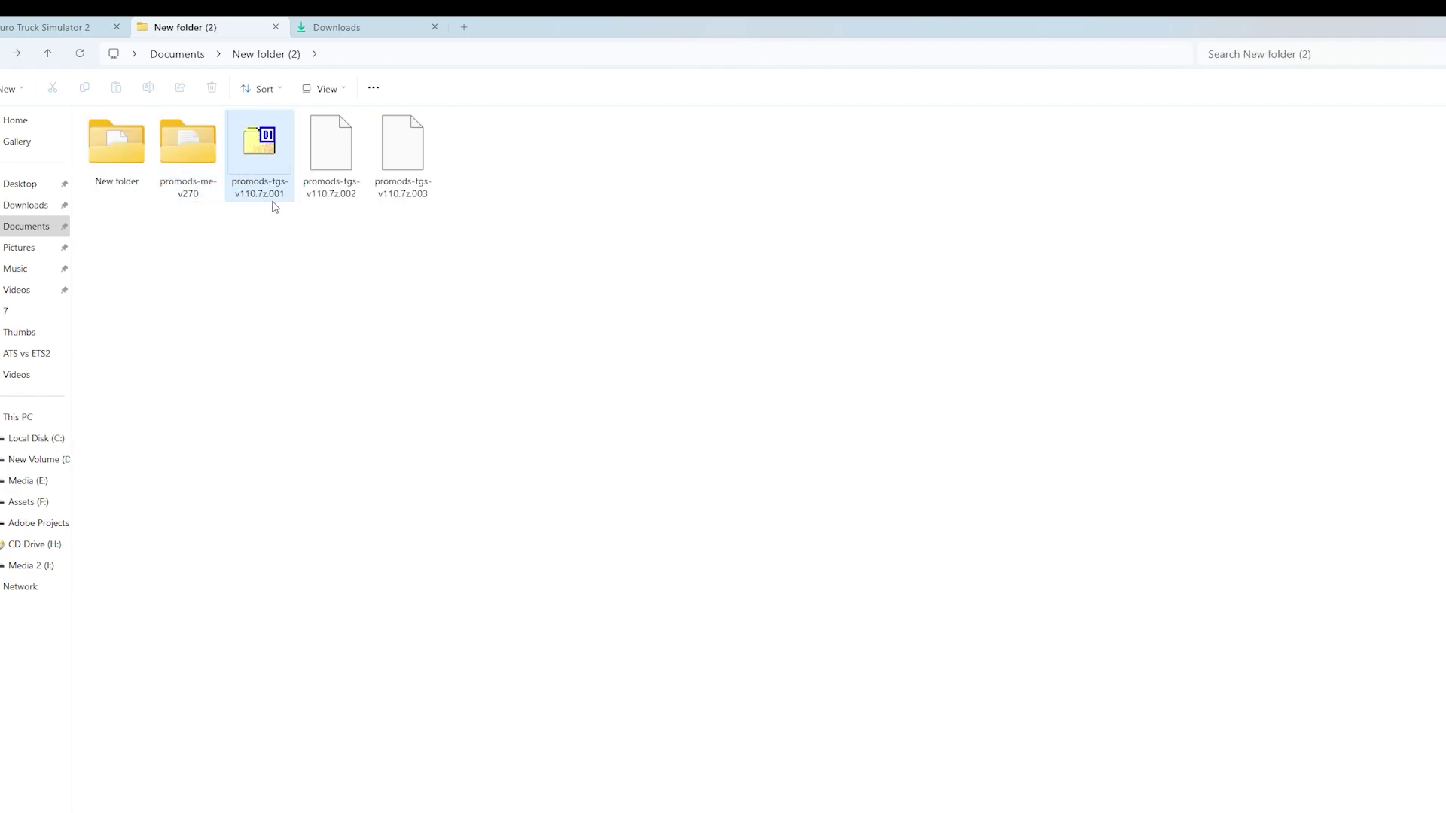
pyautogui.click(256, 188)
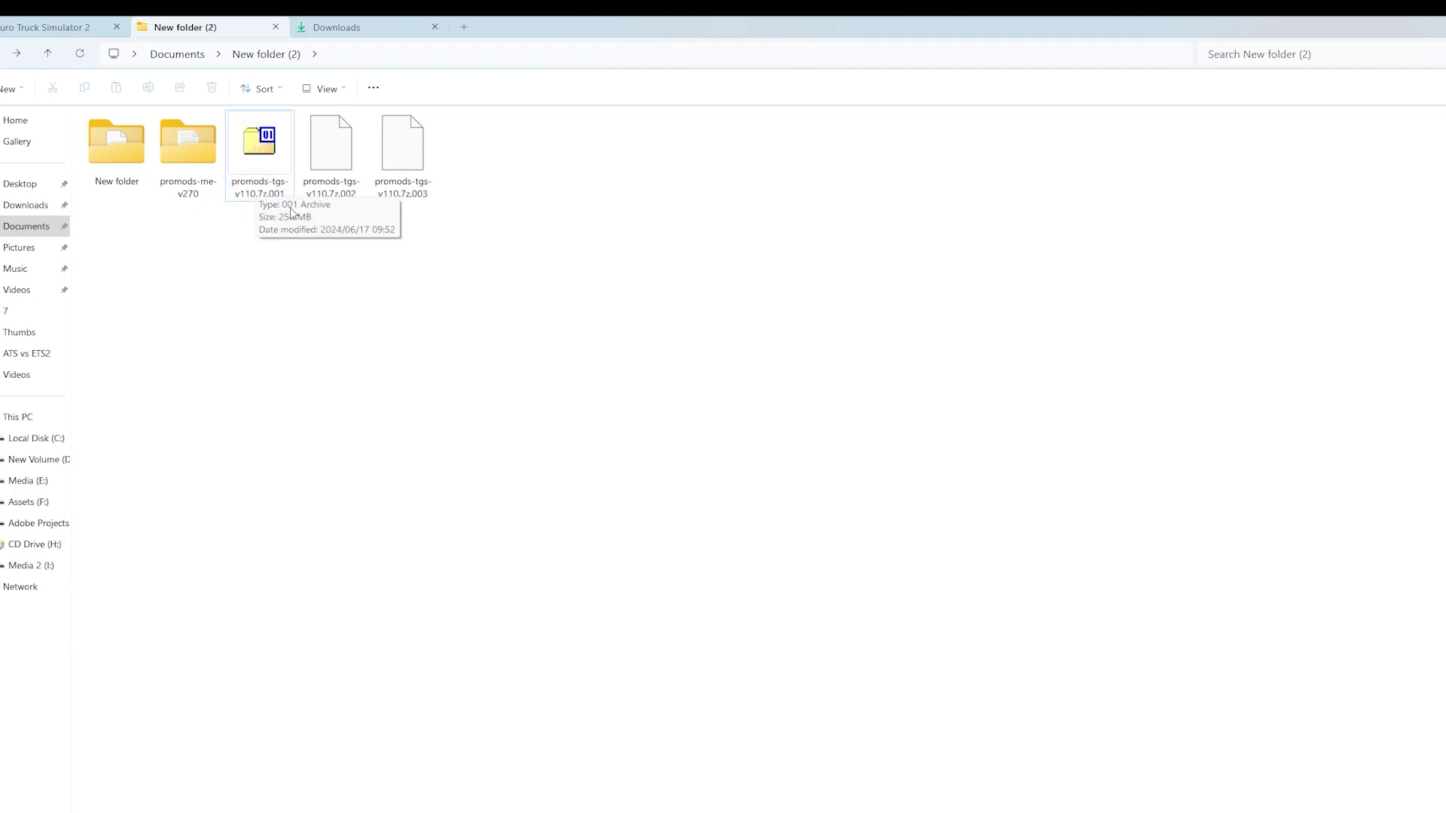
# - Extract promods-tgs-v110.7z.001 with WinRAR into a promods-tgs-v110.7z folder and check it
pyautogui.rightClick(254, 156)
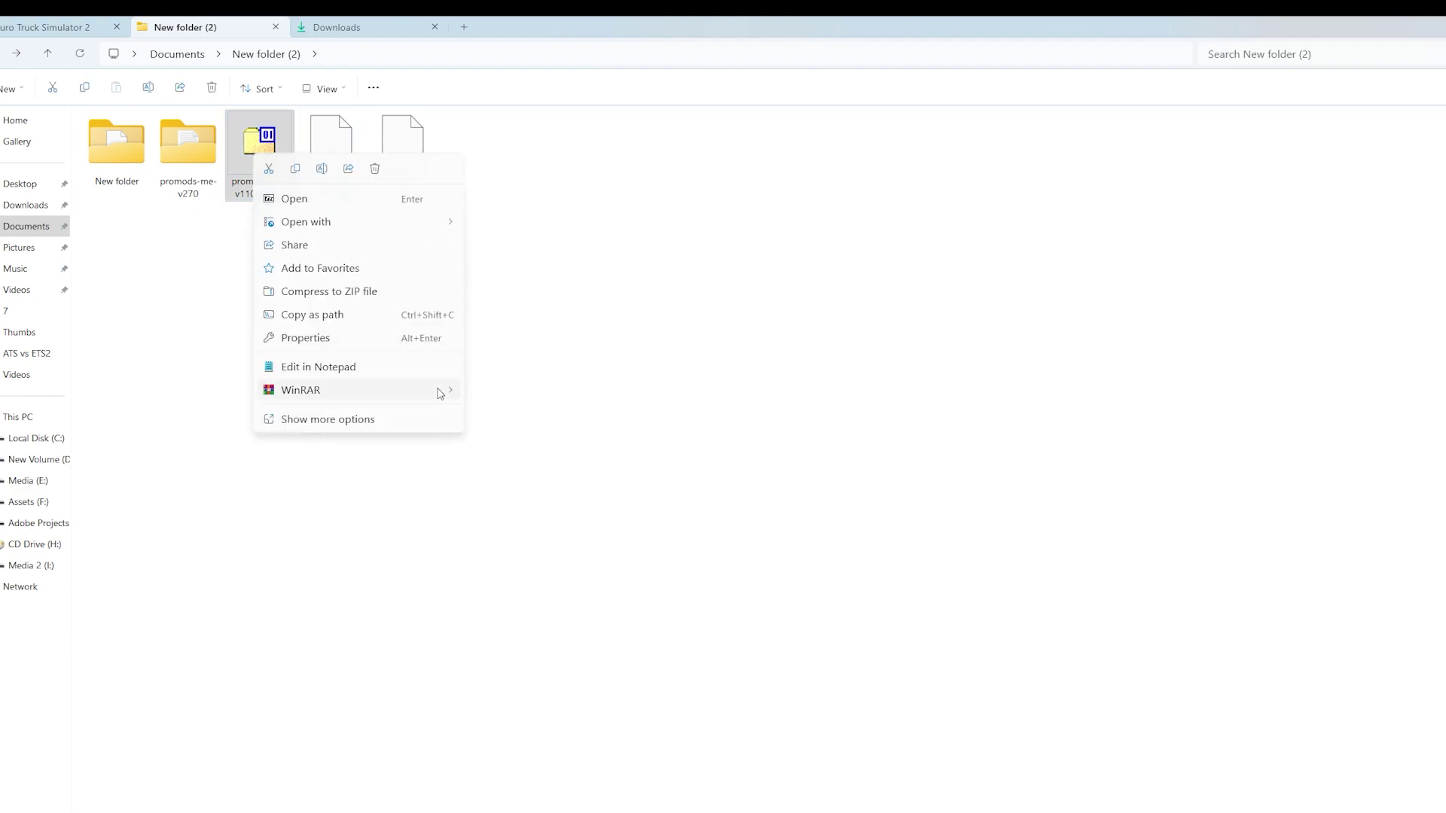
pyautogui.moveTo(441, 392)
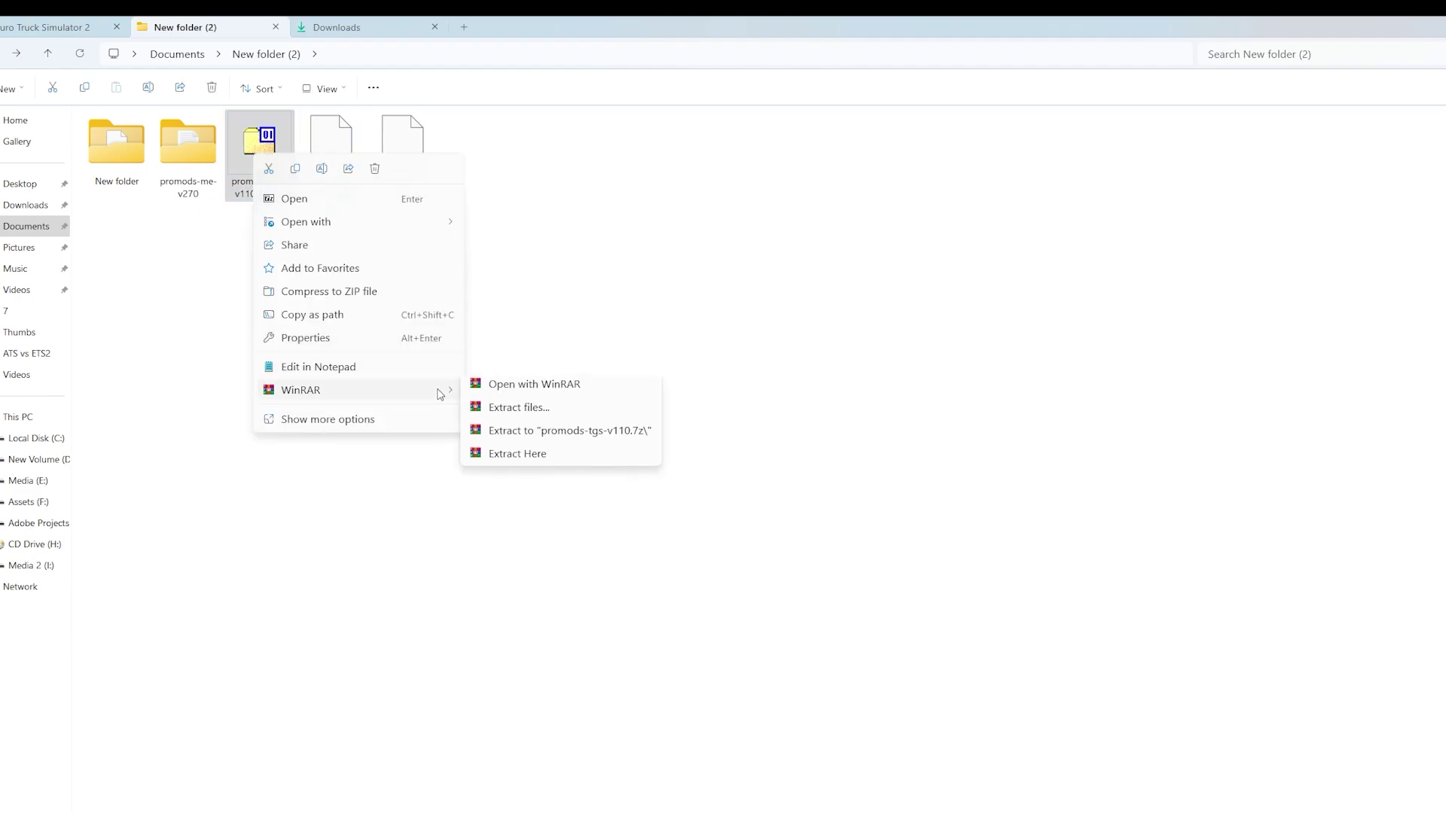
pyautogui.click(507, 419)
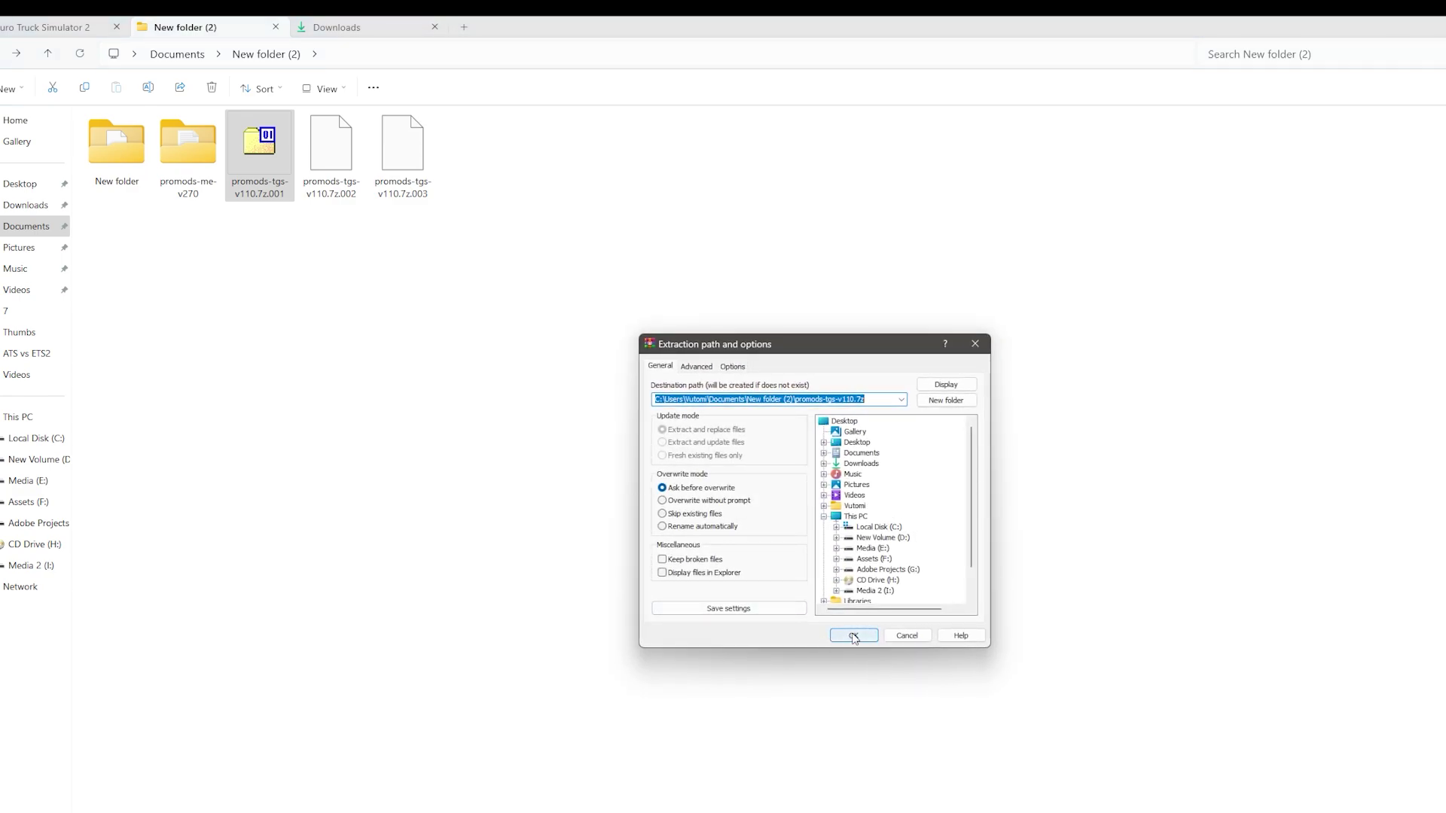
pyautogui.click(854, 637)
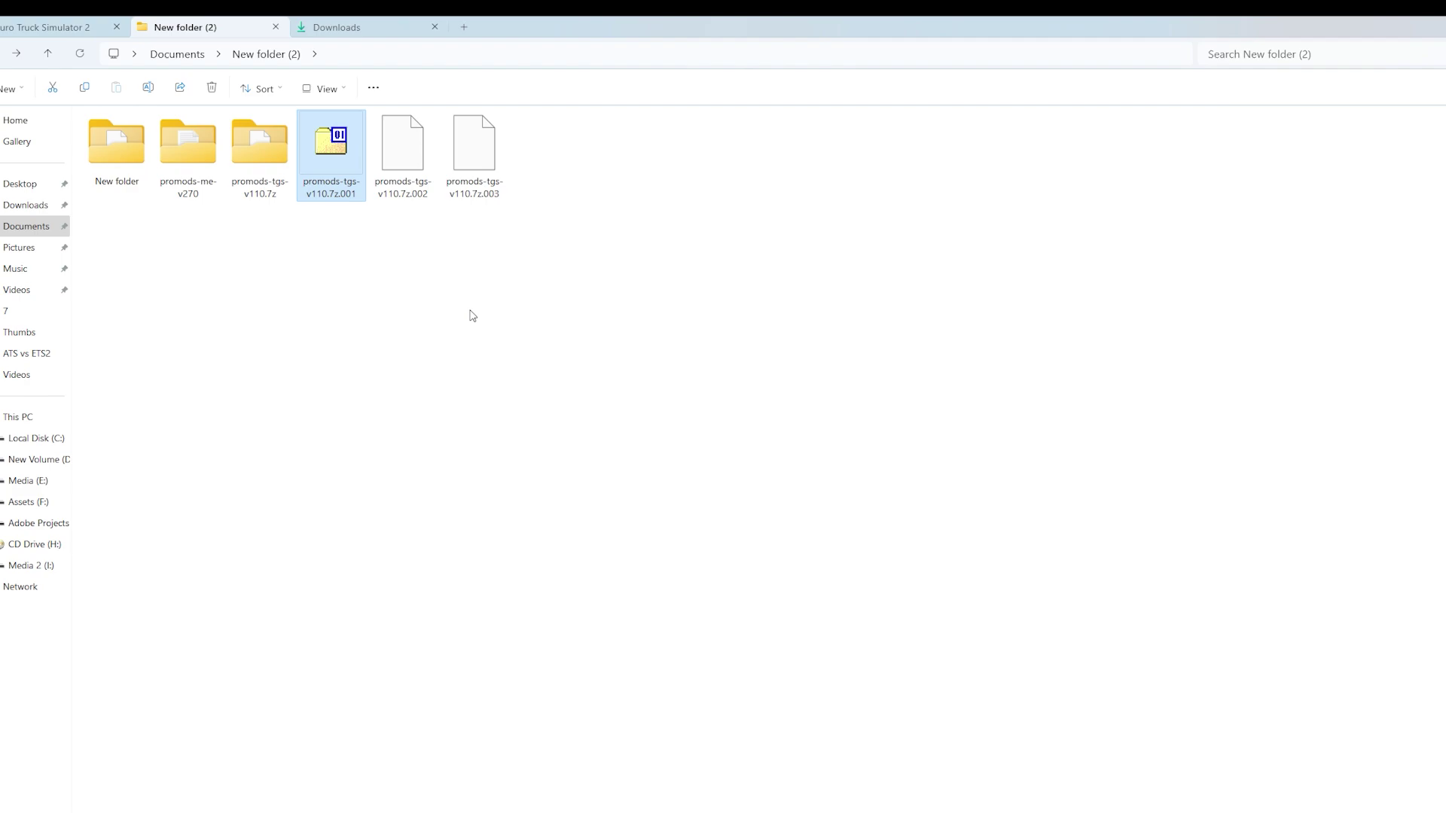
pyautogui.doubleClick(251, 174)
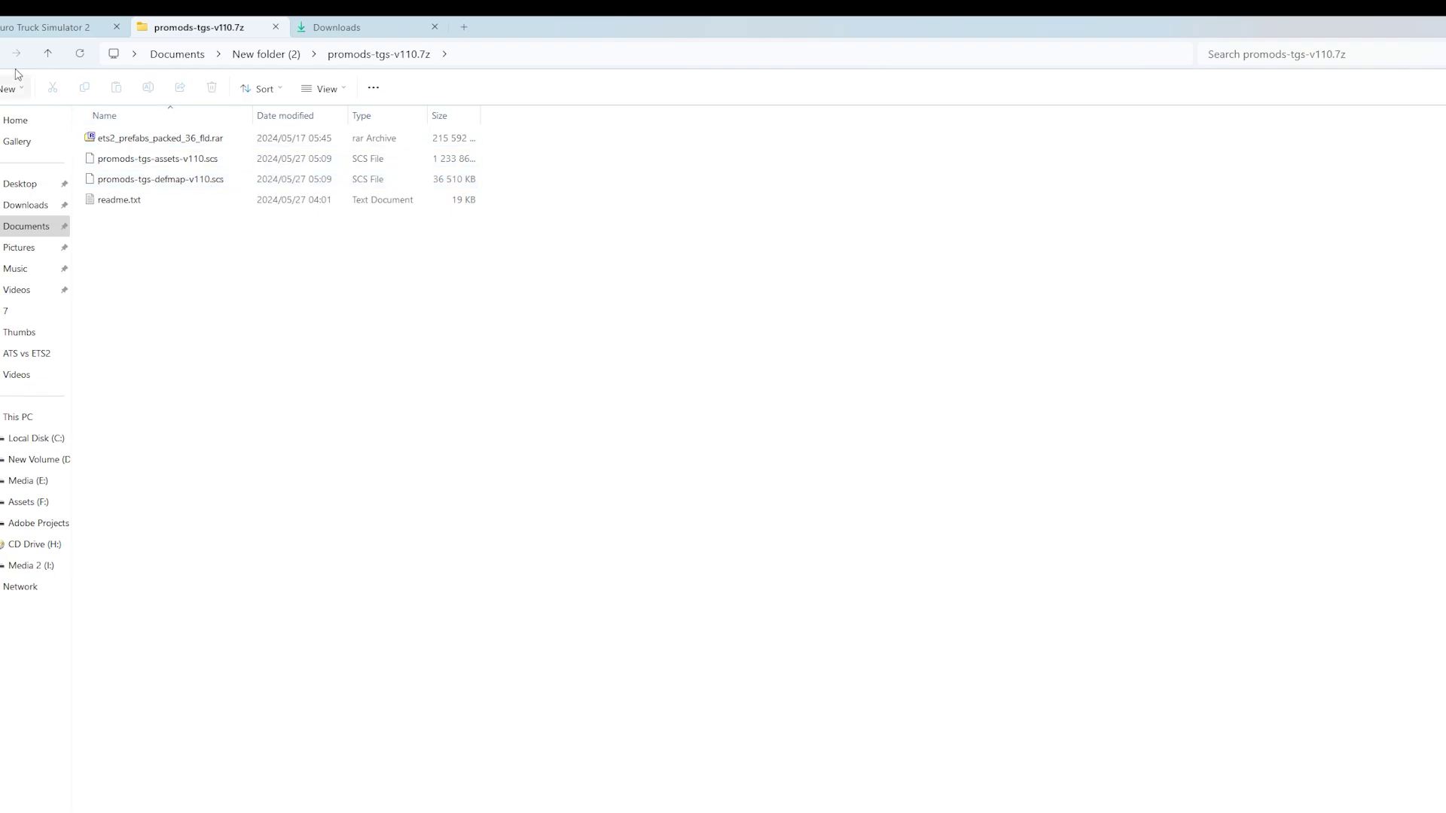
# - Delete the three promods-tgs-v110 split parts, .001 through .003
pyautogui.hotkey('alt', 'Left')
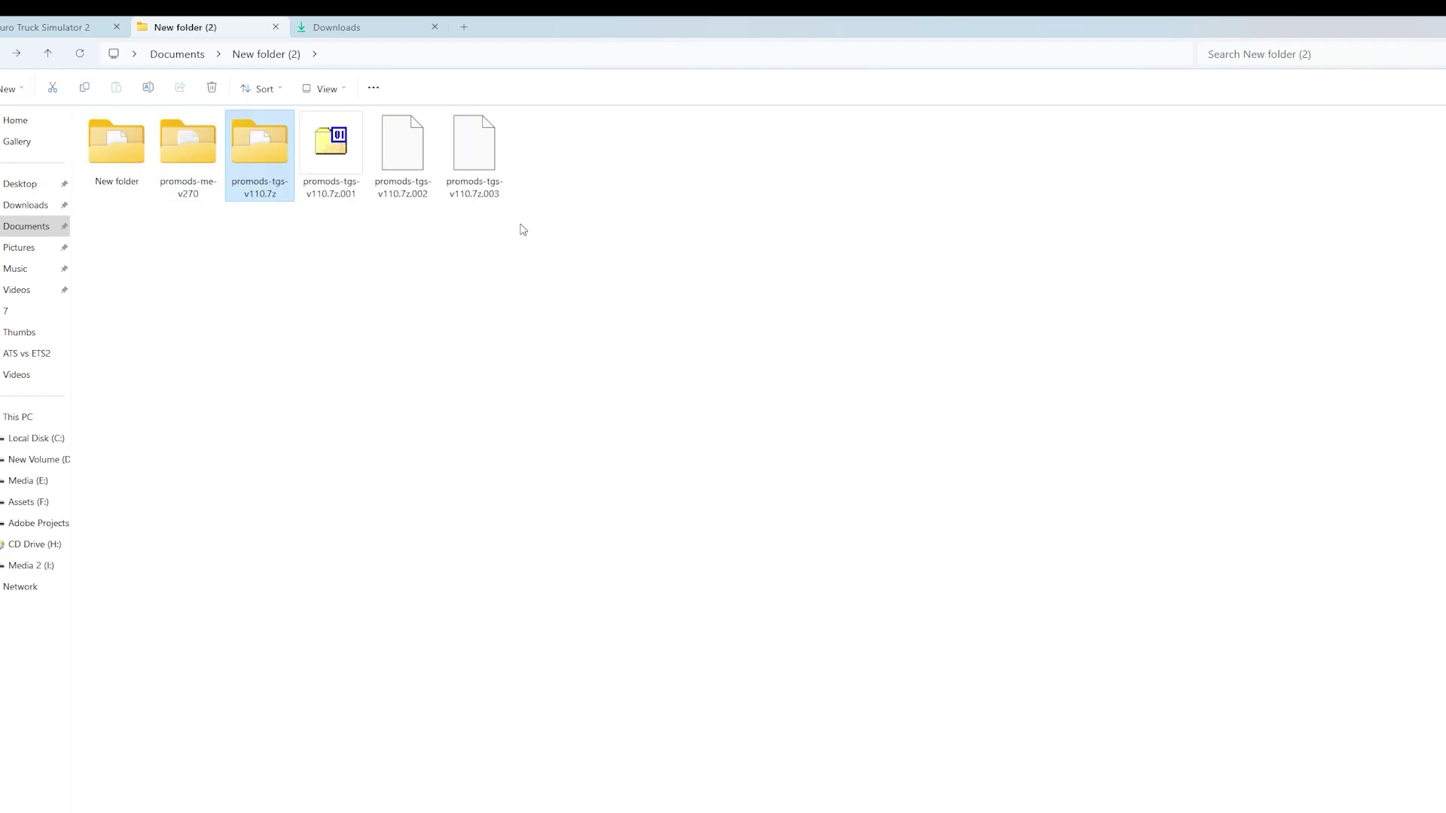
pyautogui.moveTo(511, 234)
pyautogui.mouseDown()
pyautogui.moveTo(413, 114)
pyautogui.moveTo(300, 114)
pyautogui.mouseUp()
pyautogui.press('Delete')
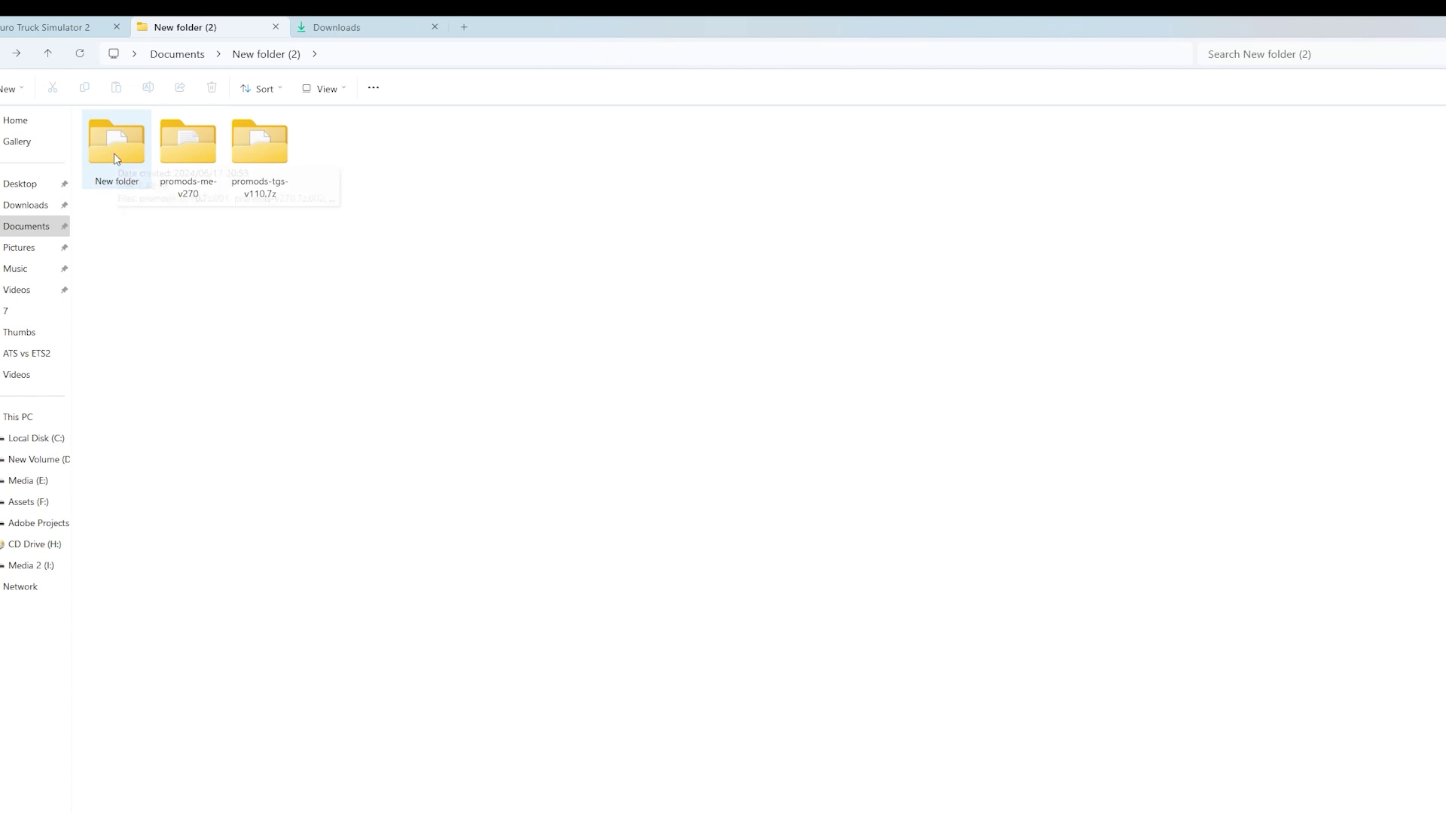
# - Open New folder to reveal the eleven promods-v270.7z parts, .001 through .011
pyautogui.doubleClick(116, 158)
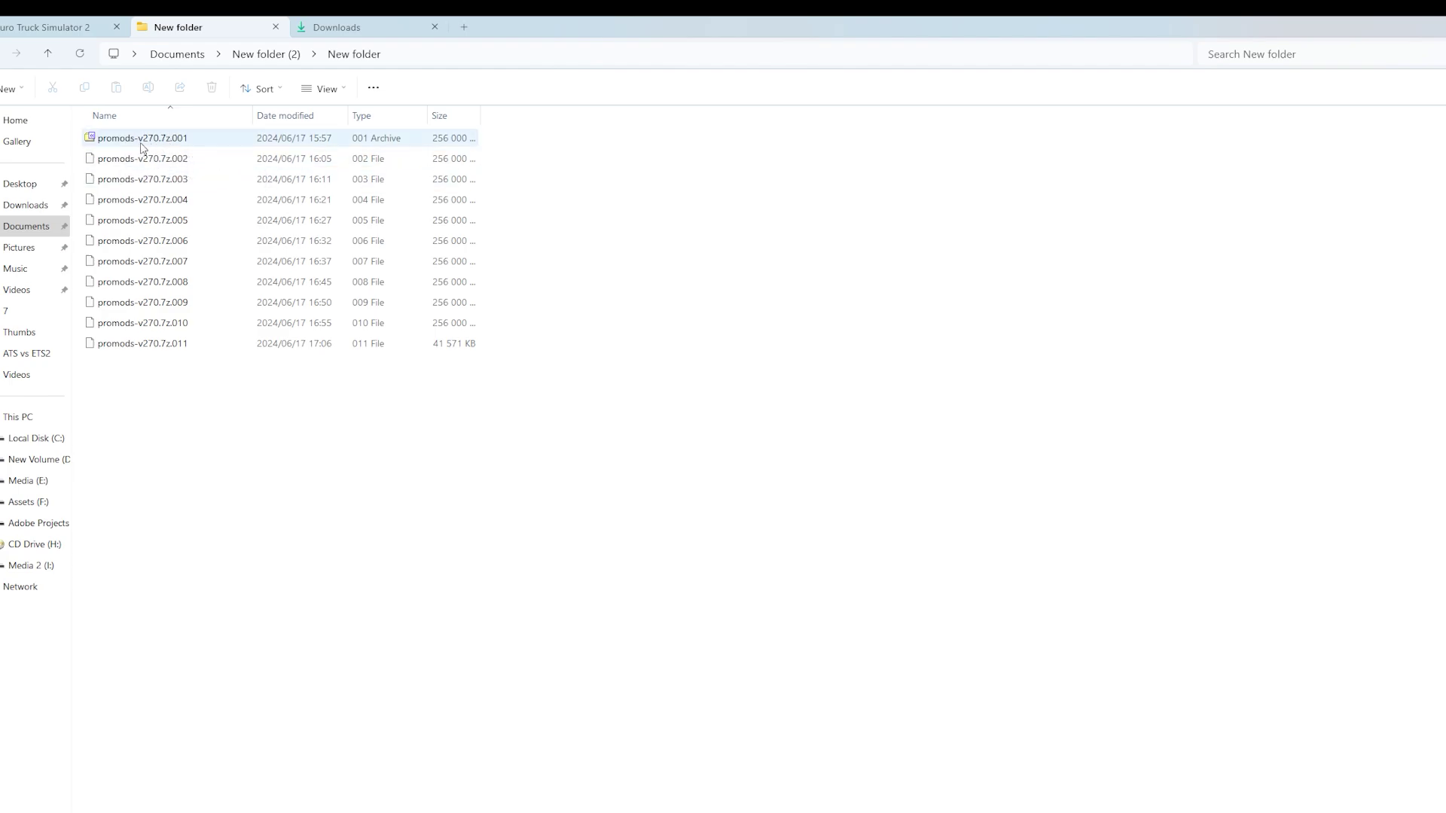
# - Extract the promods-v270.7z split archive into a promods-v270.7z folder and open it
pyautogui.rightClick(152, 144)
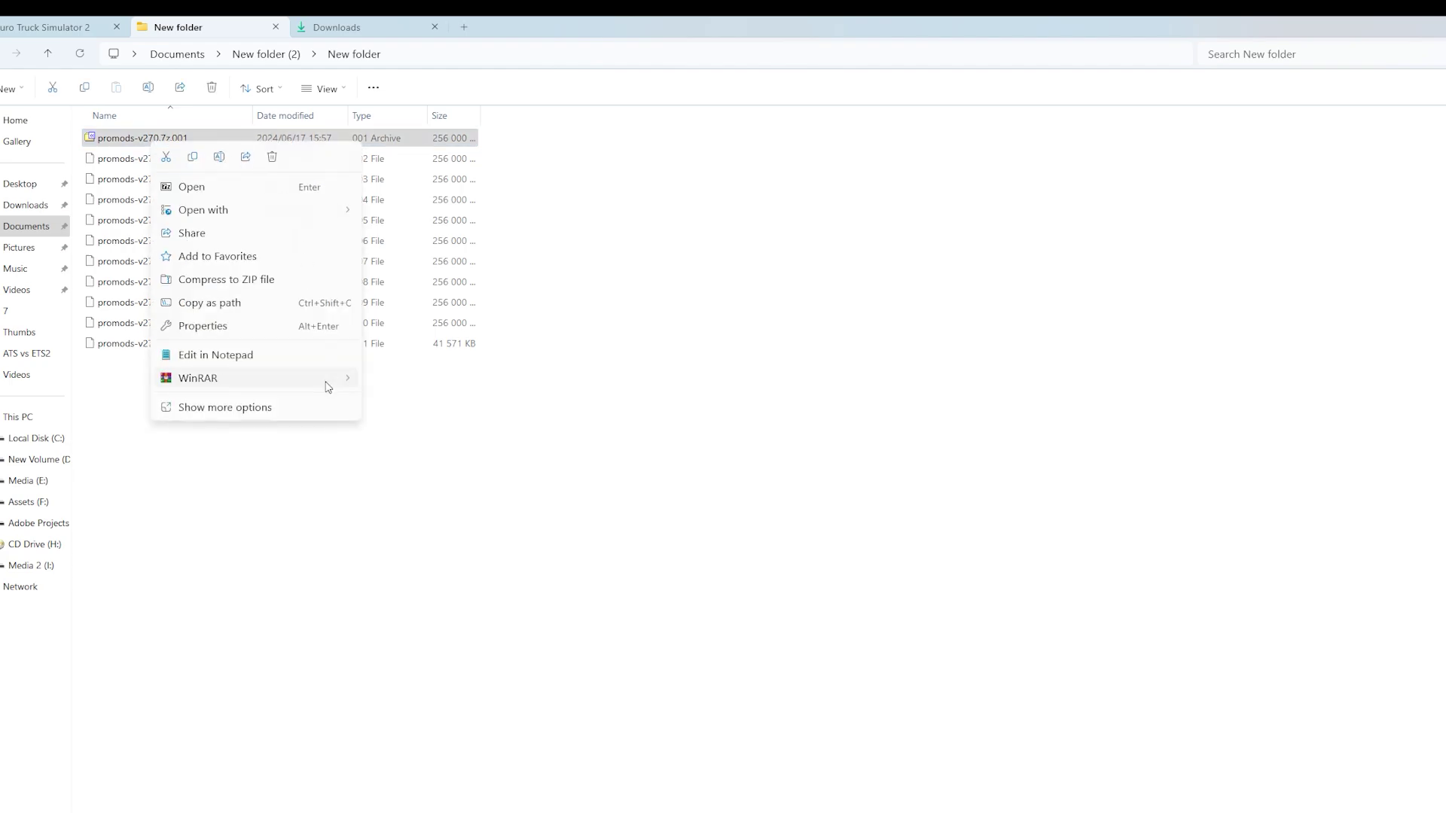
pyautogui.moveTo(326, 382)
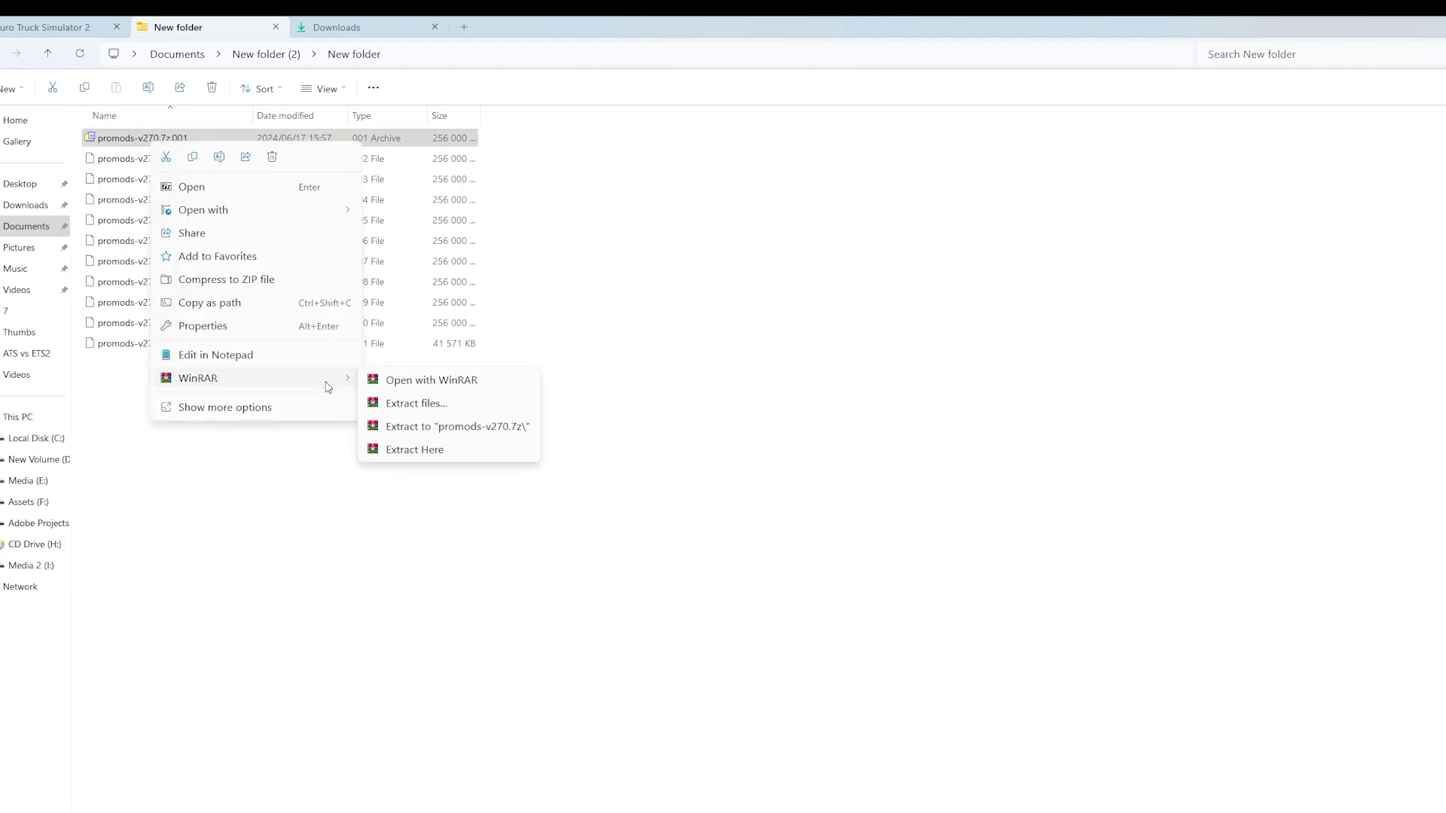
pyautogui.click(423, 407)
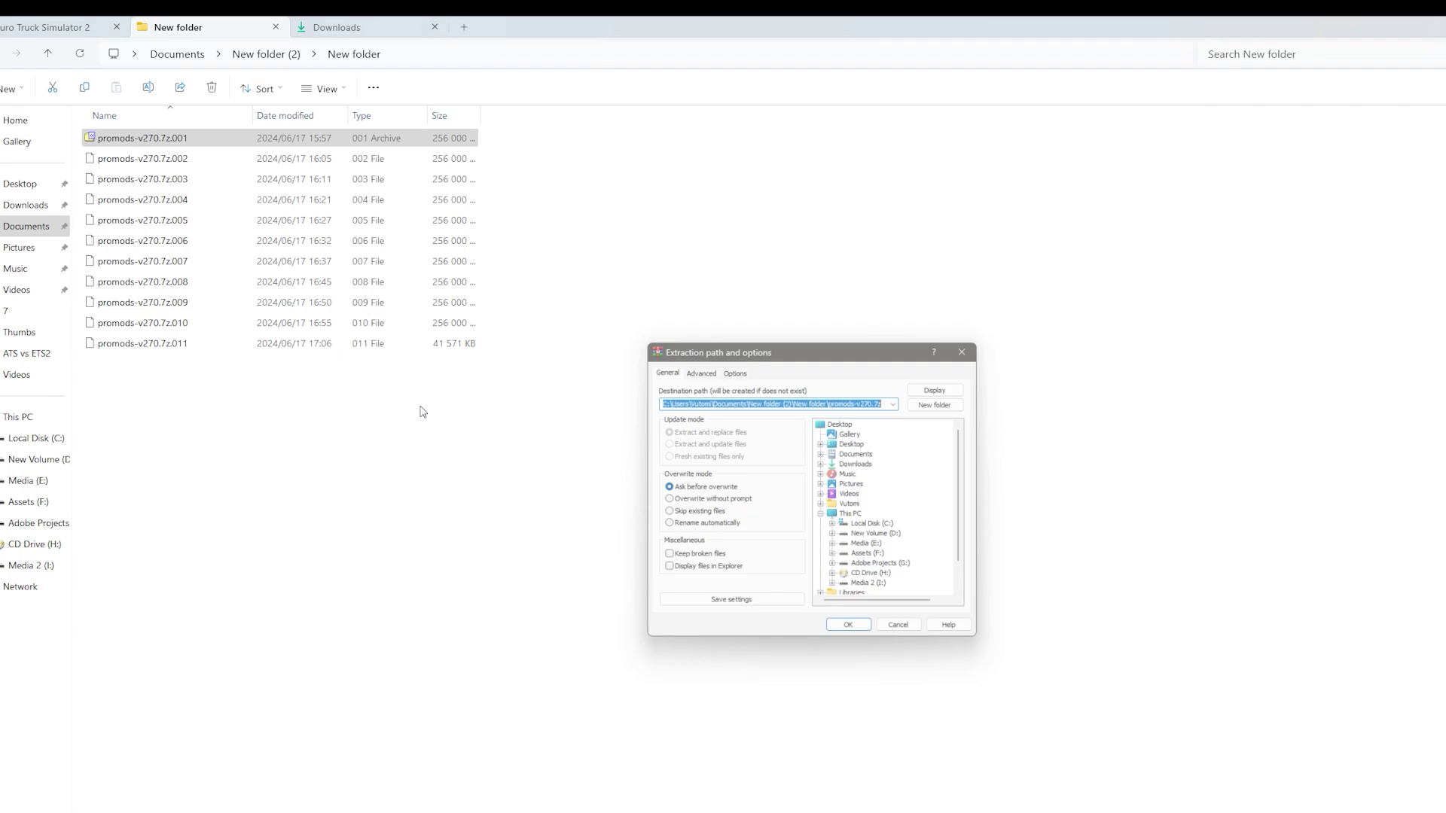
pyautogui.click(854, 637)
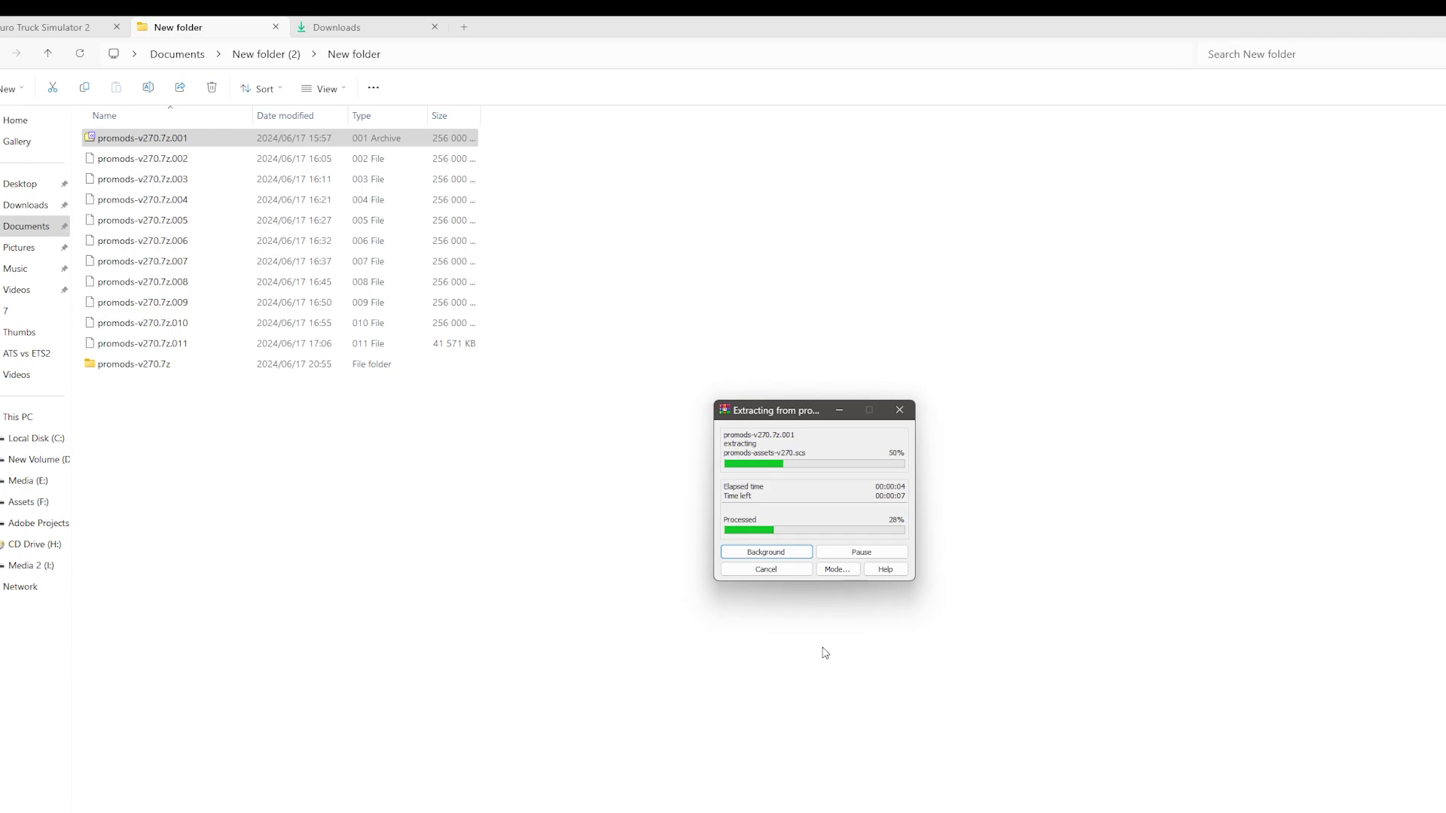
pyautogui.doubleClick(375, 364)
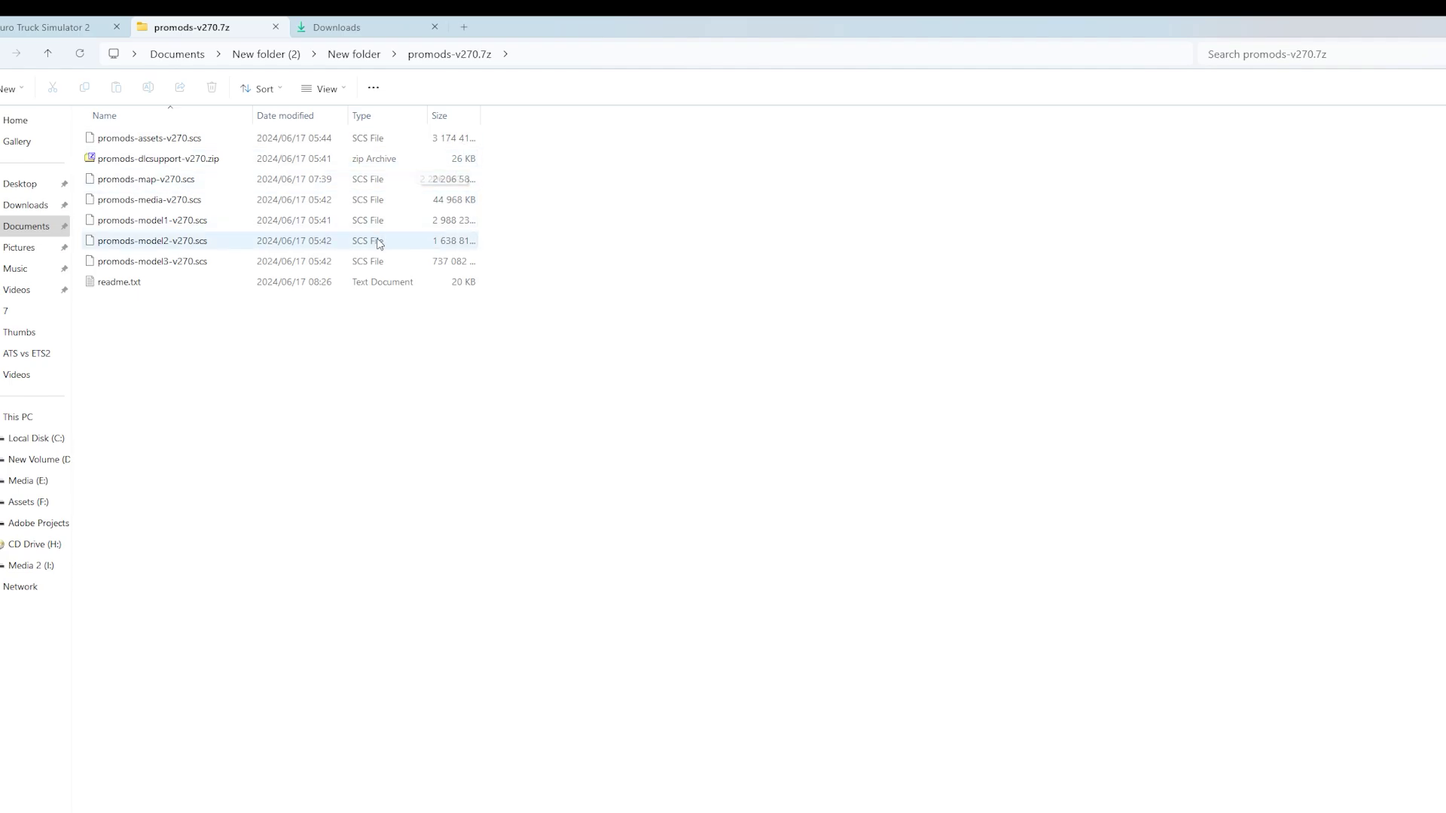
# - Delete the split parts .001 through .011, then go up to New folder (2)
pyautogui.hotkey('alt', 'Left')
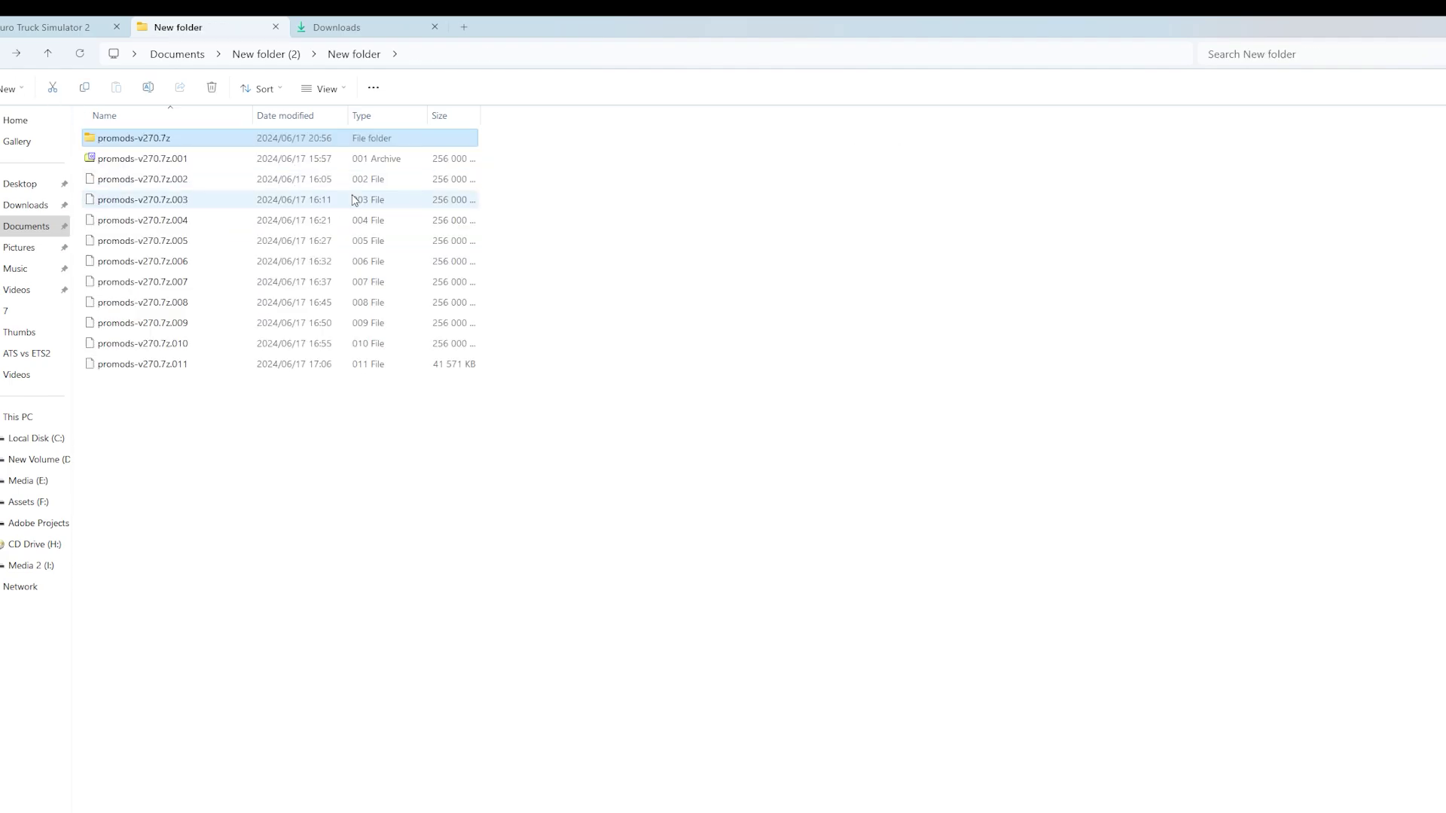
pyautogui.moveTo(421, 409); pyautogui.dragTo(268, 166)
pyautogui.press('Delete')
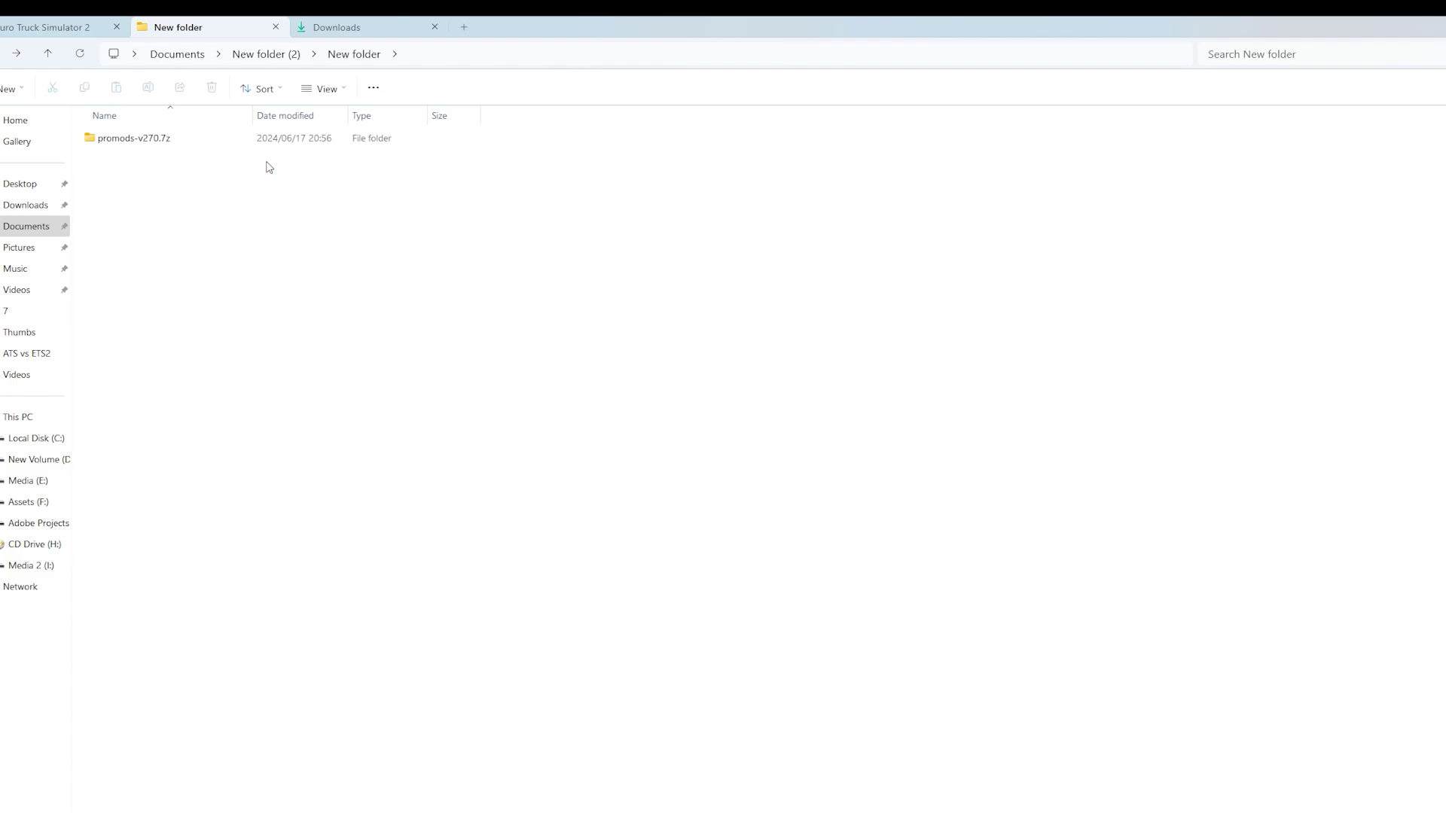
pyautogui.hotkey('alt', 'Up')
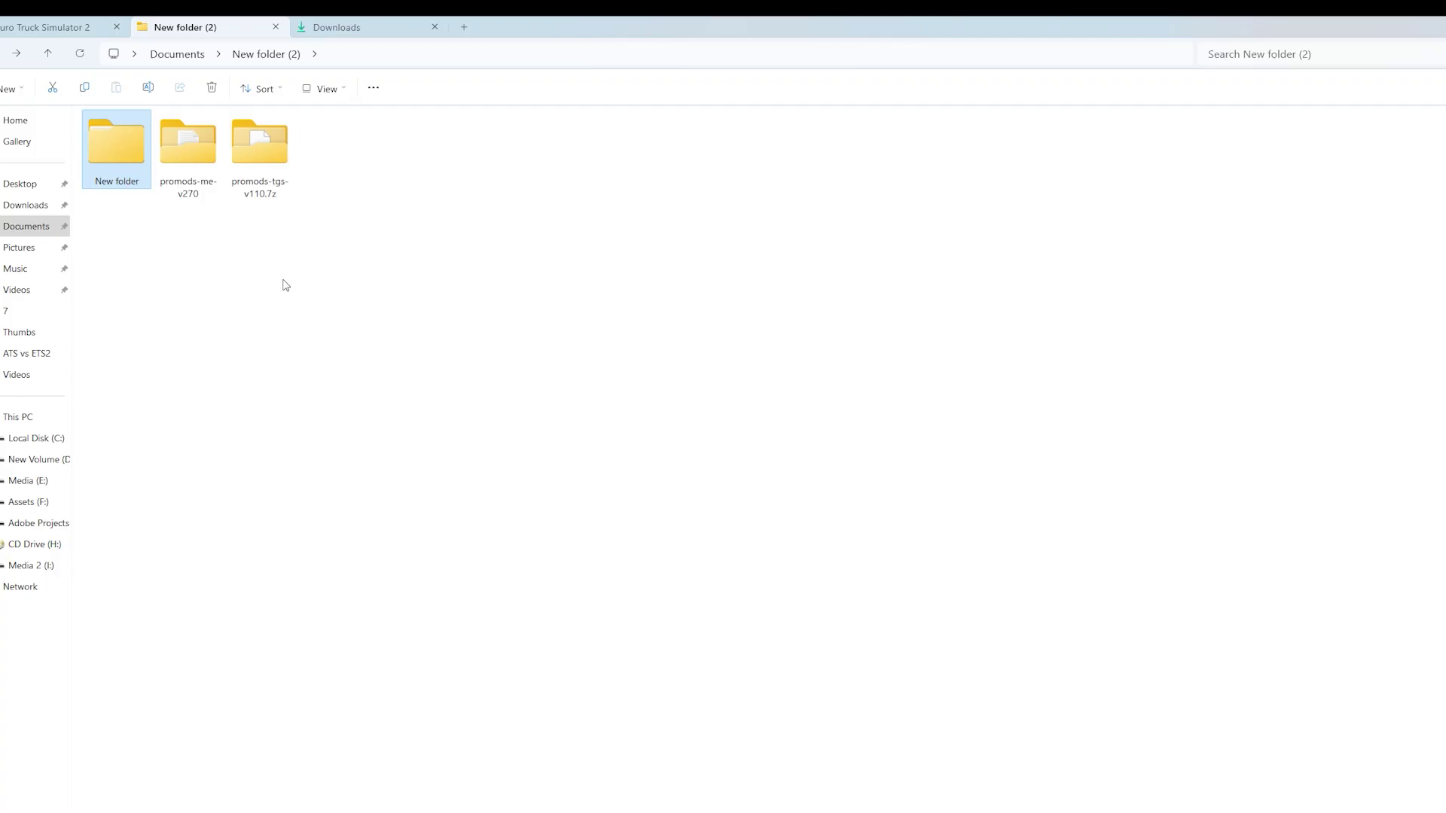
# - Delete readme.txt from the extracted promods-v270.7z folder
pyautogui.doubleClick(139, 143)
pyautogui.doubleClick(139, 143)
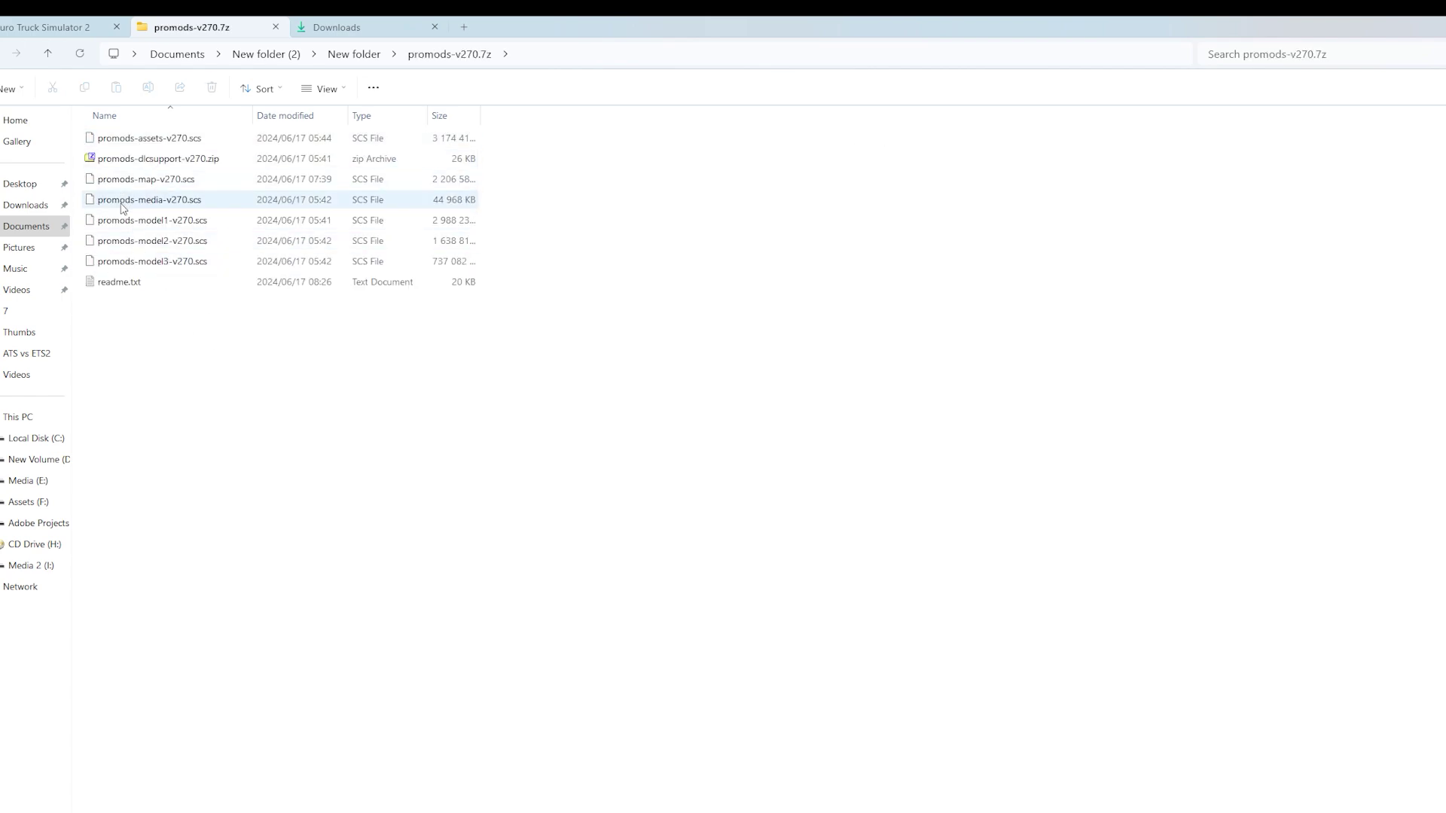
pyautogui.click(124, 284)
pyautogui.press('Delete')
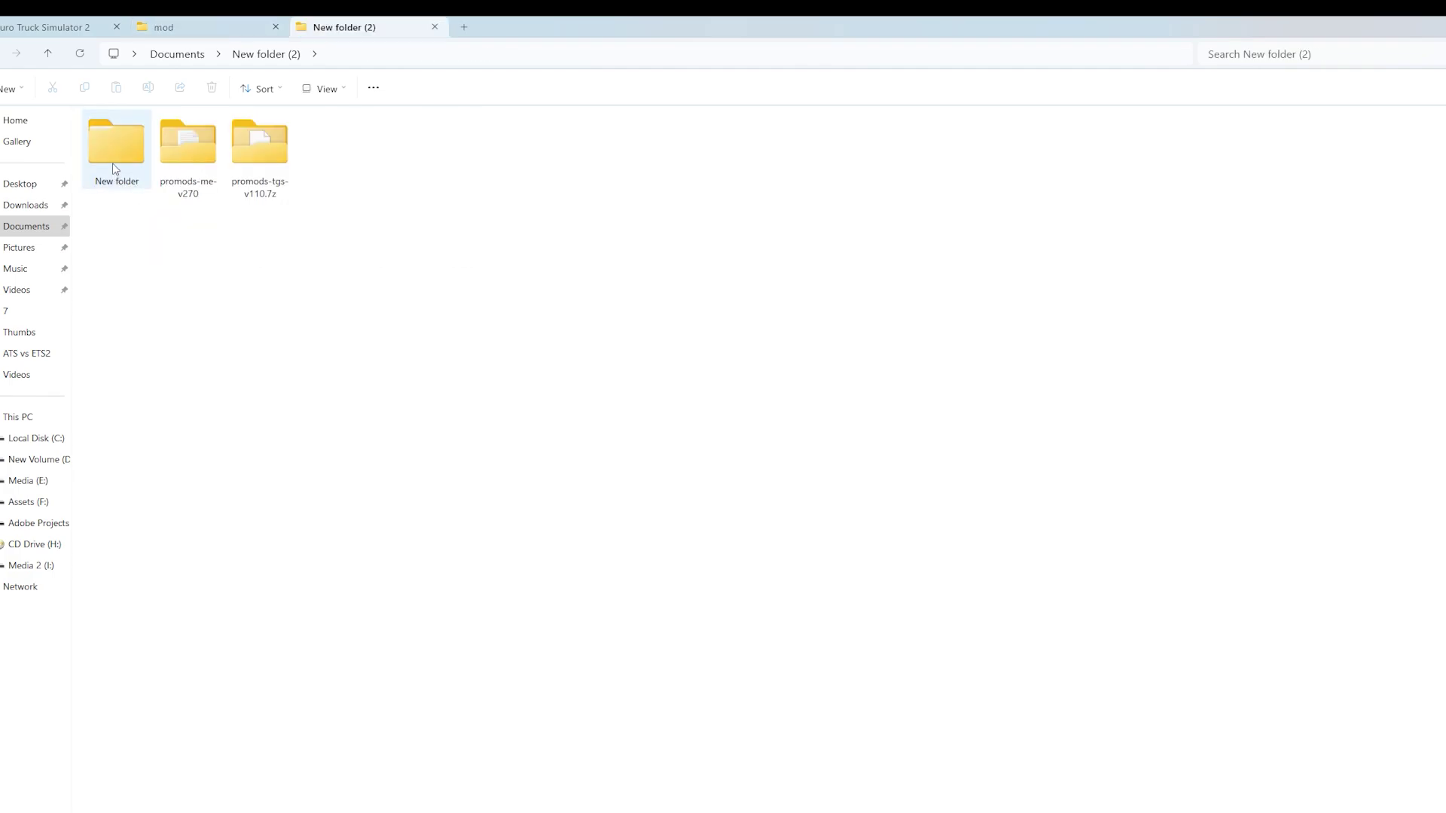
# - Copy the seven ProMods package files into the Euro Truck Simulator 2 mod folder
pyautogui.doubleClick(113, 167)
pyautogui.doubleClick(118, 145)
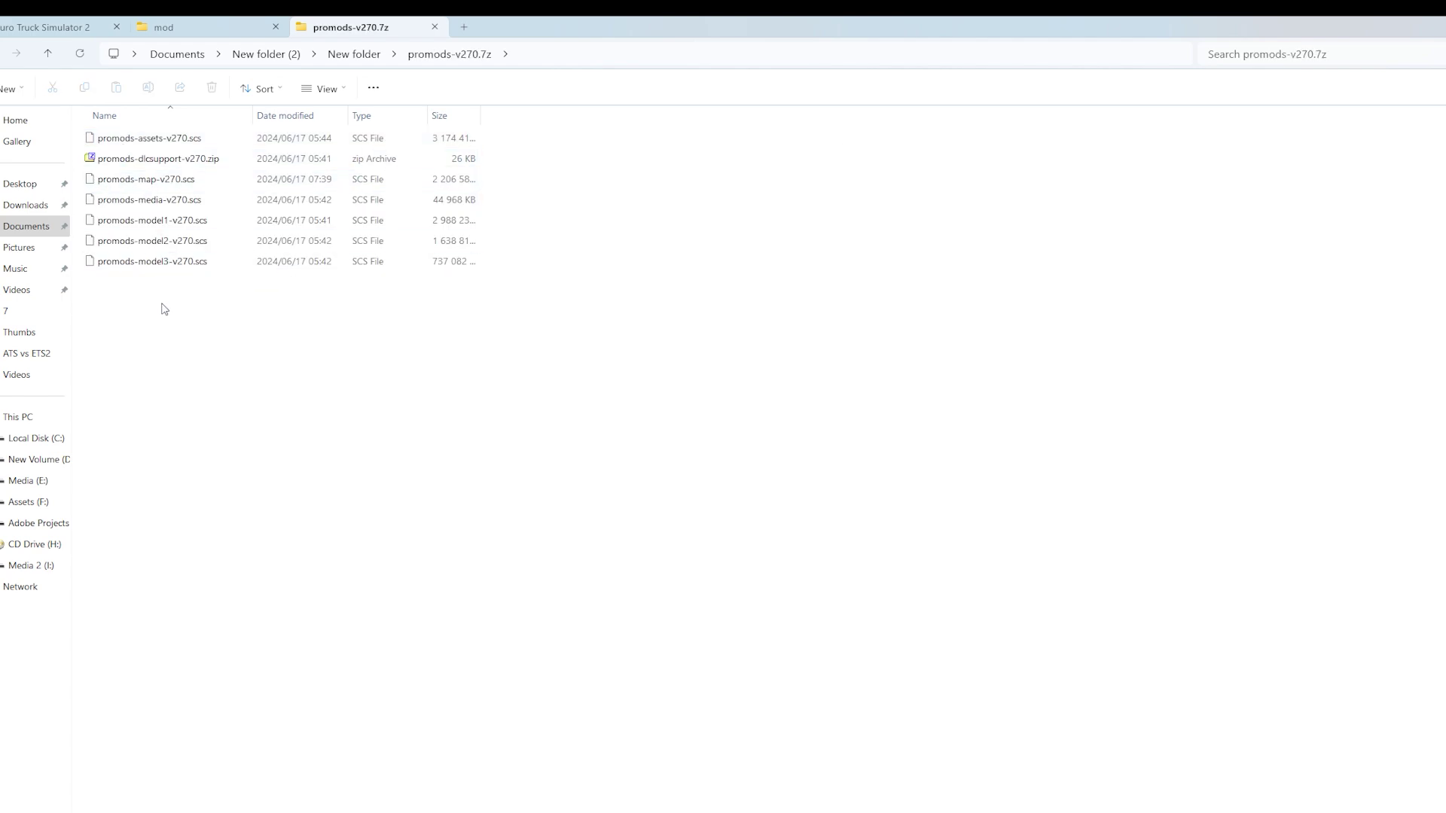
pyautogui.moveTo(162, 305); pyautogui.dragTo(154, 143)
pyautogui.rightClick(151, 139)
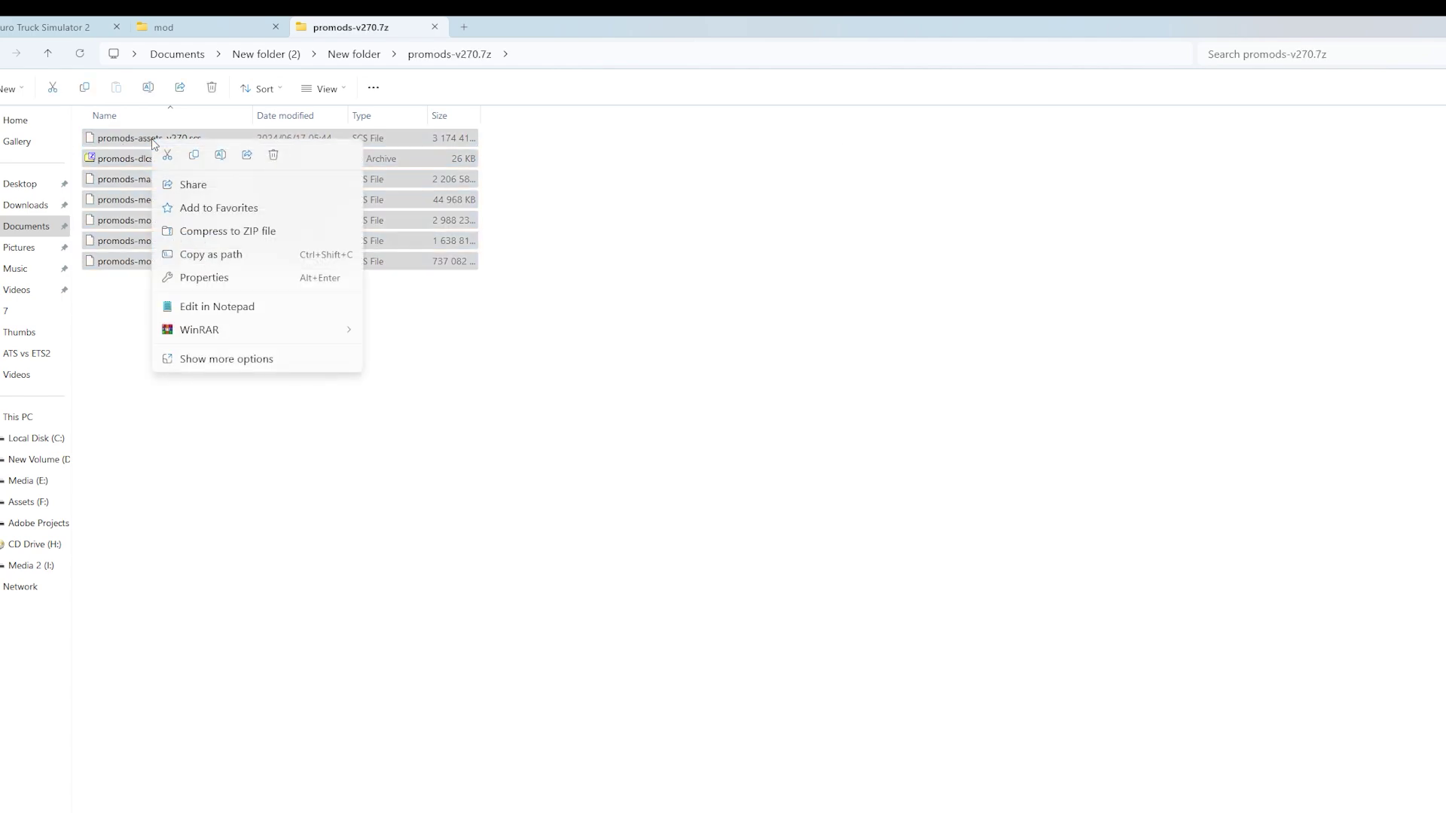
pyautogui.click(169, 156)
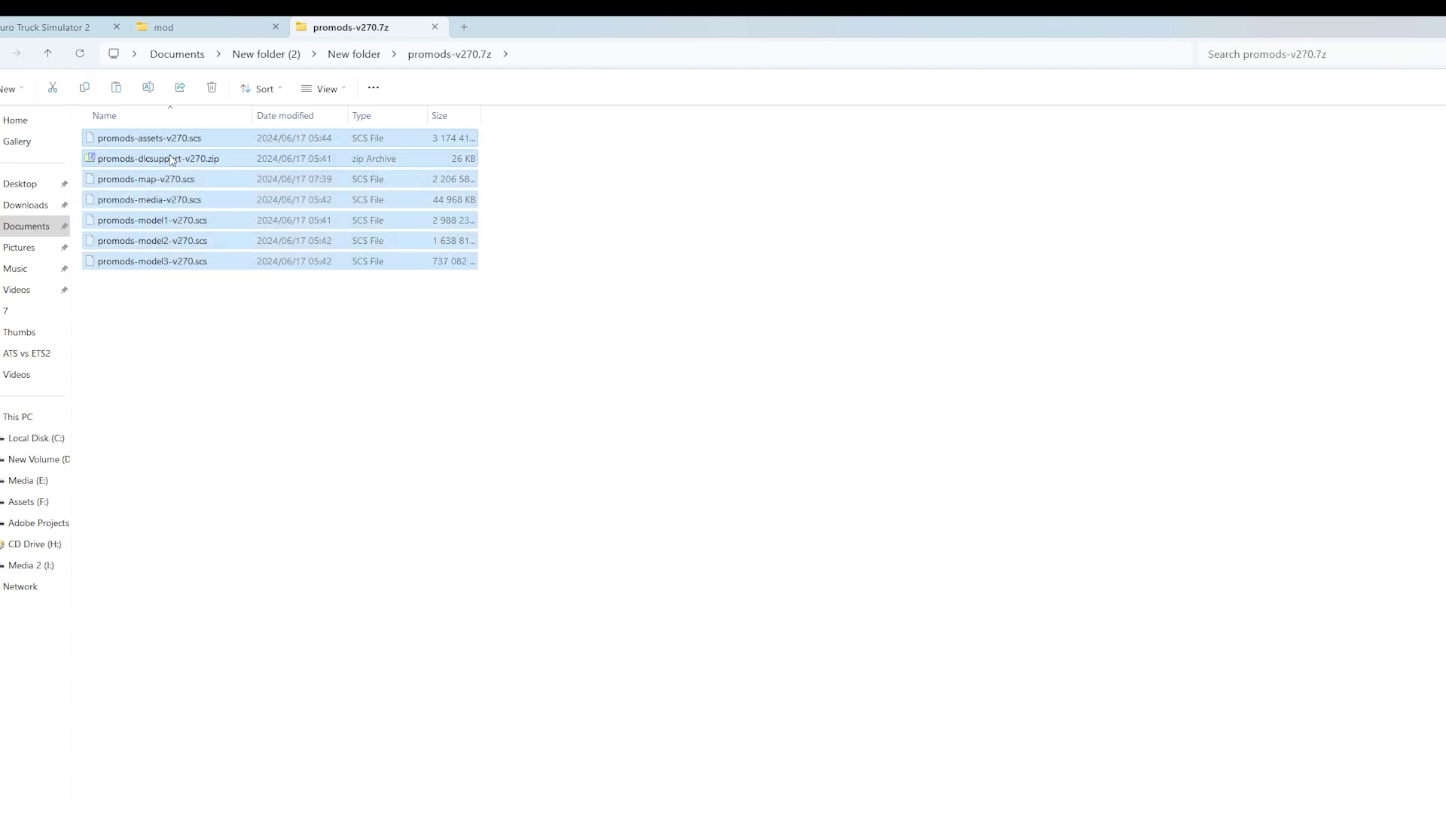
pyautogui.click(187, 35)
pyautogui.rightClick(272, 211)
pyautogui.click(288, 222)
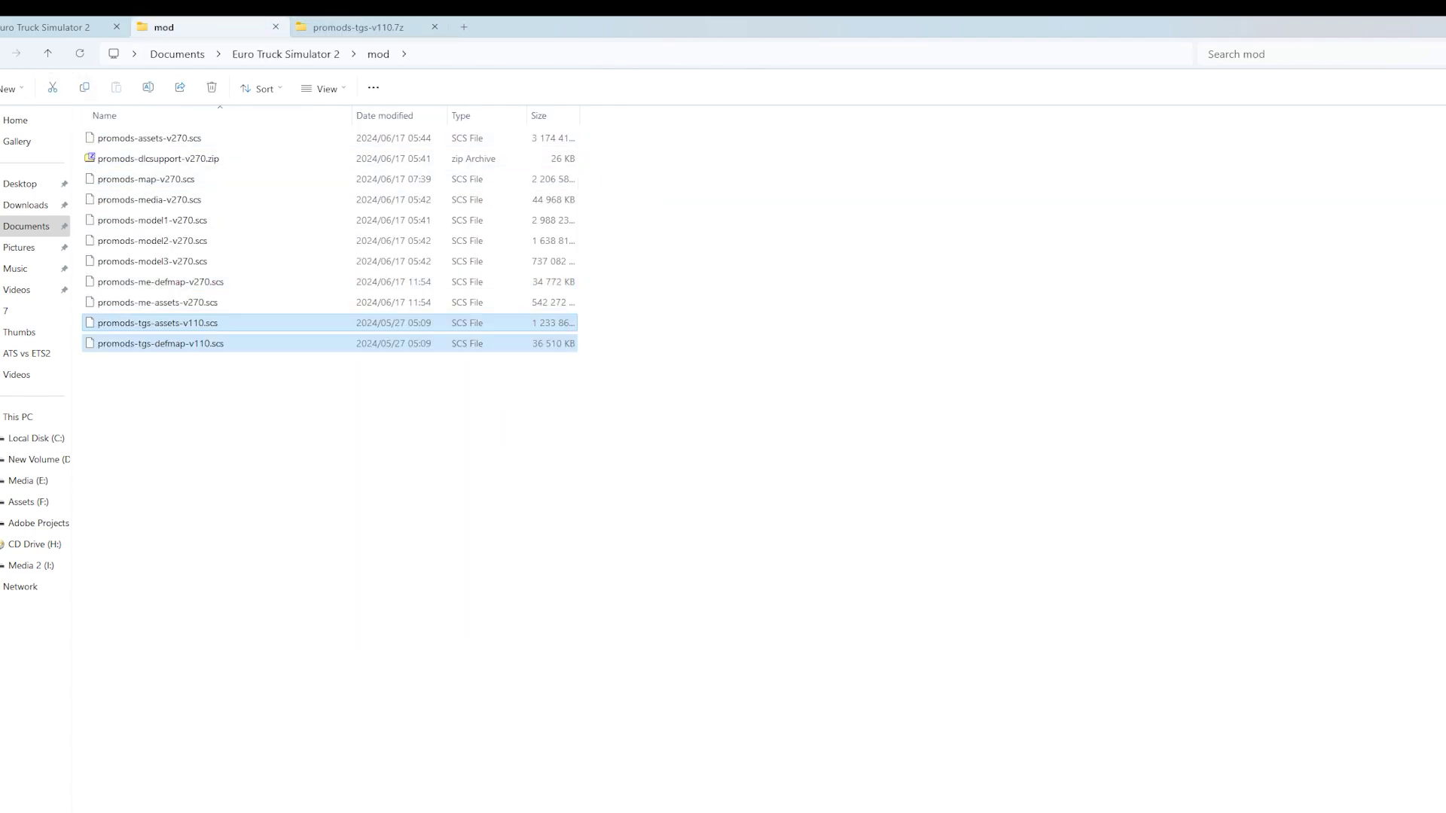
pyautogui.hotkey('alt', 'Up')
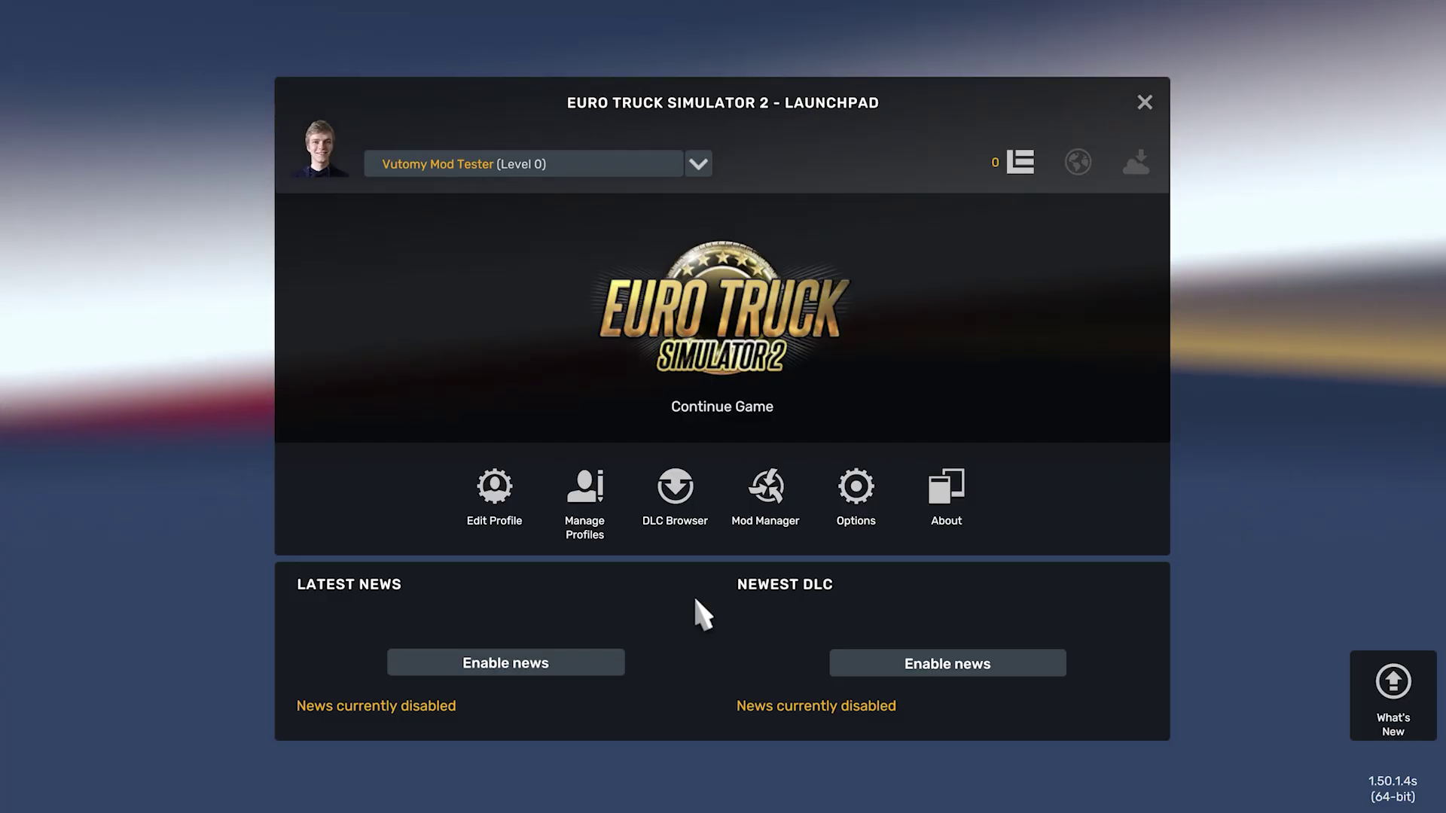
# - Open Mod Manager from the Euro Truck Simulator 2 launchpad to list the ProMods packages
pyautogui.click(771, 514)
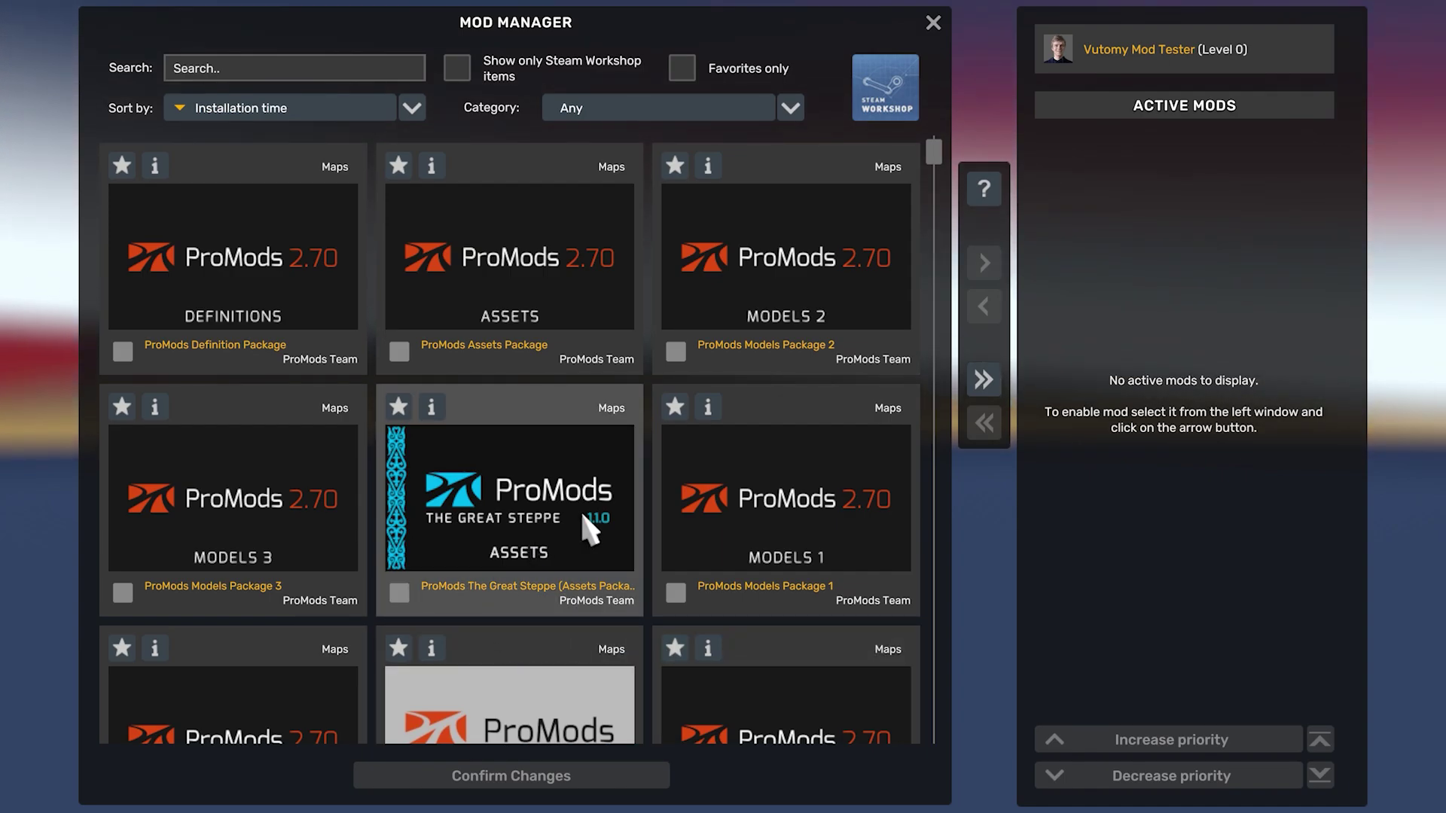
# - Activate the ProMods Assets, Models 1–3, Media and Map packages
pyautogui.scroll(-1, 520, 648)
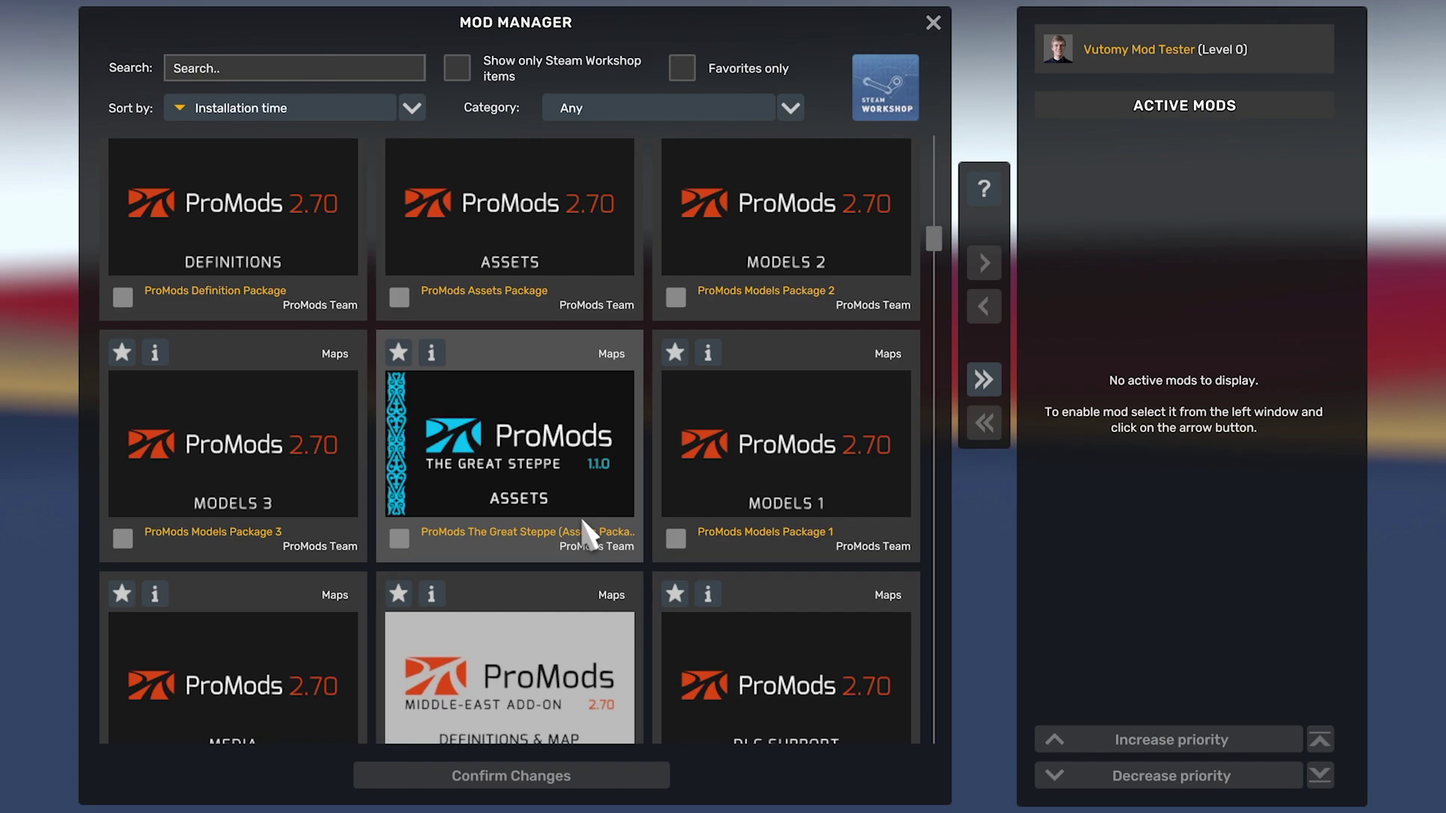
pyautogui.scroll(-2, 735, 555)
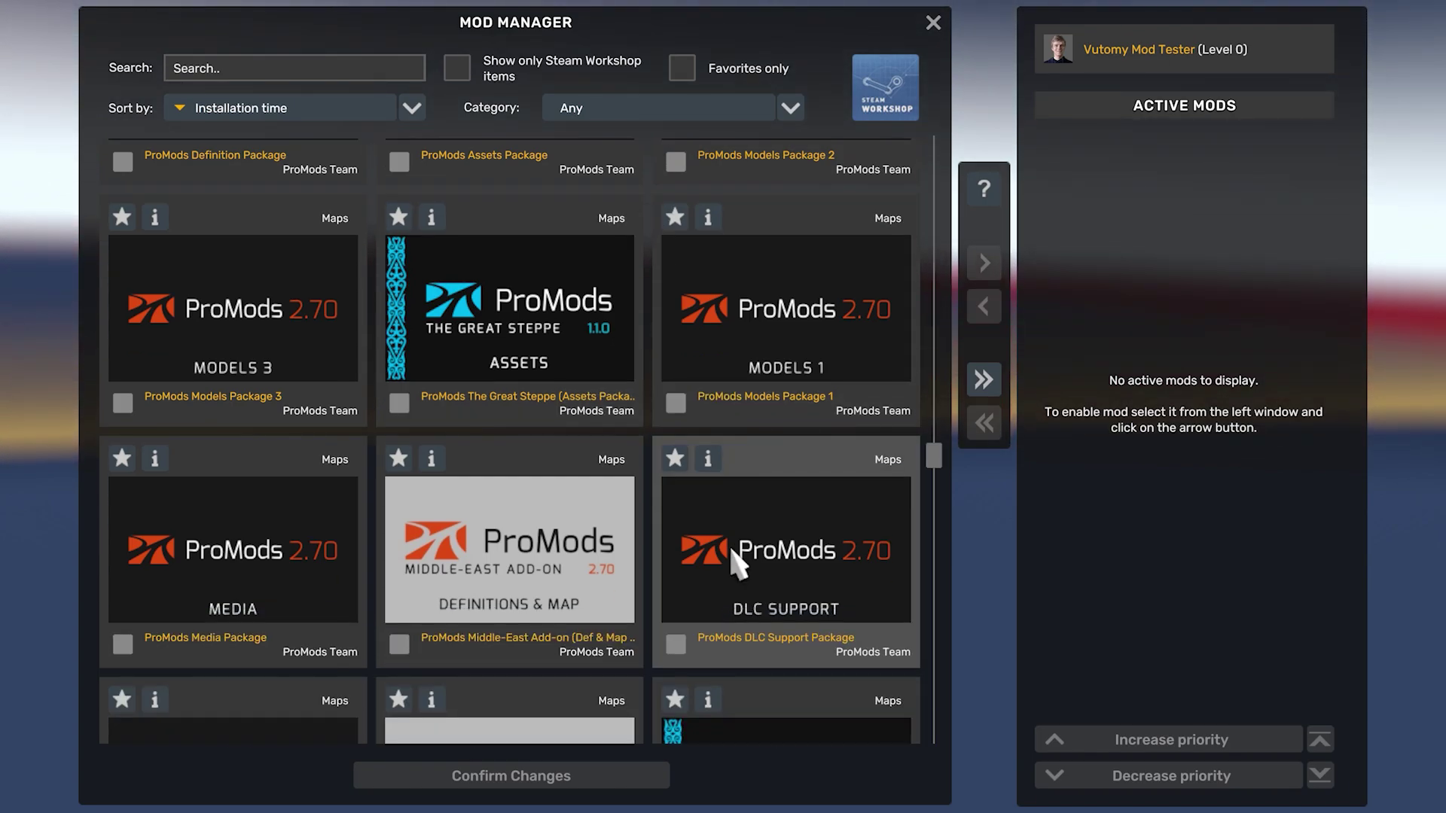
pyautogui.scroll(1, 424, 515)
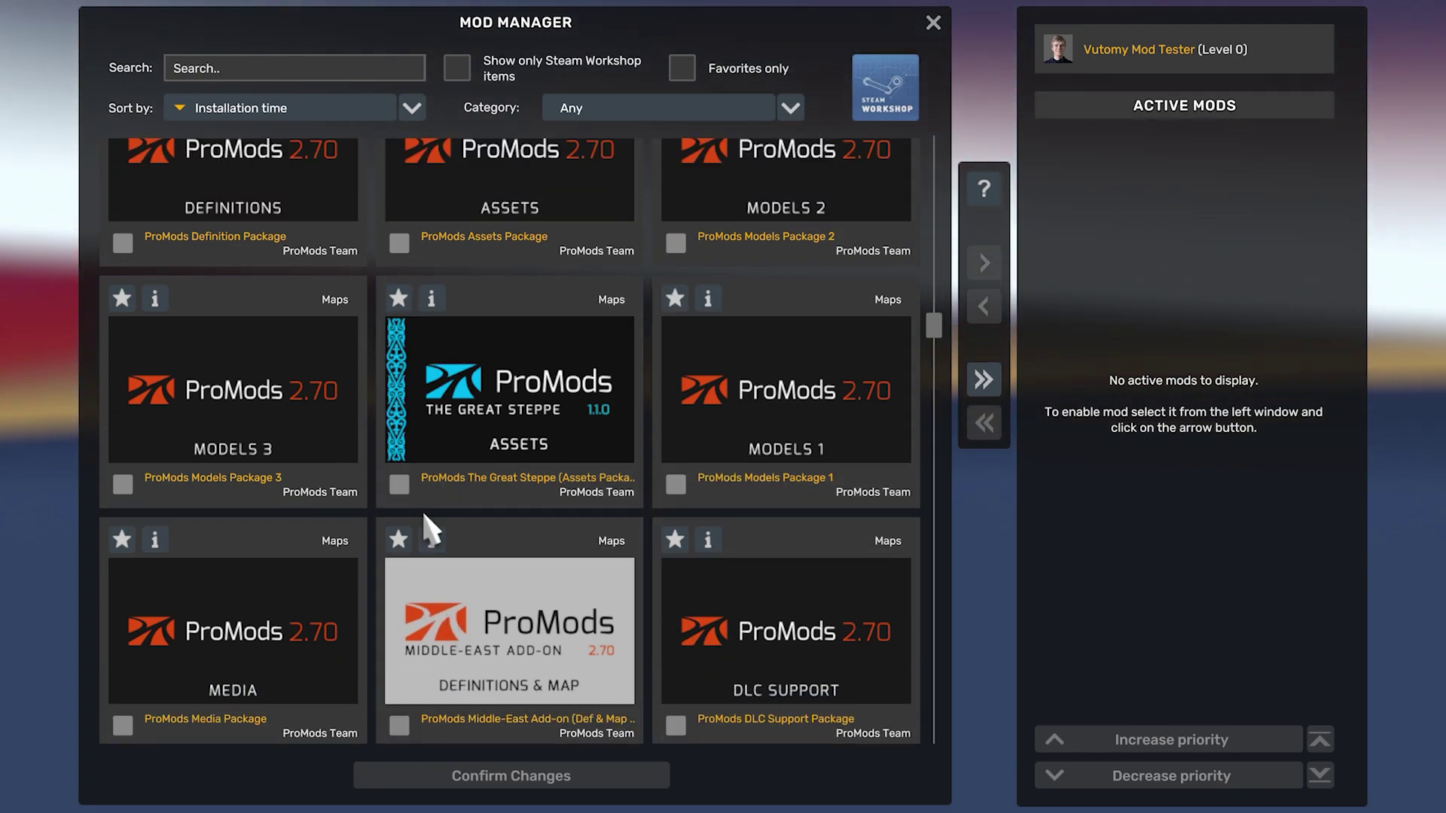
pyautogui.doubleClick(536, 201)
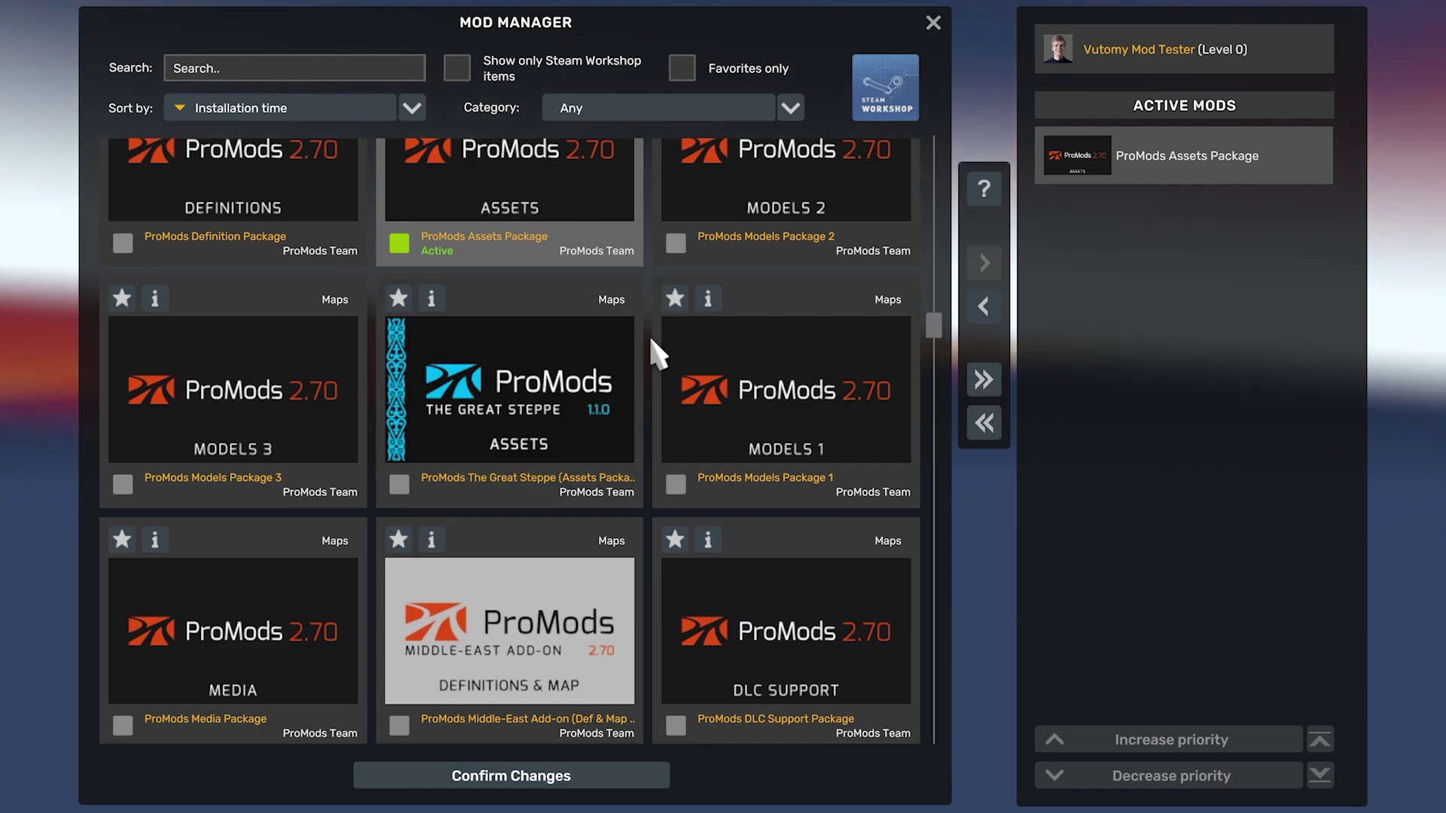
pyautogui.doubleClick(229, 431)
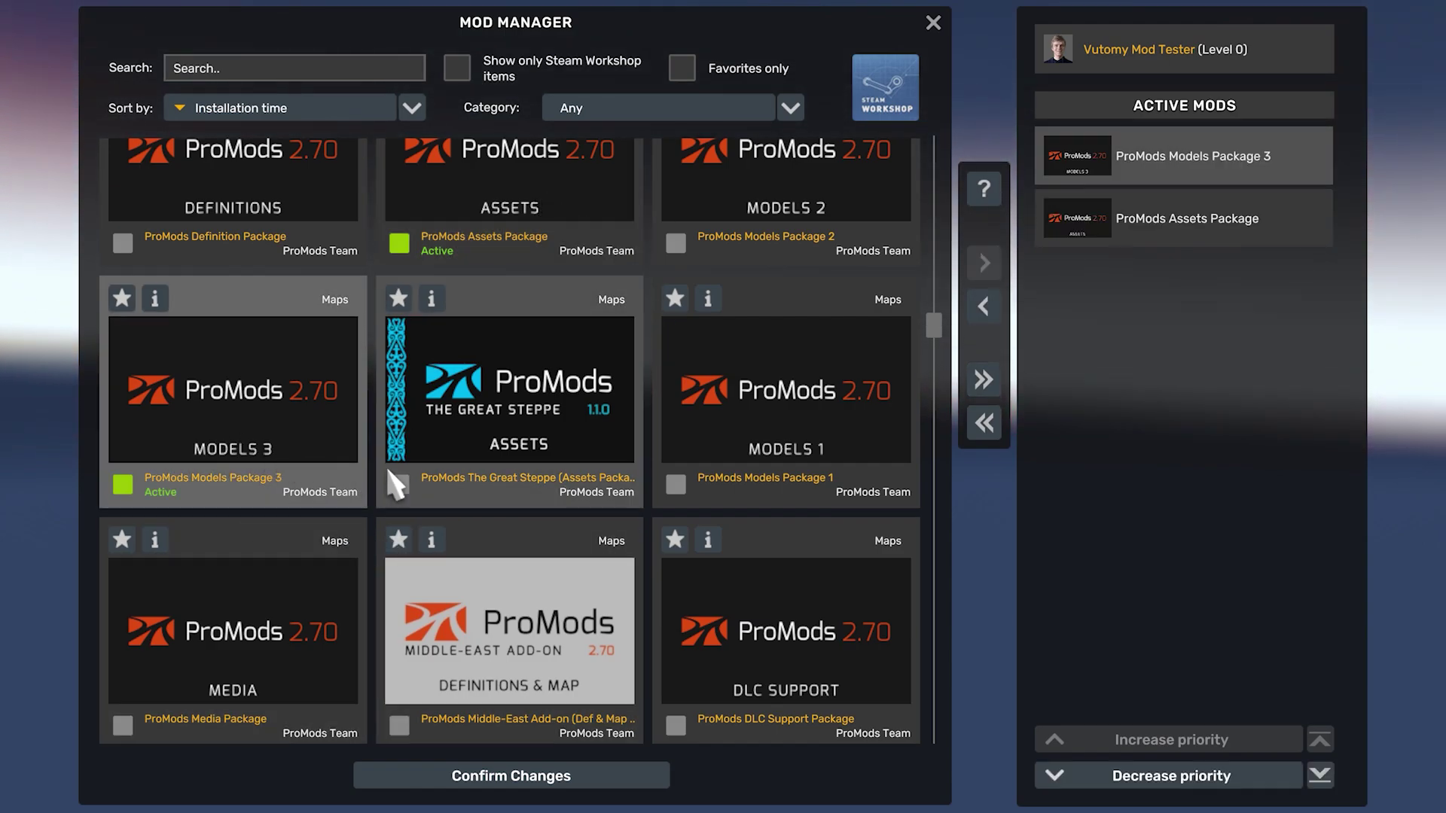
pyautogui.doubleClick(781, 207)
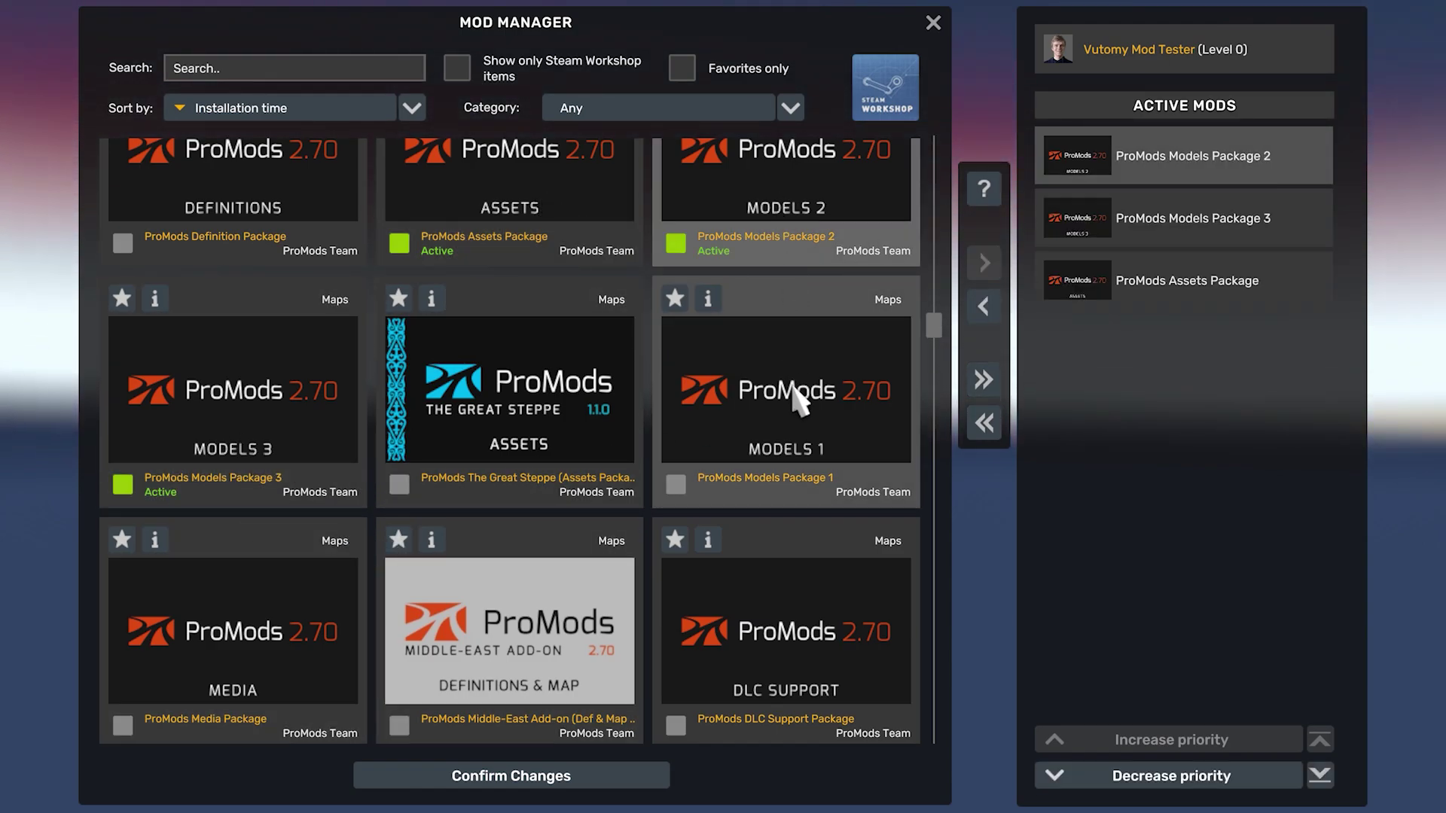
pyautogui.doubleClick(796, 400)
pyautogui.scroll(-2, 742, 497)
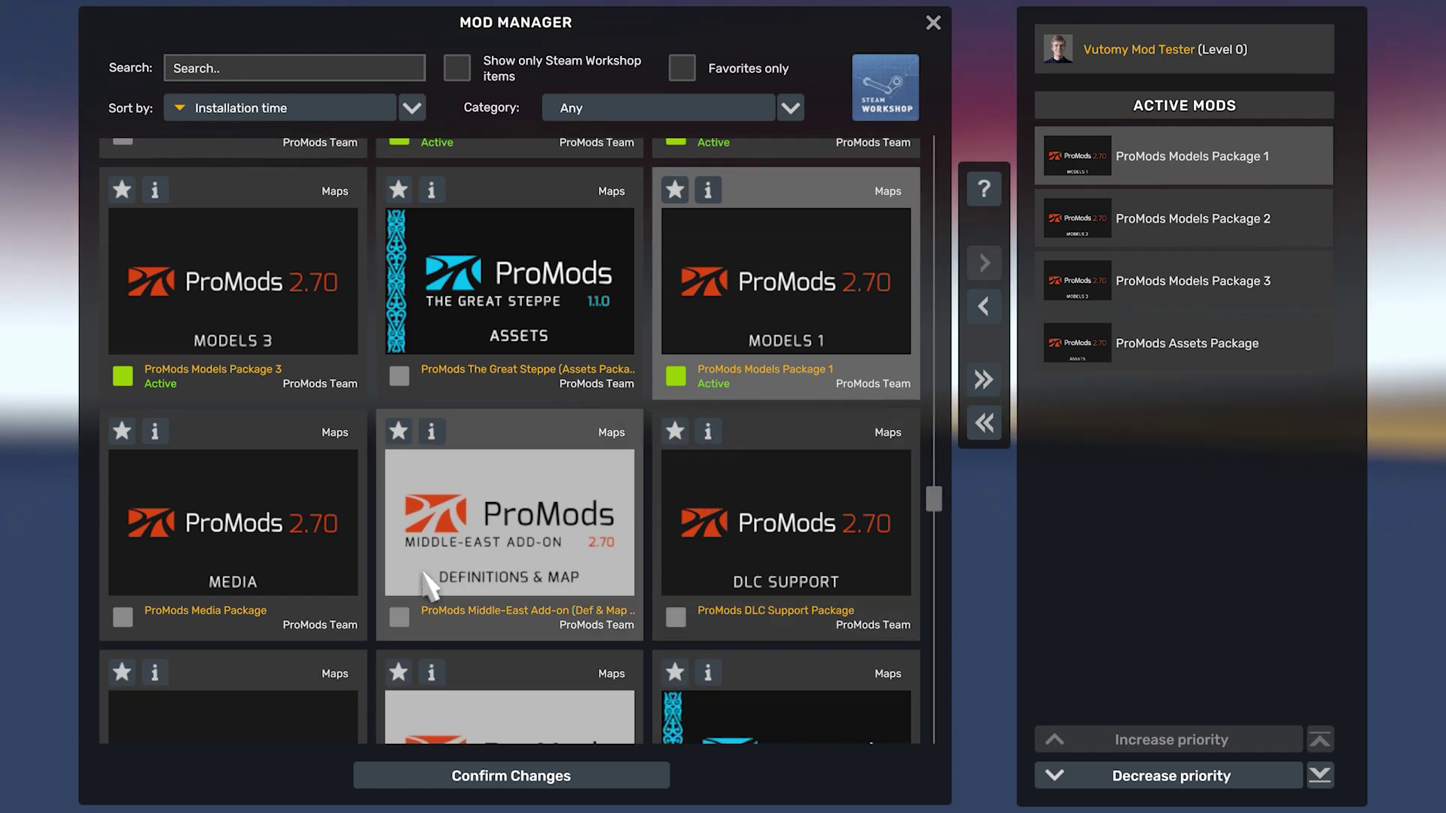
pyautogui.doubleClick(201, 548)
pyautogui.scroll(-1, 346, 580)
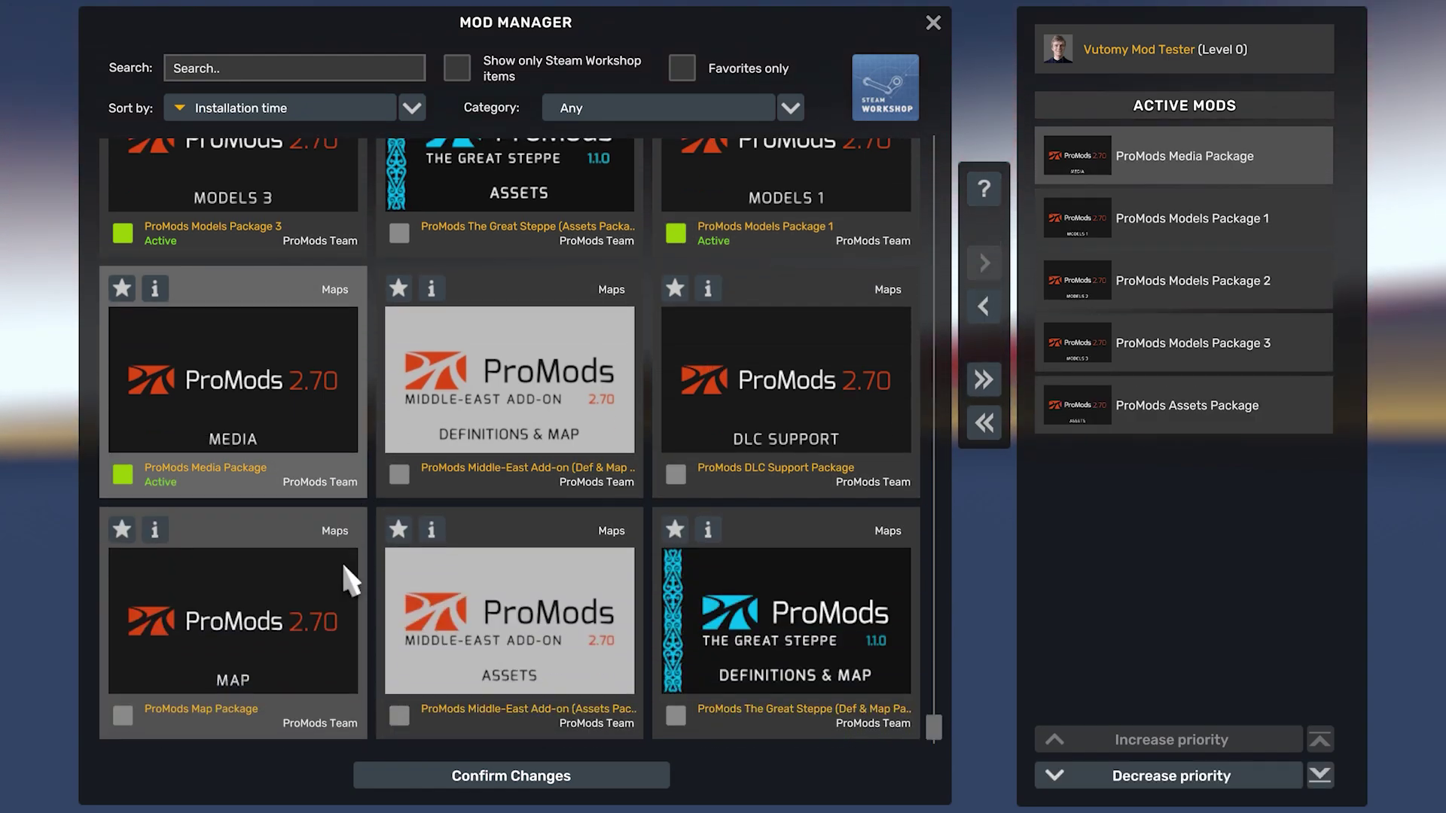
pyautogui.doubleClick(230, 627)
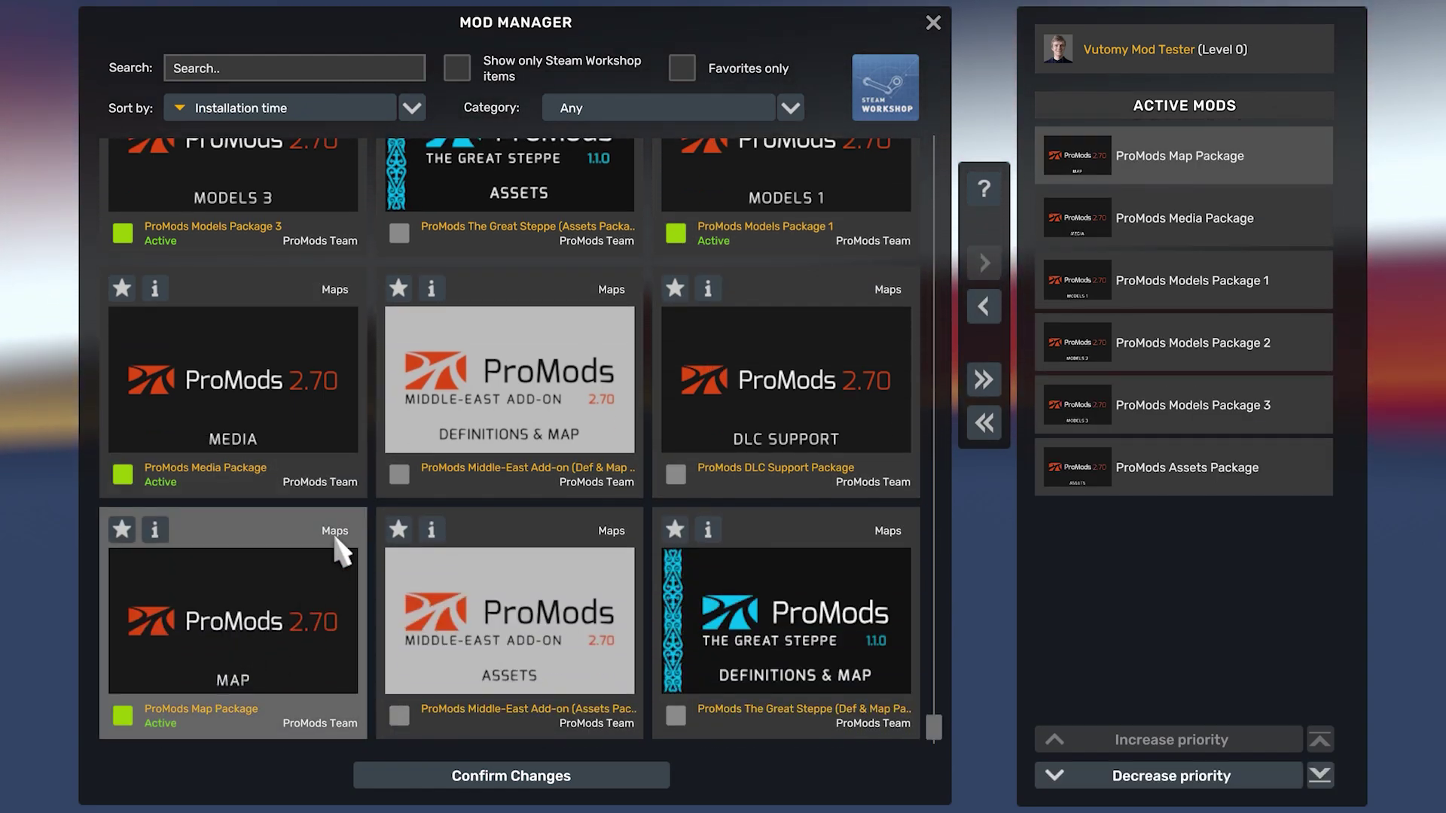
pyautogui.scroll(3, 286, 550)
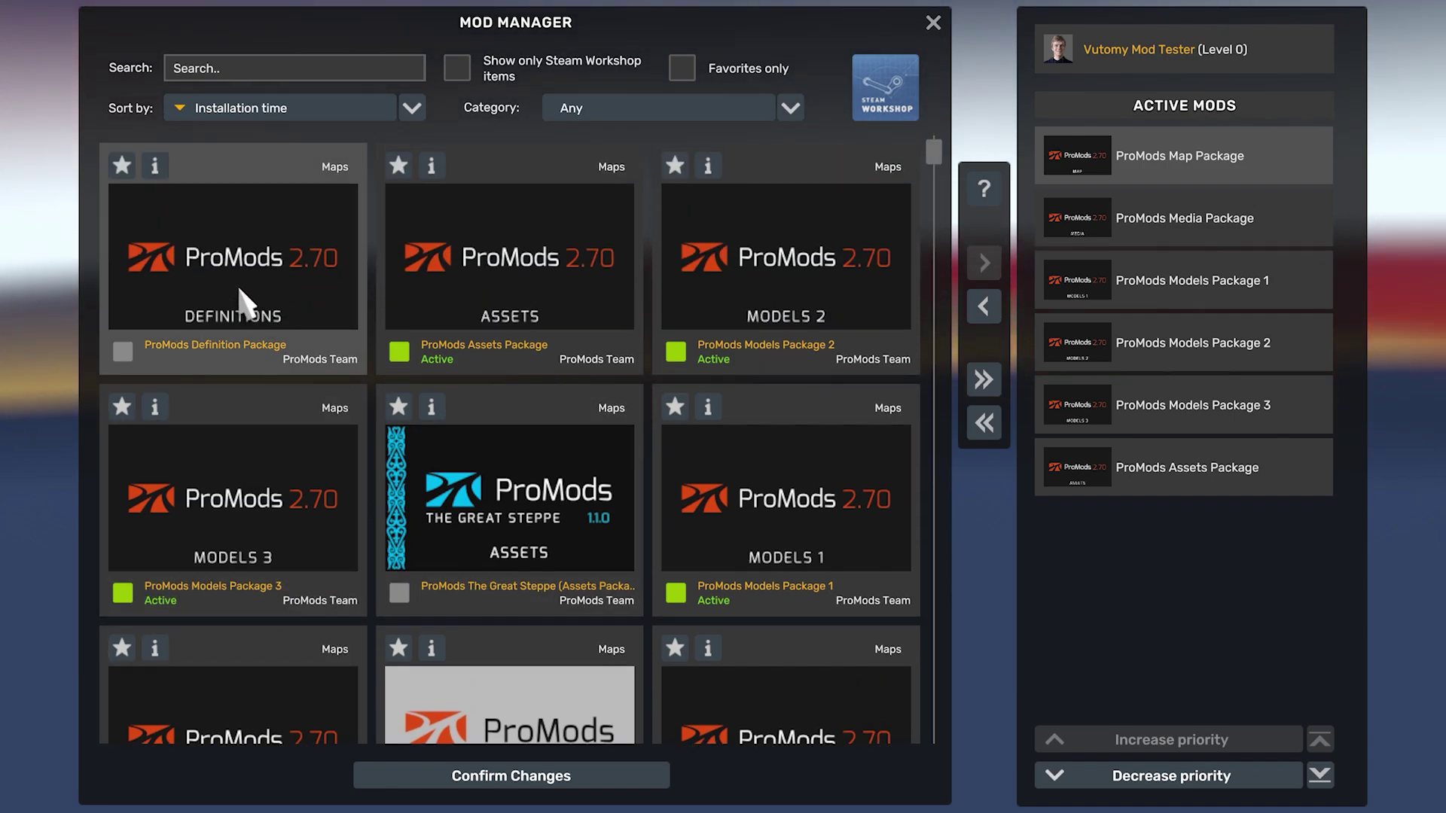
# - Activate the ProMods Definition, DLC Support and both Middle-East Add-on packages
pyautogui.click(229, 313)
pyautogui.doubleClick(229, 312)
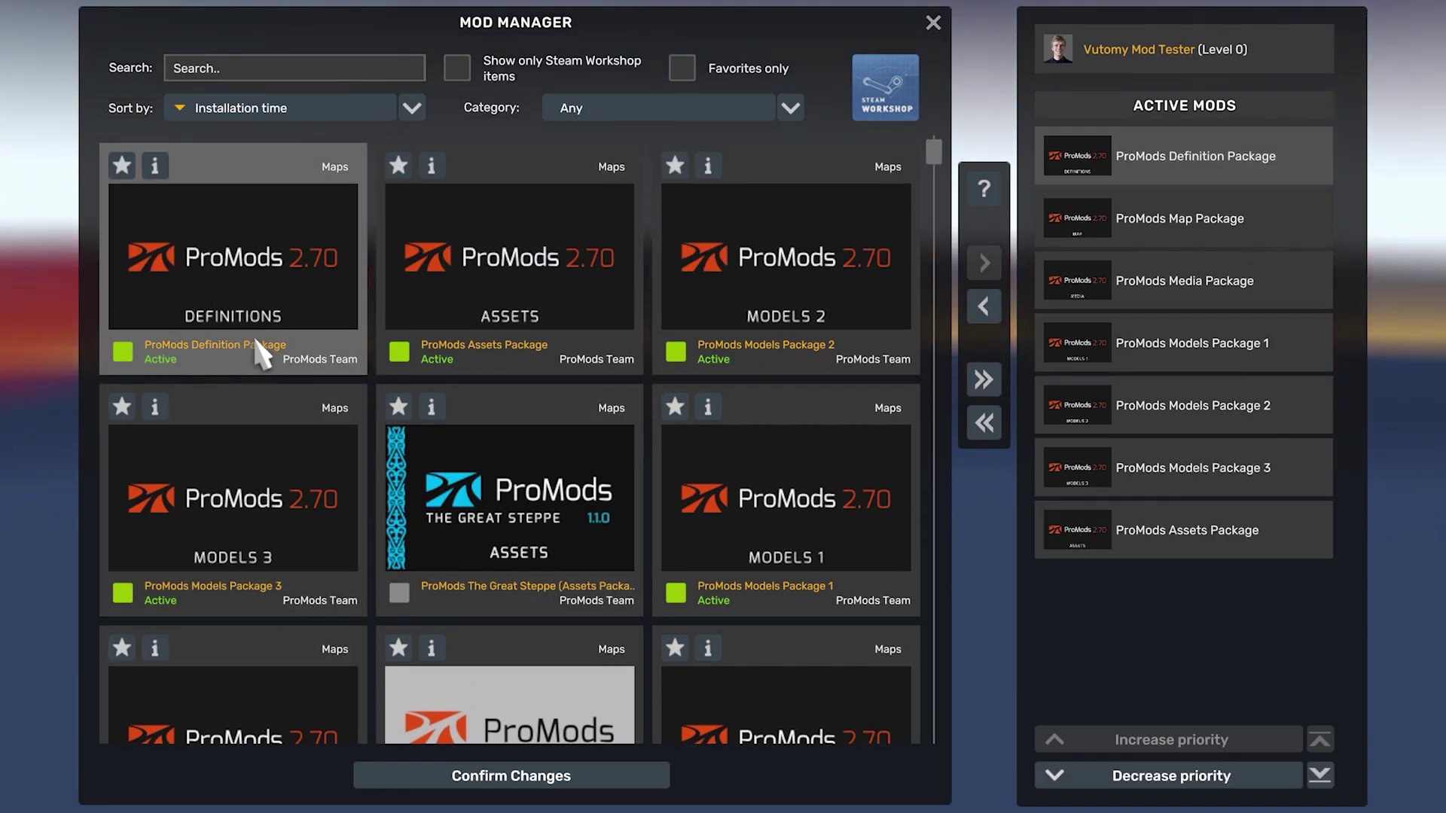
pyautogui.scroll(-1, 748, 527)
pyautogui.scroll(-3, 741, 518)
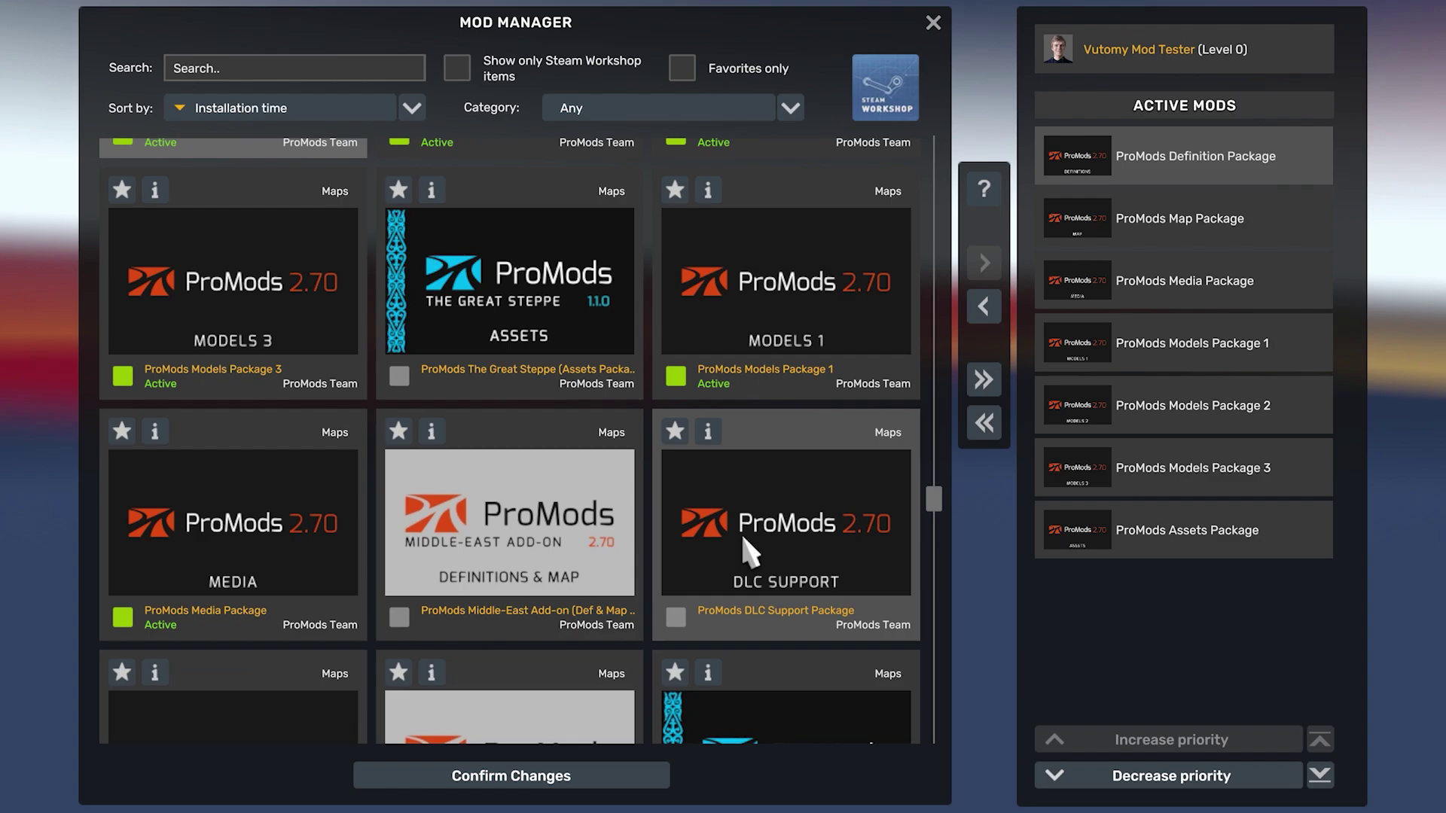
pyautogui.doubleClick(802, 557)
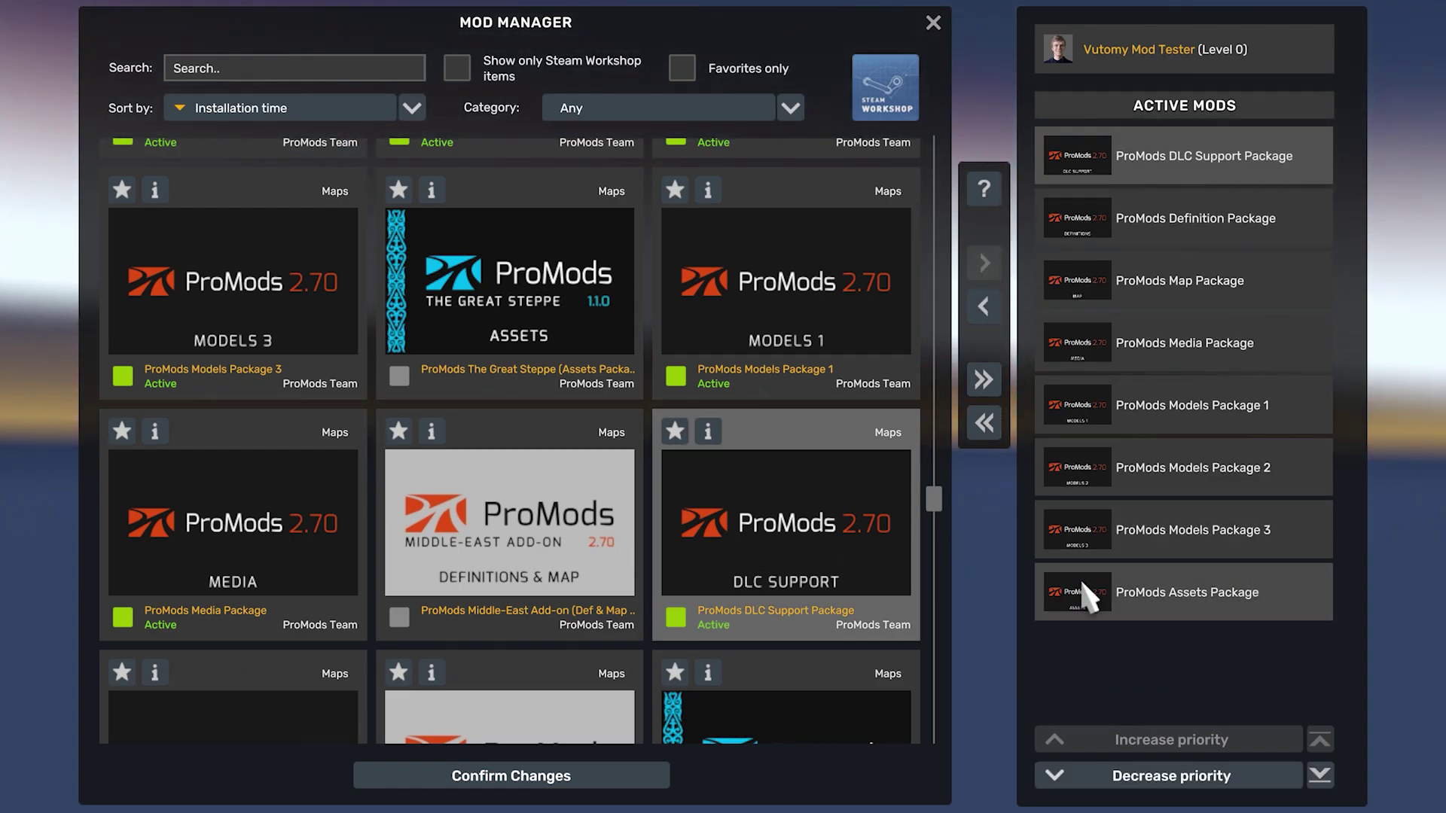
pyautogui.scroll(-3, 604, 597)
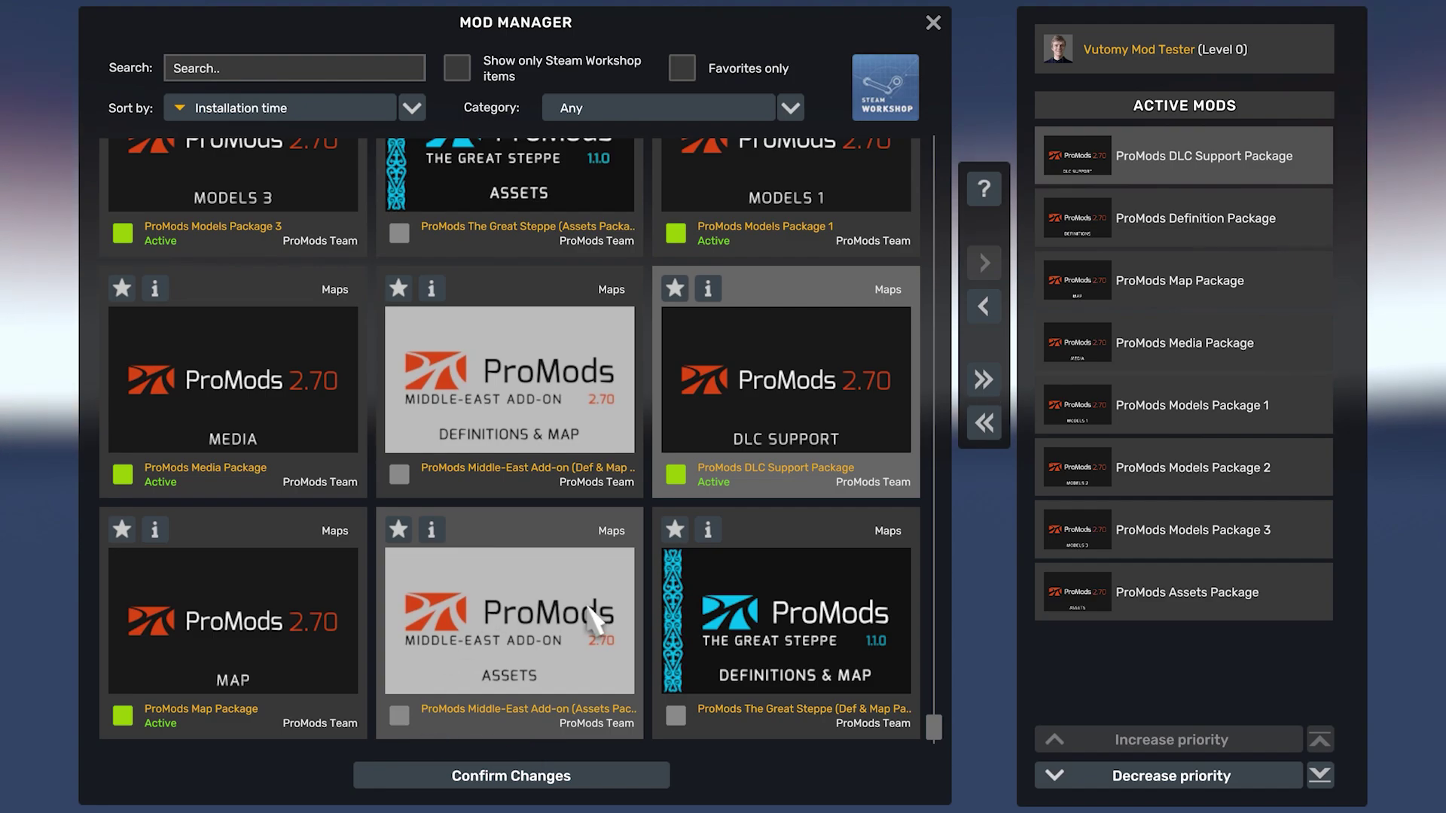
pyautogui.doubleClick(488, 654)
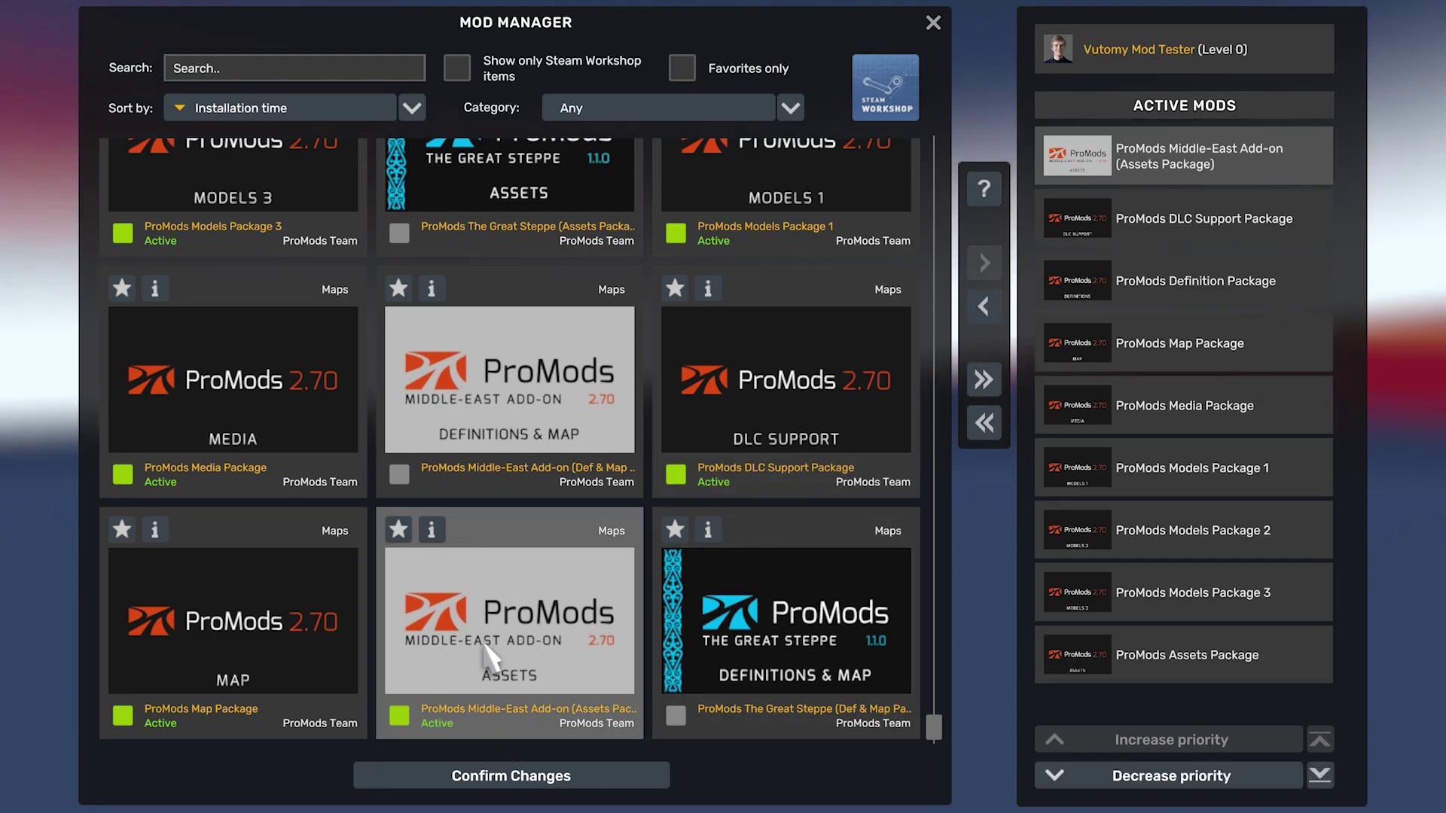
pyautogui.doubleClick(625, 391)
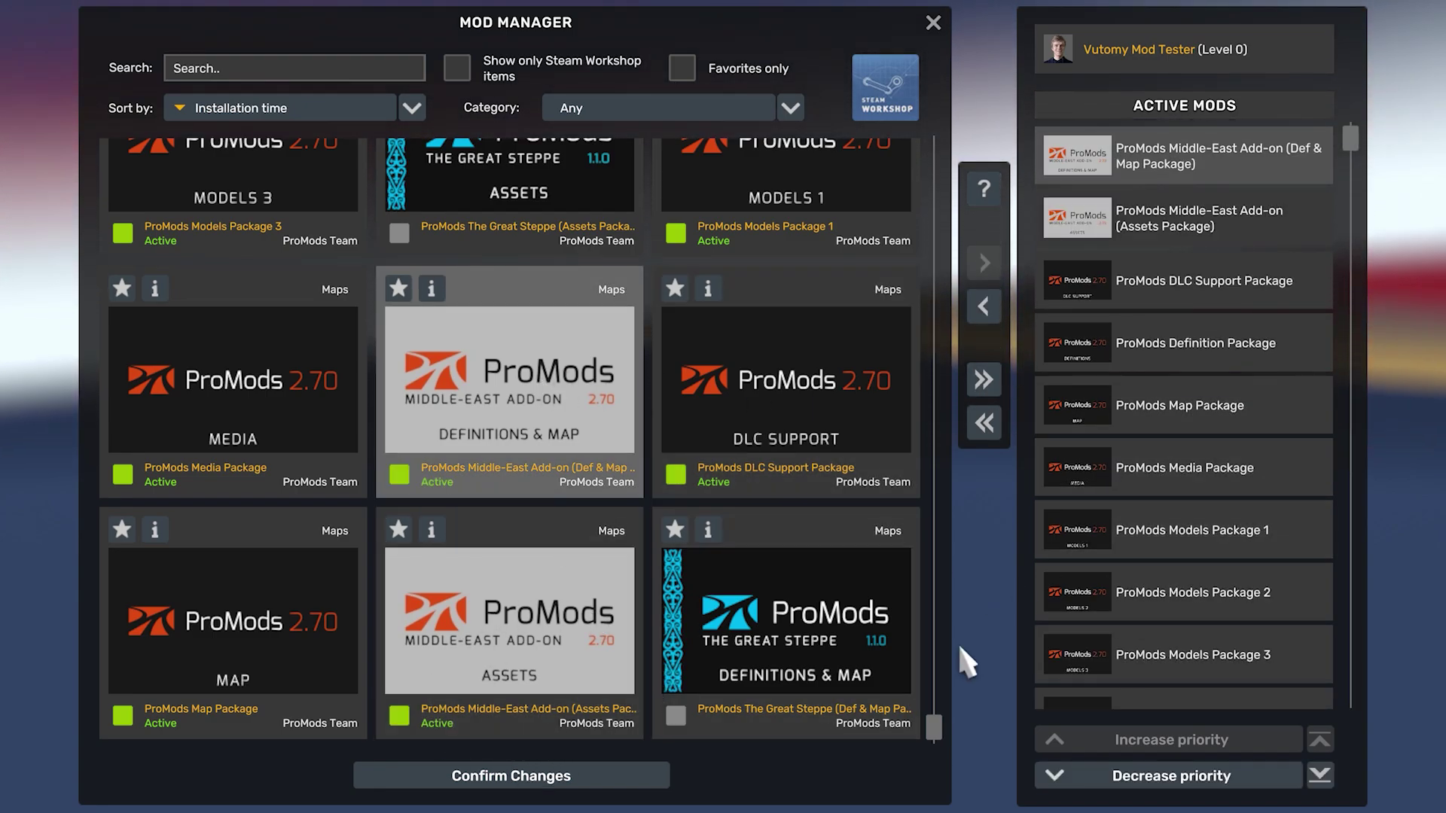
pyautogui.scroll(-2, 1159, 559)
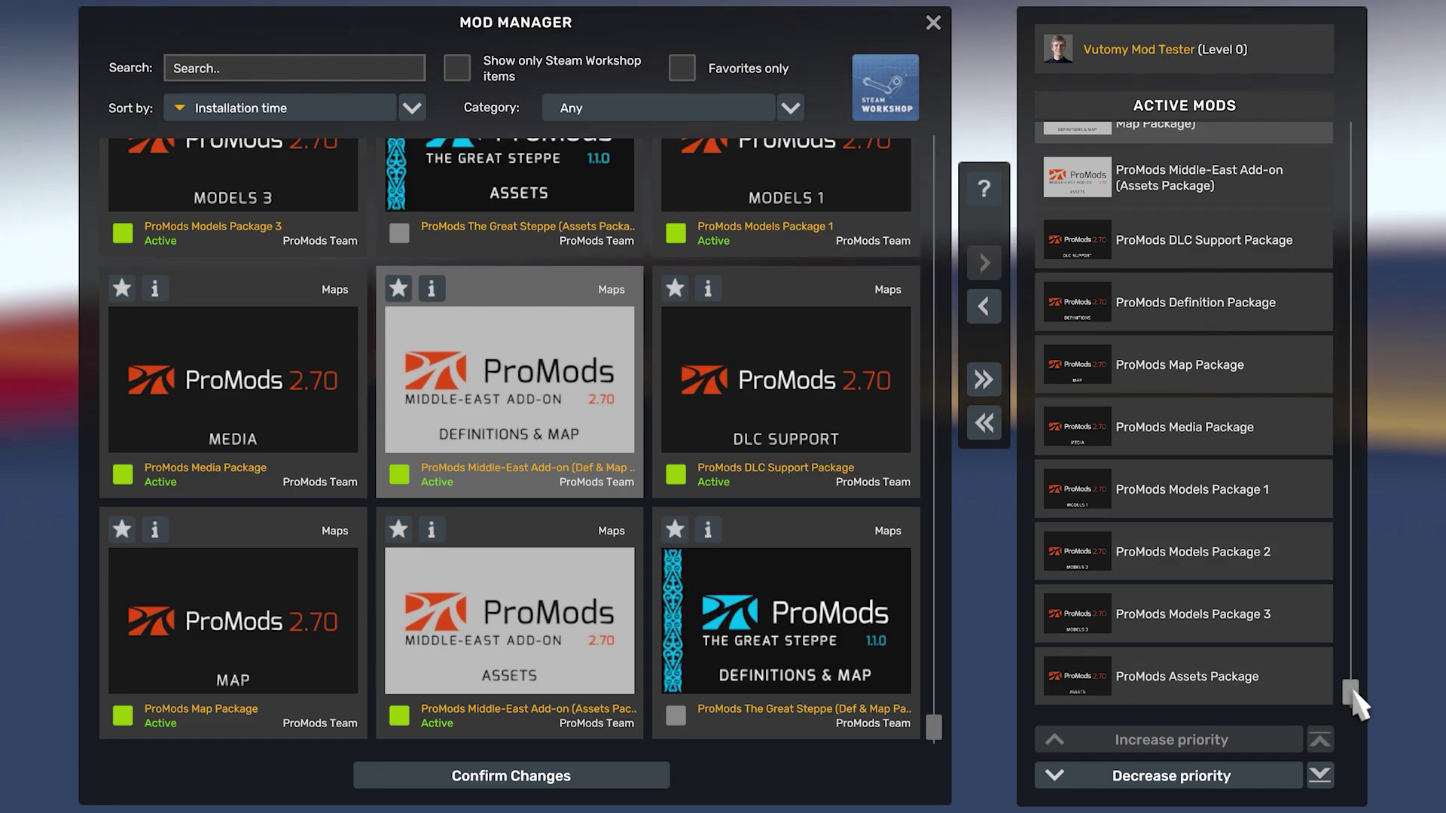
pyautogui.moveTo(1356, 697)
pyautogui.mouseDown()
pyautogui.moveTo(1354, 149)
pyautogui.moveTo(1382, 577)
pyautogui.moveTo(1359, 710)
pyautogui.moveTo(1354, 137)
pyautogui.mouseUp()
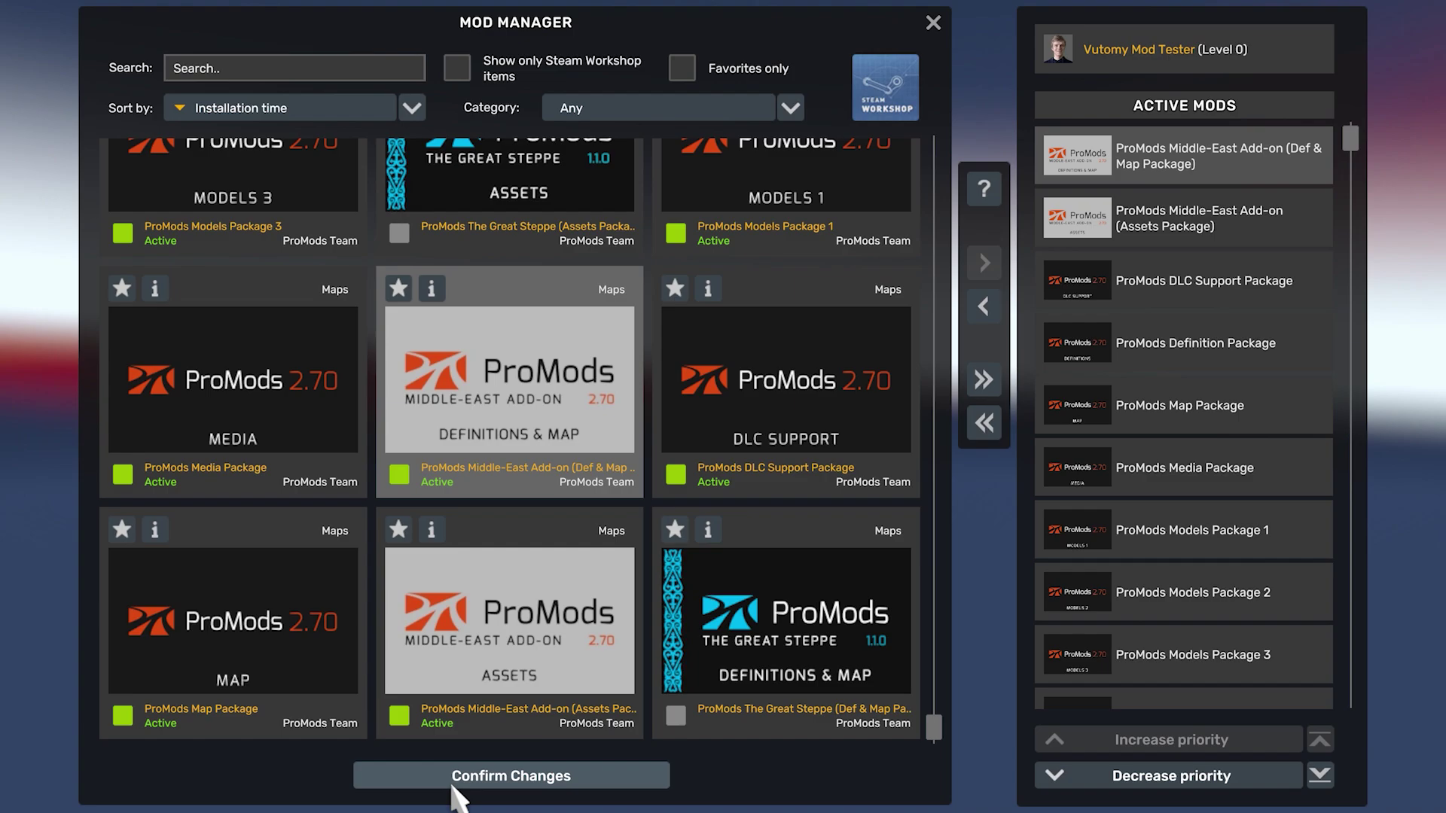
# - Confirm the mod changes, continue the game, and pan the map over Eastern Europe and the Balkans
pyautogui.click(497, 784)
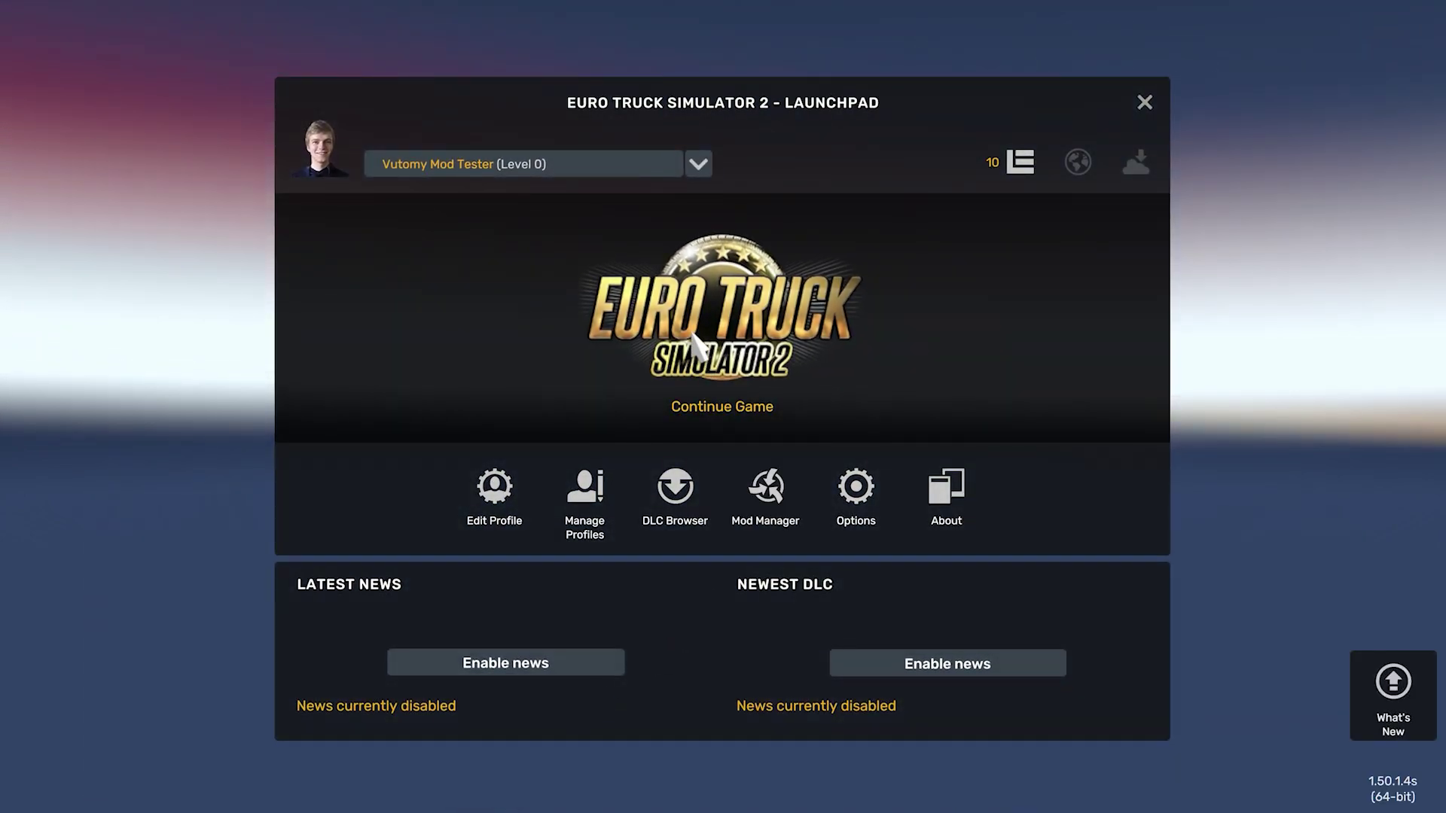
pyautogui.click(692, 335)
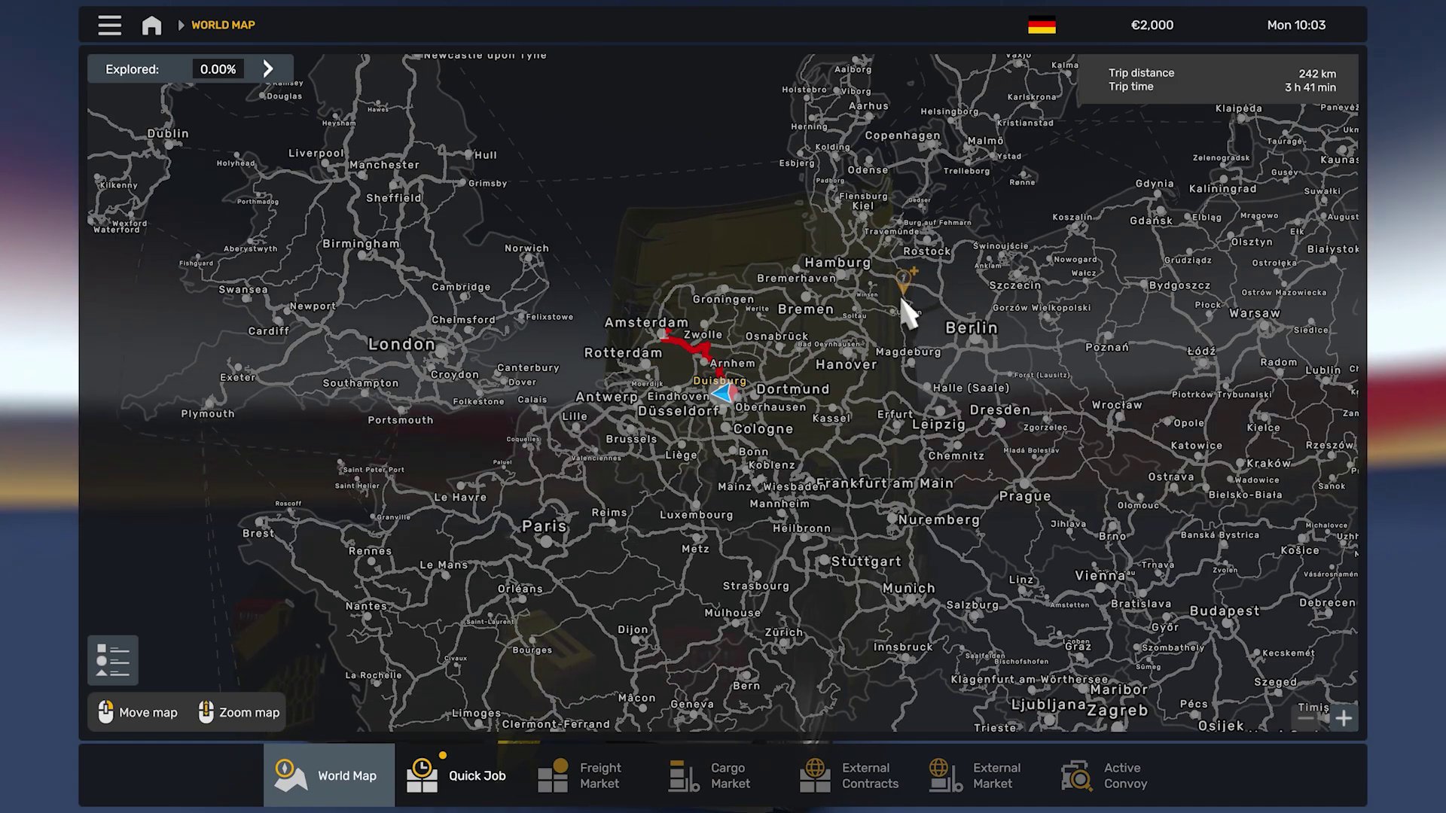
pyautogui.moveTo(907, 309); pyautogui.dragTo(707, 365)
pyautogui.moveTo(885, 542)
pyautogui.mouseDown()
pyautogui.moveTo(672, 226)
pyautogui.moveTo(691, 90)
pyautogui.moveTo(659, 309)
pyautogui.moveTo(742, 500)
pyautogui.moveTo(625, 286)
pyautogui.mouseUp()
pyautogui.scroll(-4, 413, 284)
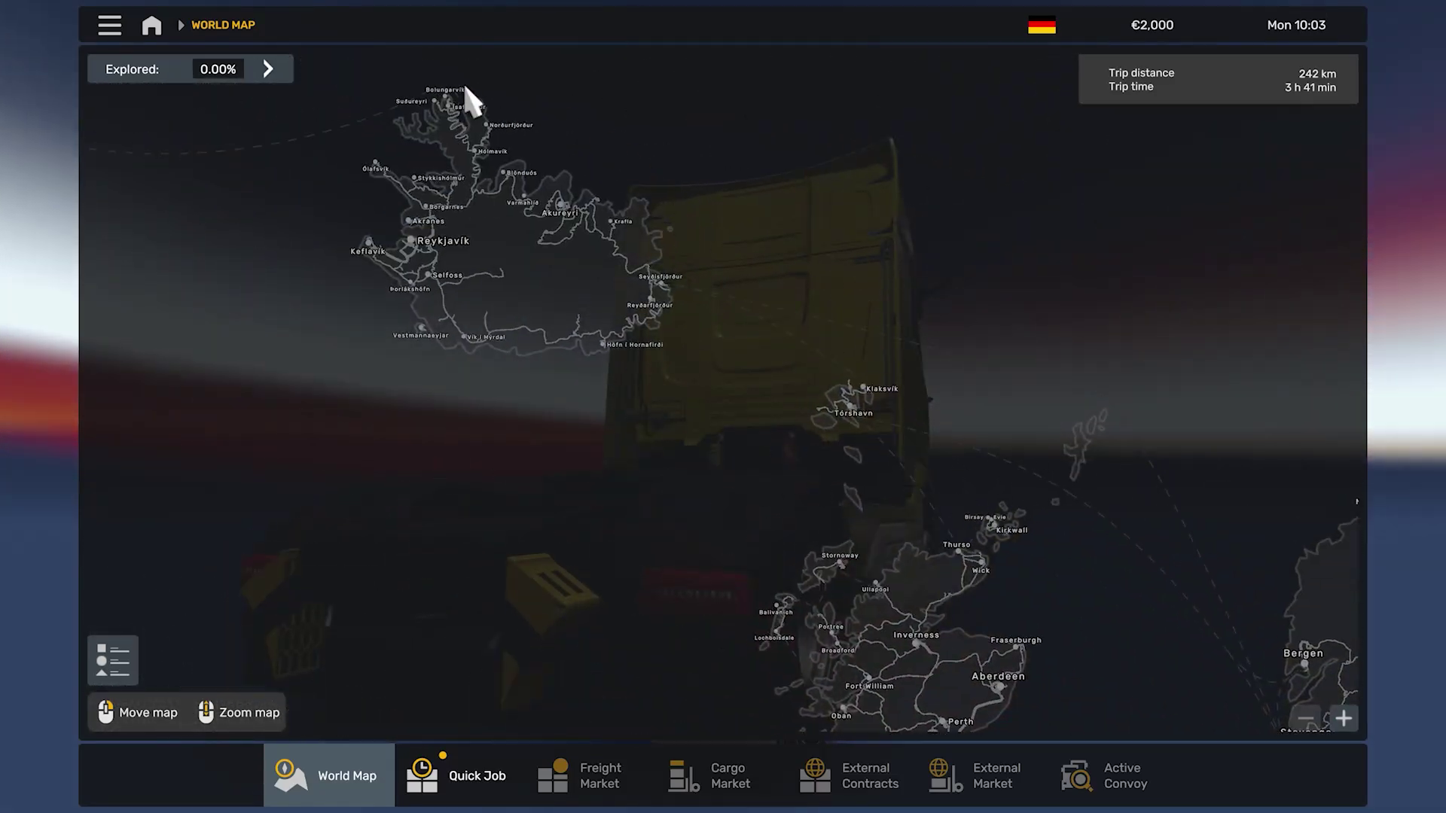
pyautogui.scroll(3, 482, 151)
# - Try an Iceland waypoint, then pan from Britain through Scandinavia and the Baltics to Georgia
pyautogui.click(494, 188)
pyautogui.click(497, 199)
pyautogui.scroll(-3, 529, 414)
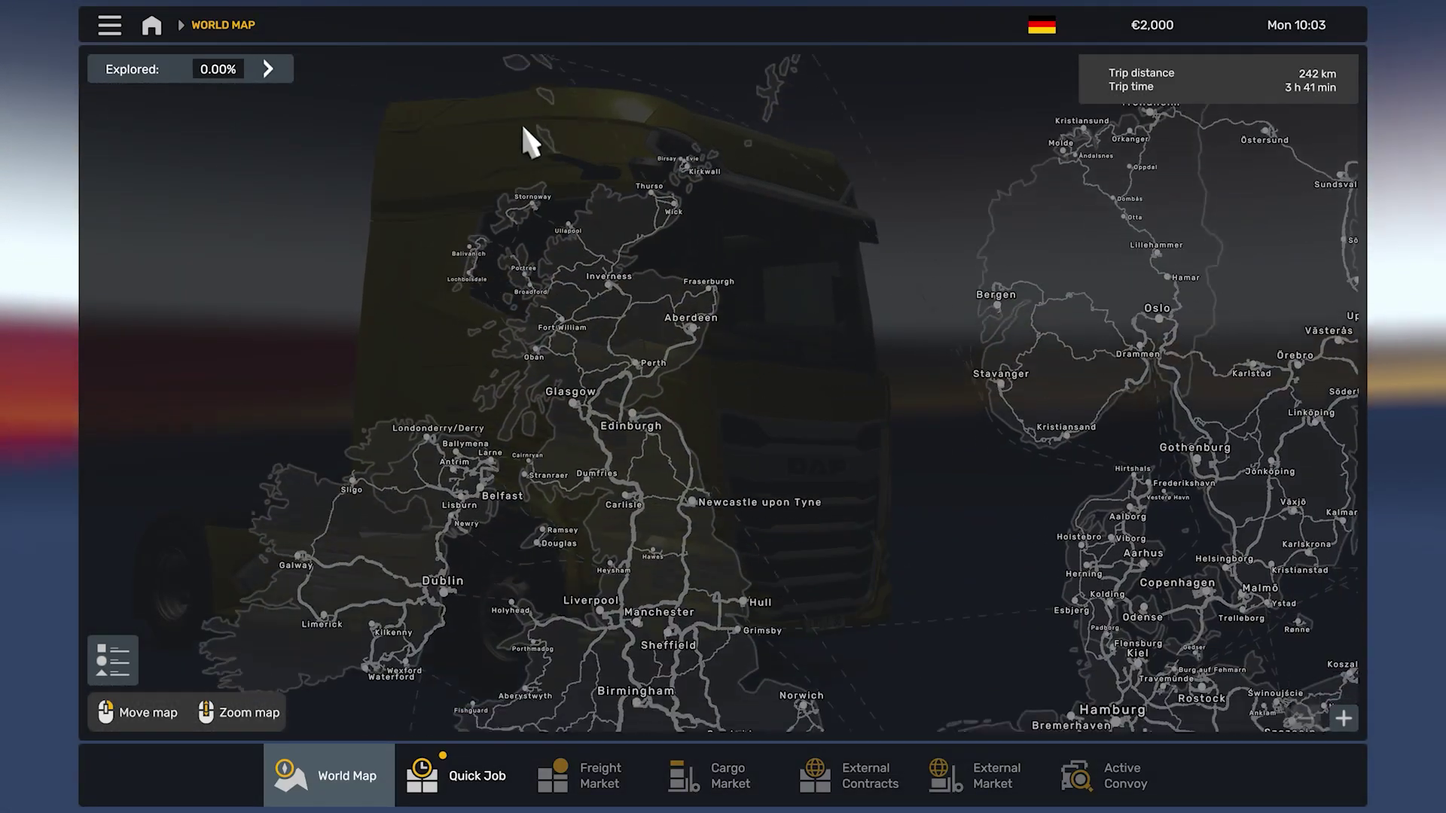
pyautogui.scroll(3, 526, 138)
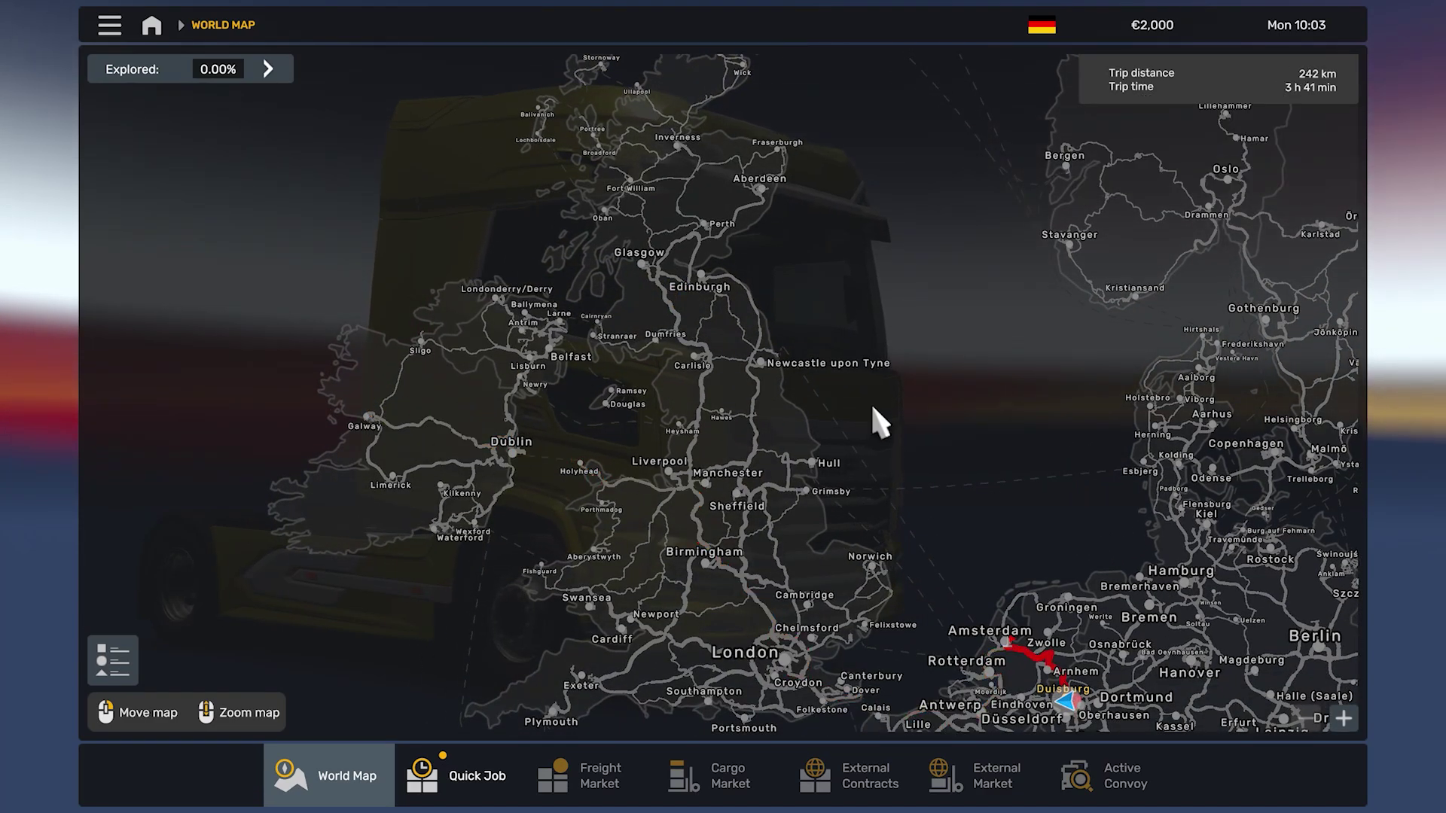
pyautogui.moveTo(879, 420)
pyautogui.mouseDown()
pyautogui.moveTo(429, 533)
pyautogui.moveTo(592, 587)
pyautogui.mouseUp()
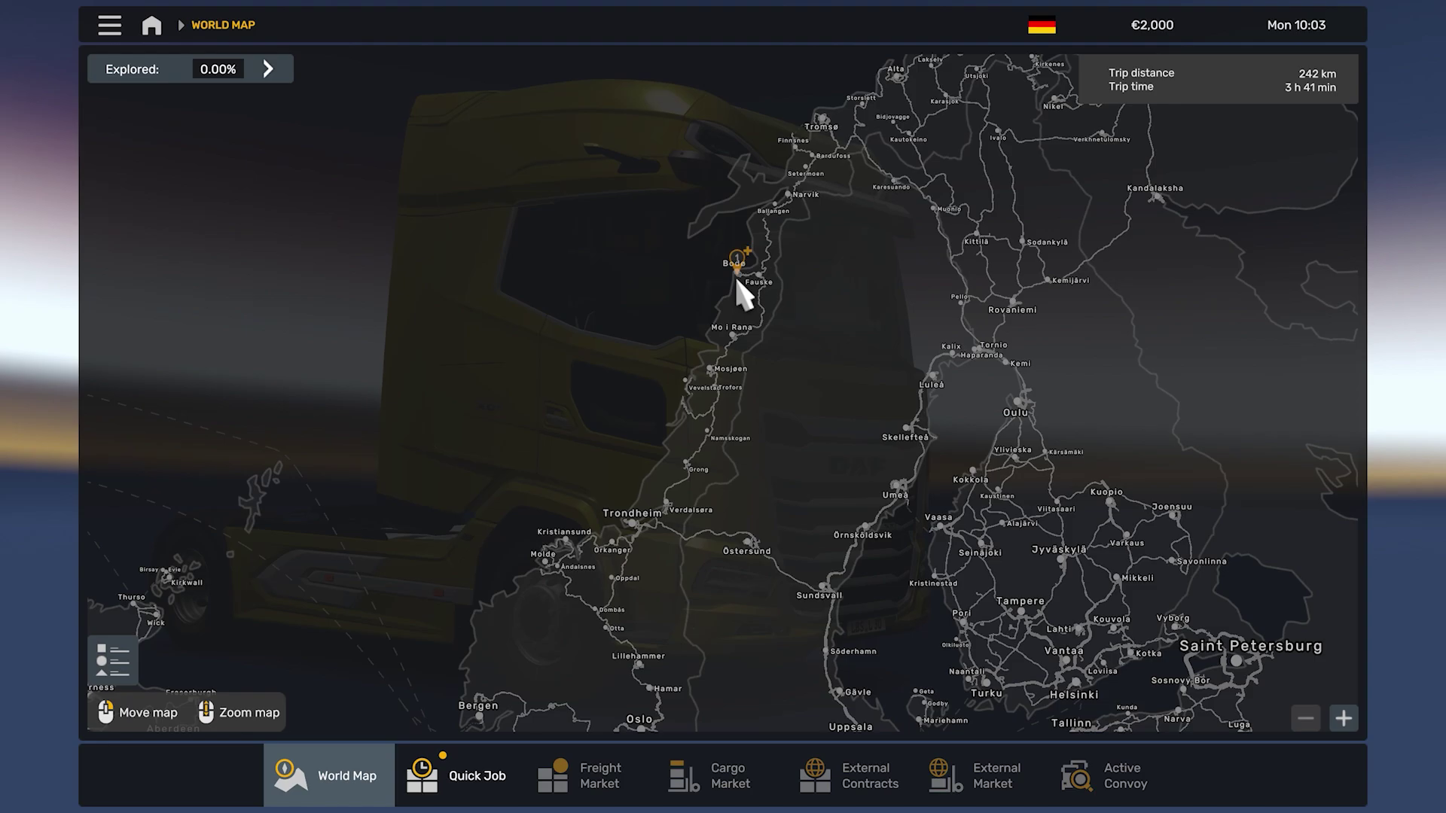
pyautogui.moveTo(687, 548)
pyautogui.mouseDown()
pyautogui.moveTo(801, 645)
pyautogui.moveTo(891, 587)
pyautogui.moveTo(673, 362)
pyautogui.moveTo(685, 80)
pyautogui.mouseUp()
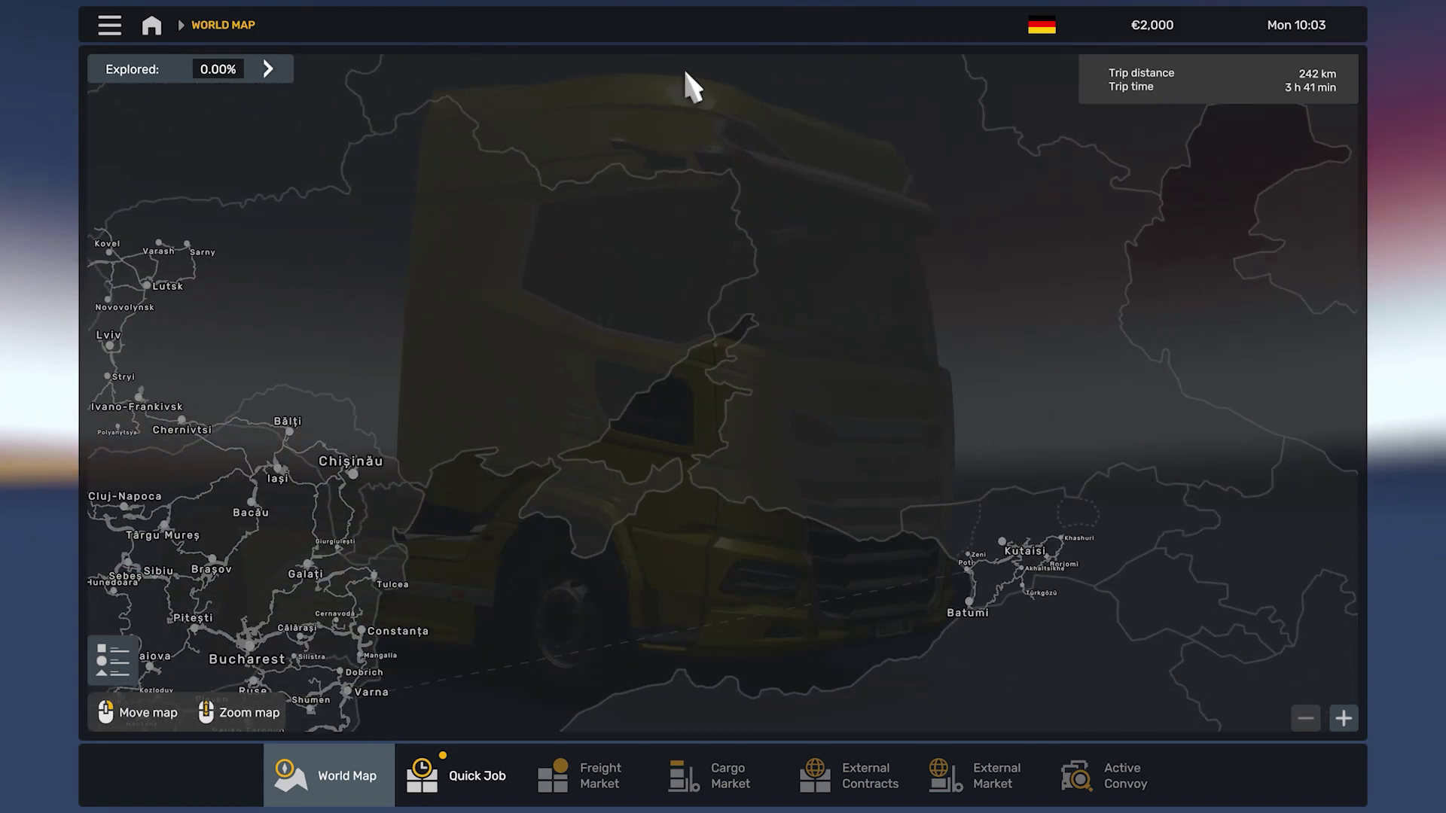
pyautogui.moveTo(966, 188)
pyautogui.mouseDown()
pyautogui.moveTo(825, 406)
pyautogui.moveTo(864, 413)
pyautogui.mouseUp()
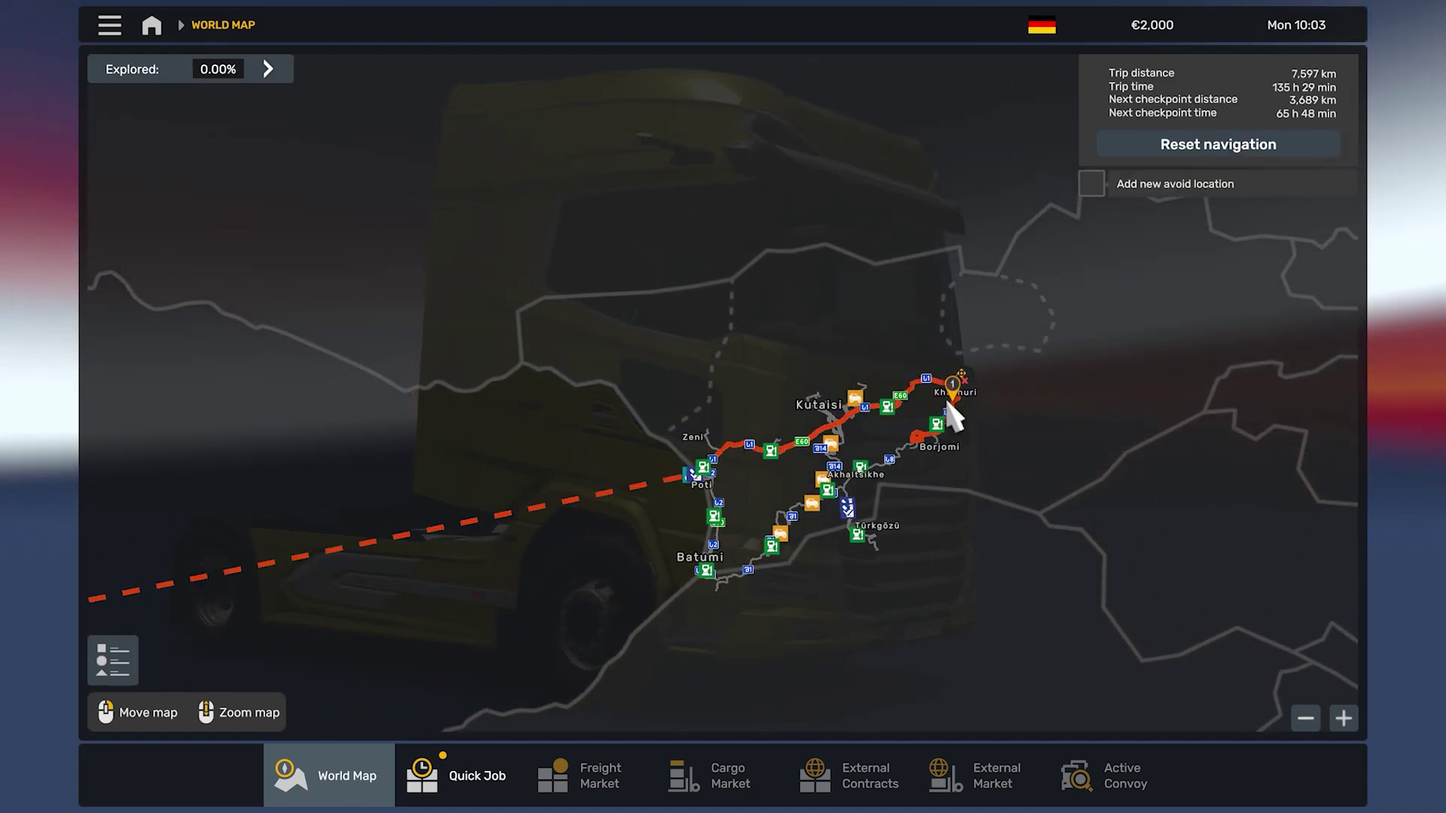
# - Clear the route to Georgia and pan across the Levant, Cyprus, Istanbul and the Balkans
pyautogui.click(950, 407)
pyautogui.scroll(-5, 682, 583)
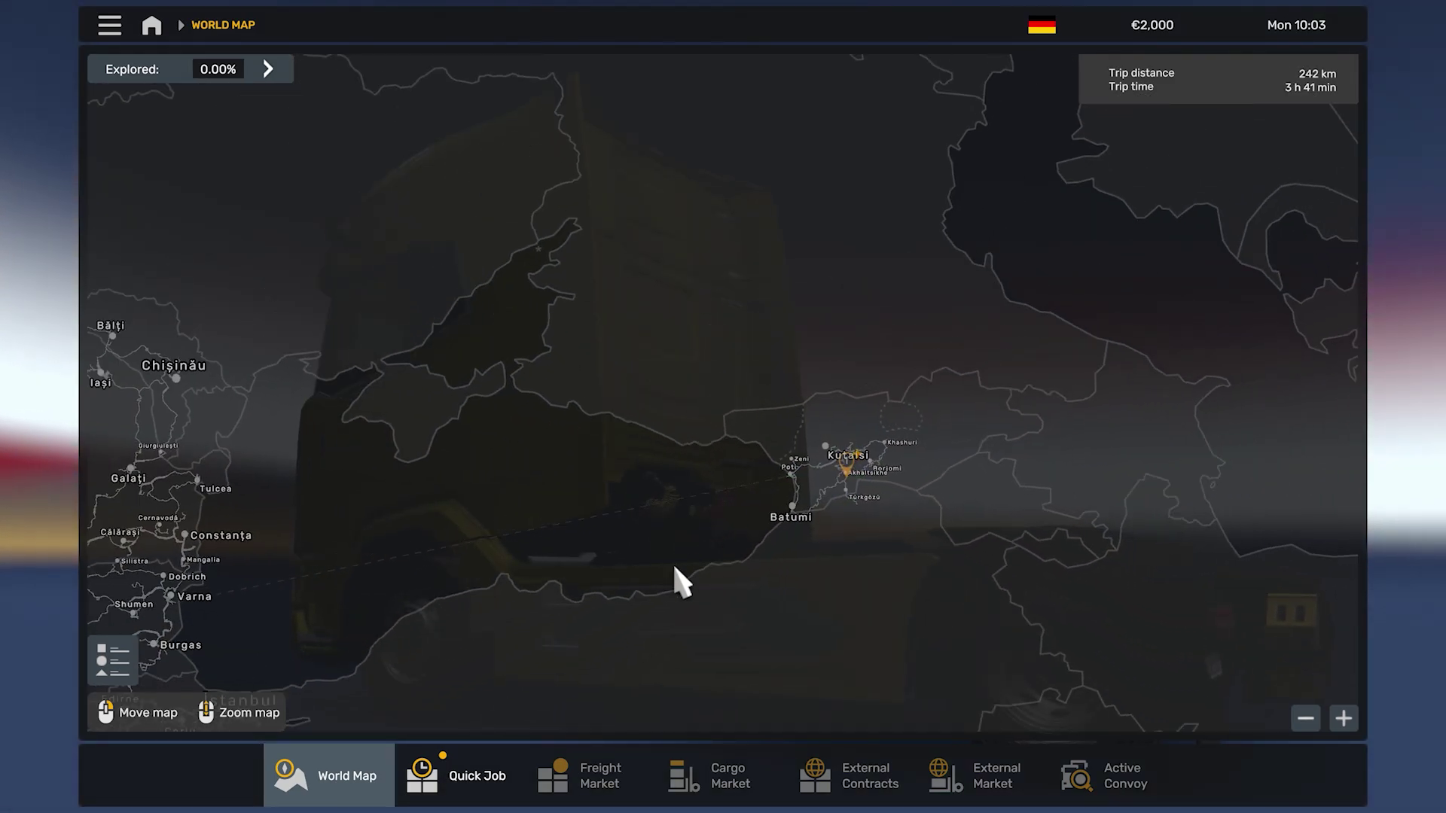
pyautogui.moveTo(676, 569); pyautogui.dragTo(723, 224)
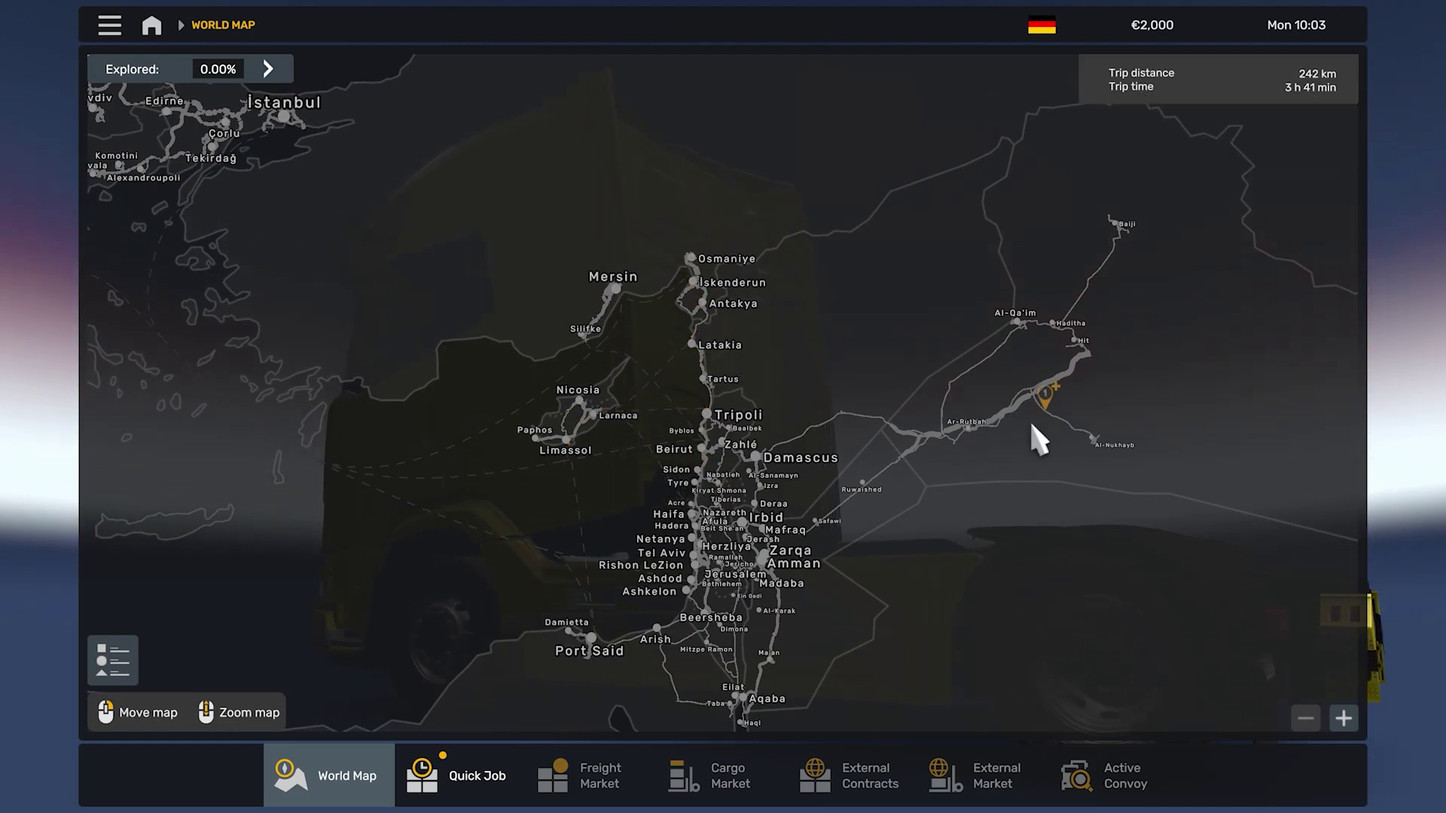
pyautogui.moveTo(716, 598); pyautogui.dragTo(892, 444)
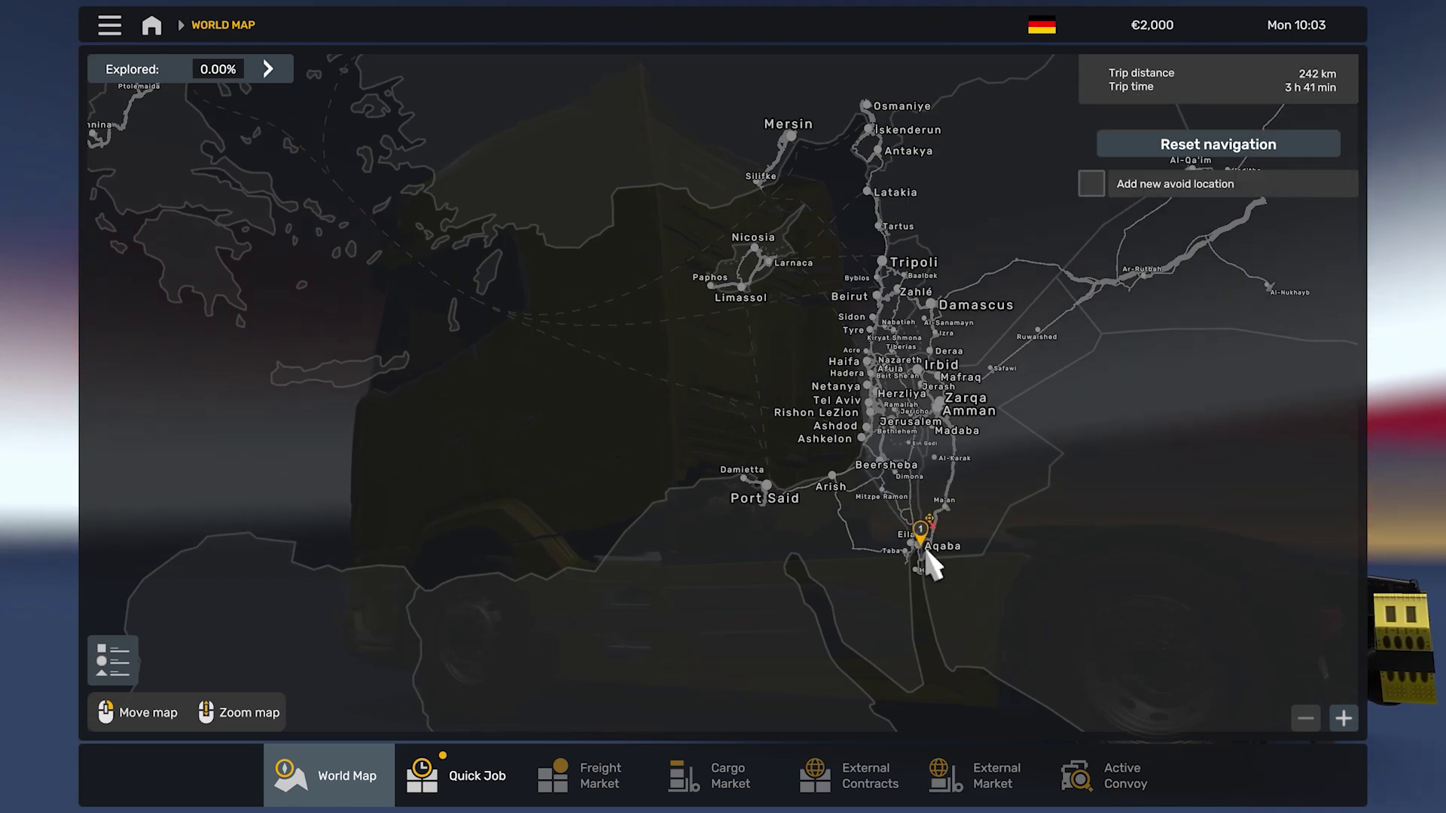
pyautogui.moveTo(927, 415)
pyautogui.mouseDown()
pyautogui.moveTo(1002, 569)
pyautogui.moveTo(873, 576)
pyautogui.mouseUp()
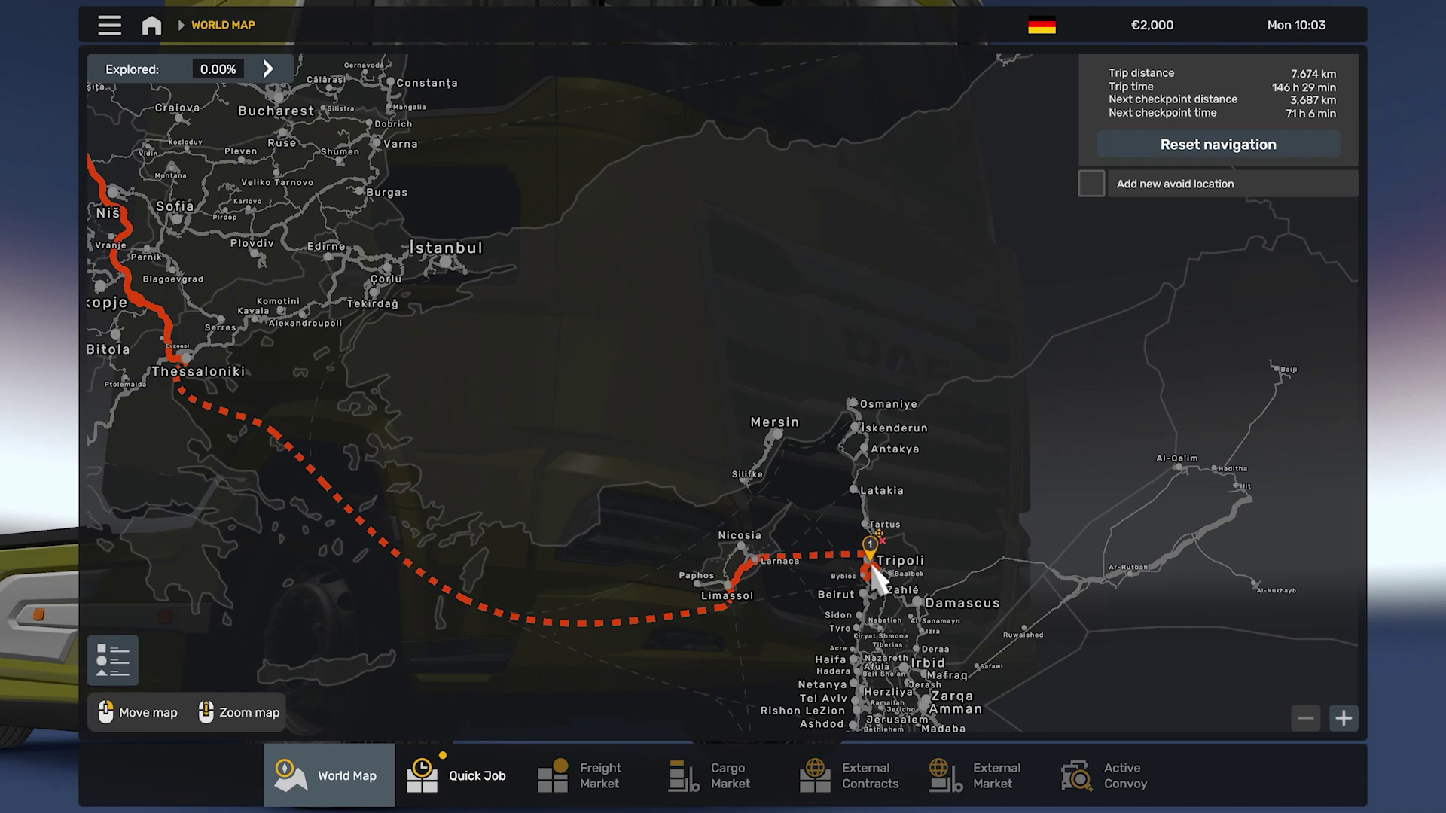
pyautogui.moveTo(875, 443); pyautogui.dragTo(883, 490)
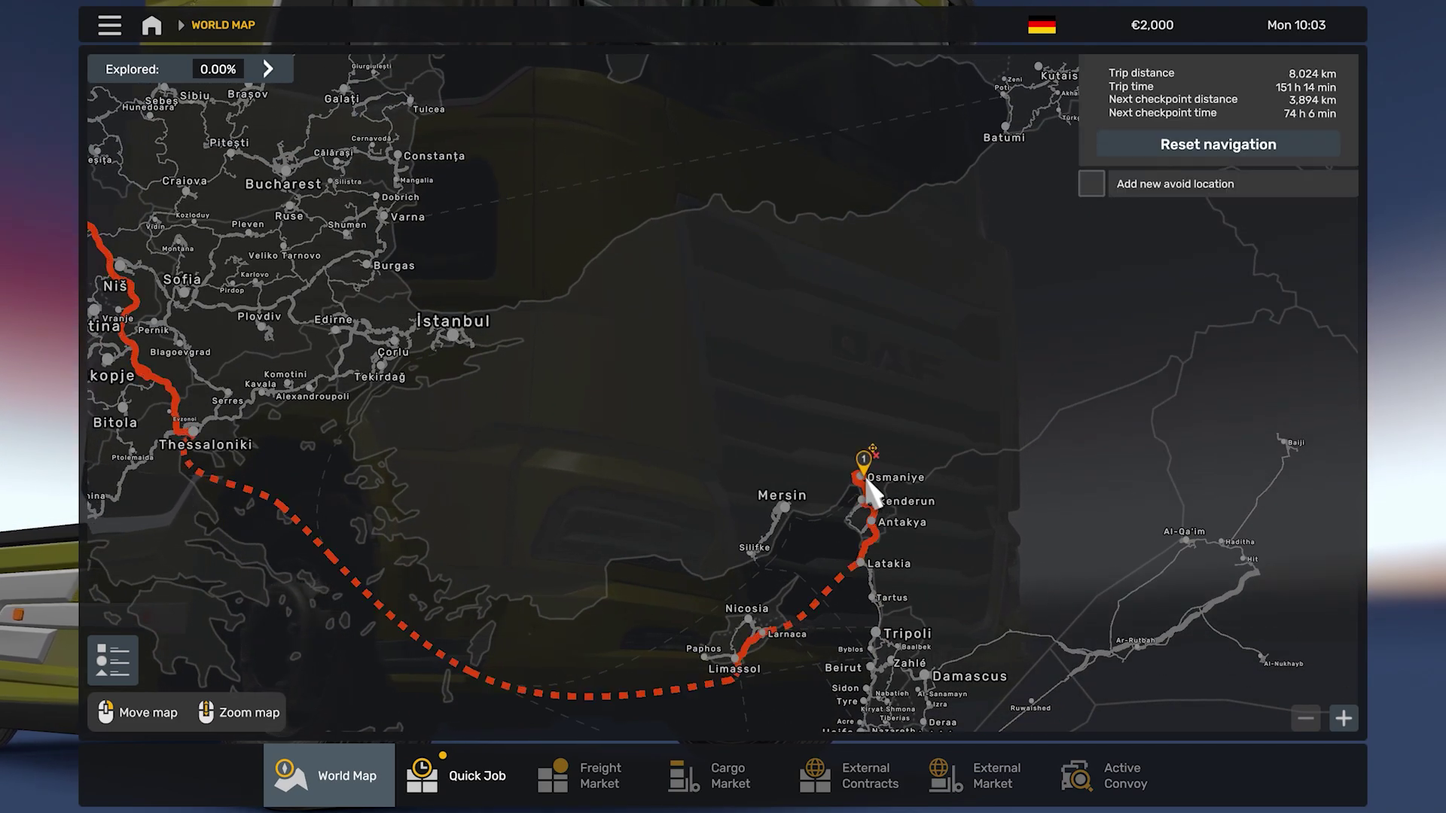
pyautogui.moveTo(878, 429)
pyautogui.mouseDown()
pyautogui.moveTo(1168, 306)
pyautogui.moveTo(751, 463)
pyautogui.mouseUp()
# - Pan the map over Central Europe and Iberia, then back toward France and Italy
pyautogui.scroll(-4, 591, 274)
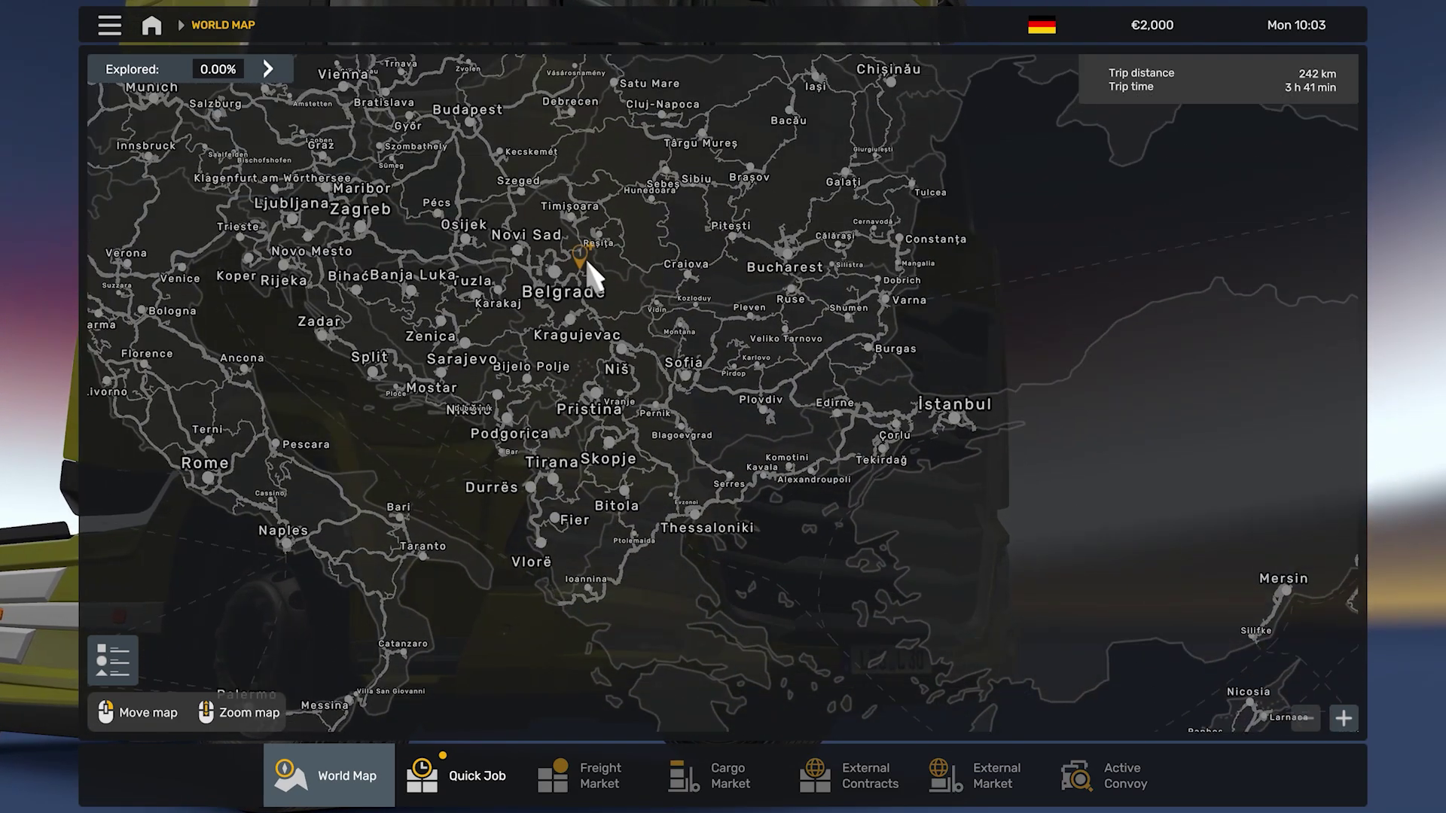
pyautogui.moveTo(414, 590)
pyautogui.mouseDown()
pyautogui.moveTo(624, 473)
pyautogui.moveTo(863, 462)
pyautogui.mouseUp()
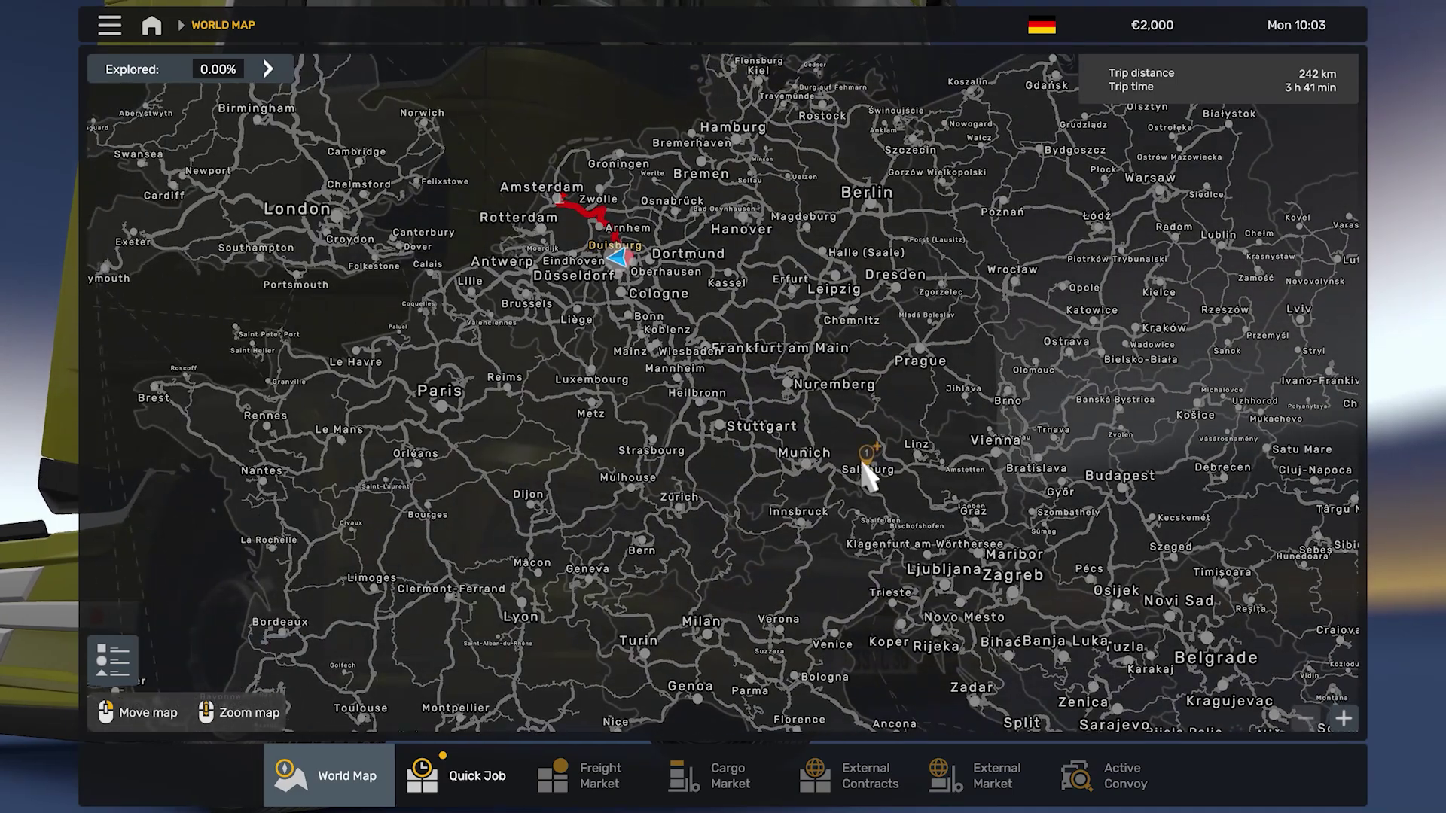
pyautogui.moveTo(646, 554); pyautogui.dragTo(775, 371)
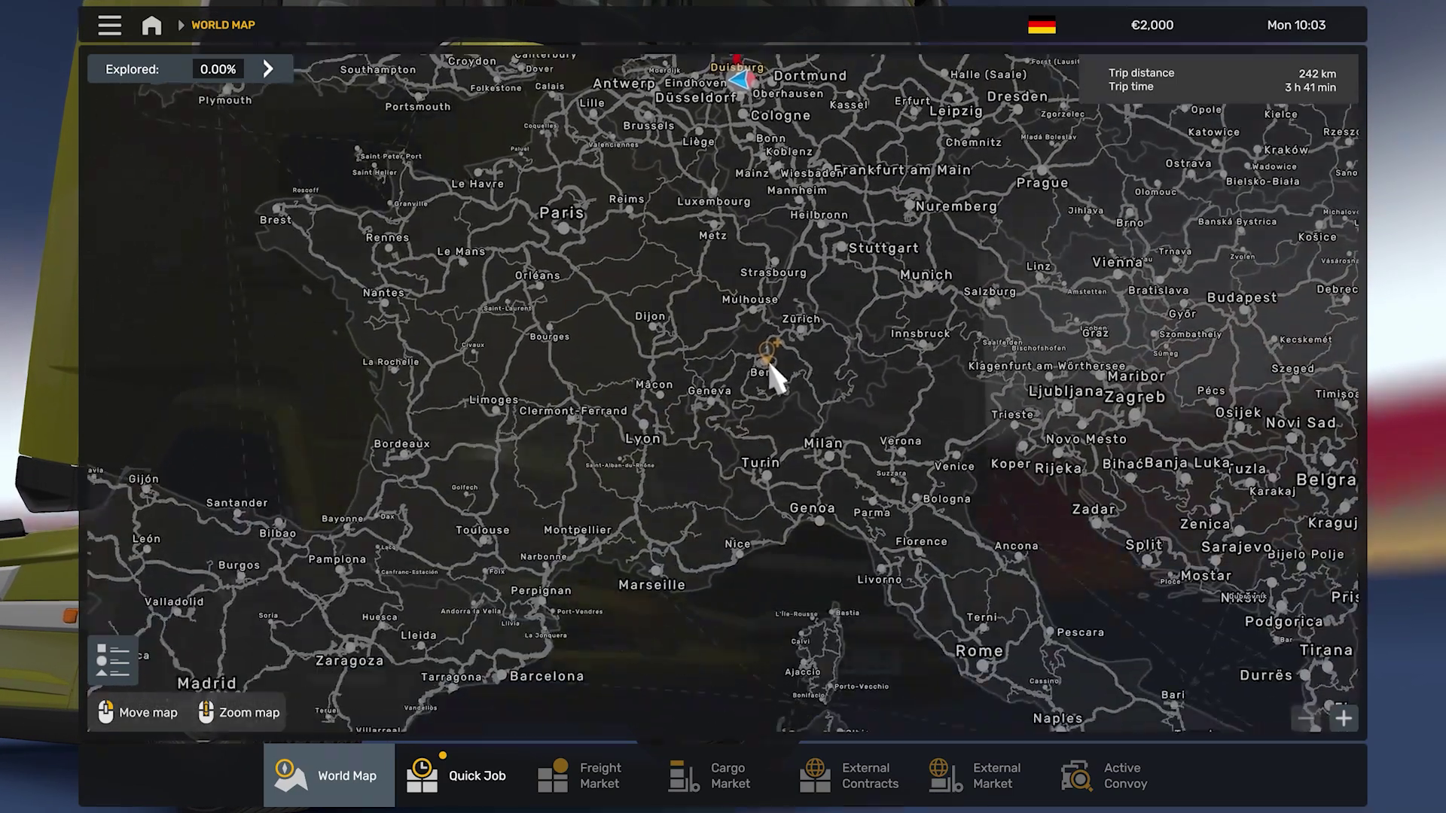
pyautogui.moveTo(607, 500)
pyautogui.mouseDown()
pyautogui.moveTo(936, 420)
pyautogui.moveTo(699, 179)
pyautogui.mouseUp()
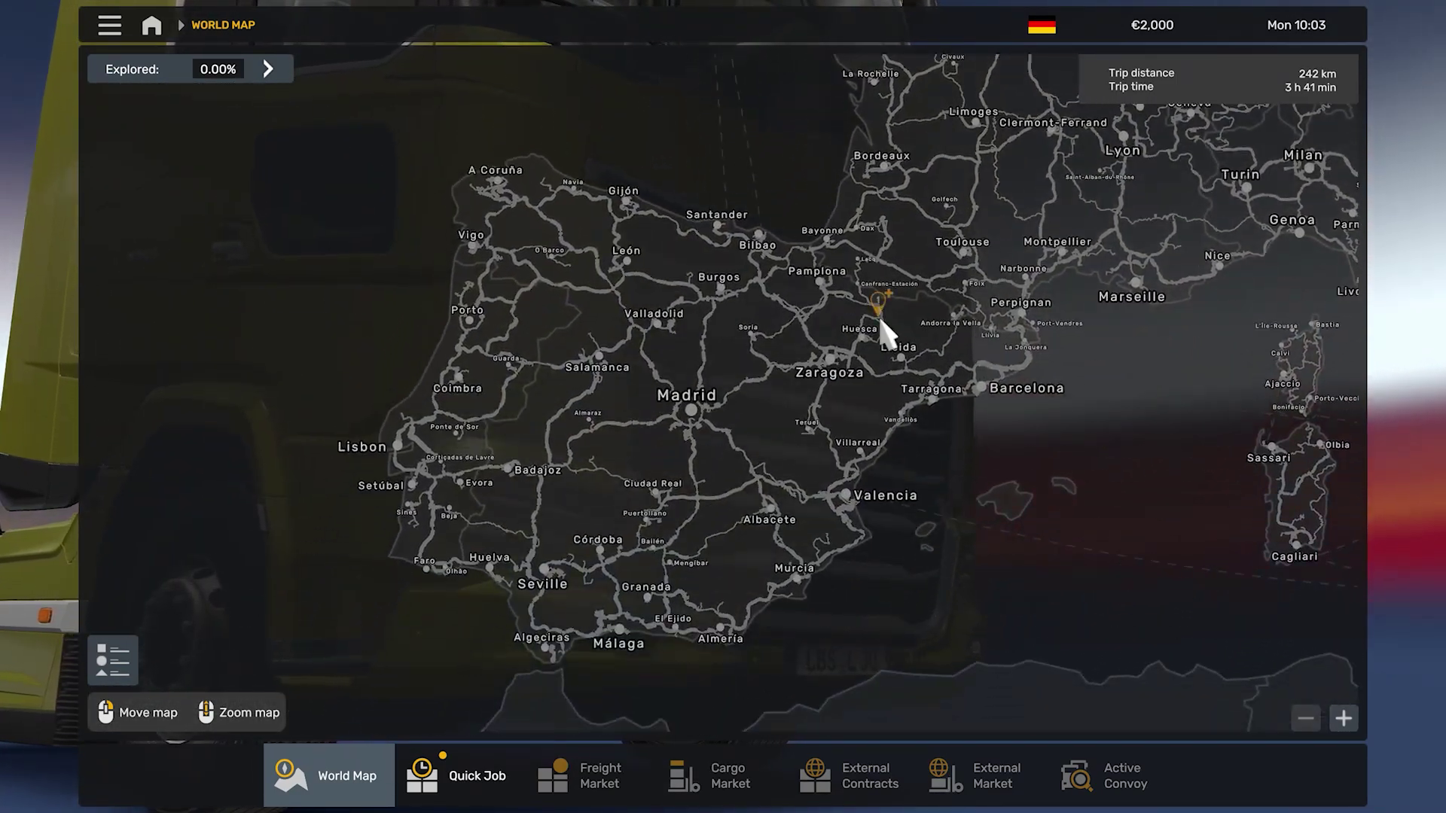
pyautogui.moveTo(404, 315); pyautogui.dragTo(404, 598)
pyautogui.moveTo(926, 527); pyautogui.dragTo(630, 542)
# - Pan from Greece, Cyprus and the Levant north through Romania and Bulgaria to Scandinavia and the Baltics
pyautogui.moveTo(742, 486); pyautogui.dragTo(678, 309)
pyautogui.moveTo(836, 618)
pyautogui.mouseDown()
pyautogui.moveTo(748, 597)
pyautogui.moveTo(827, 413)
pyautogui.moveTo(520, 426)
pyautogui.mouseUp()
pyautogui.moveTo(1011, 529); pyautogui.dragTo(554, 515)
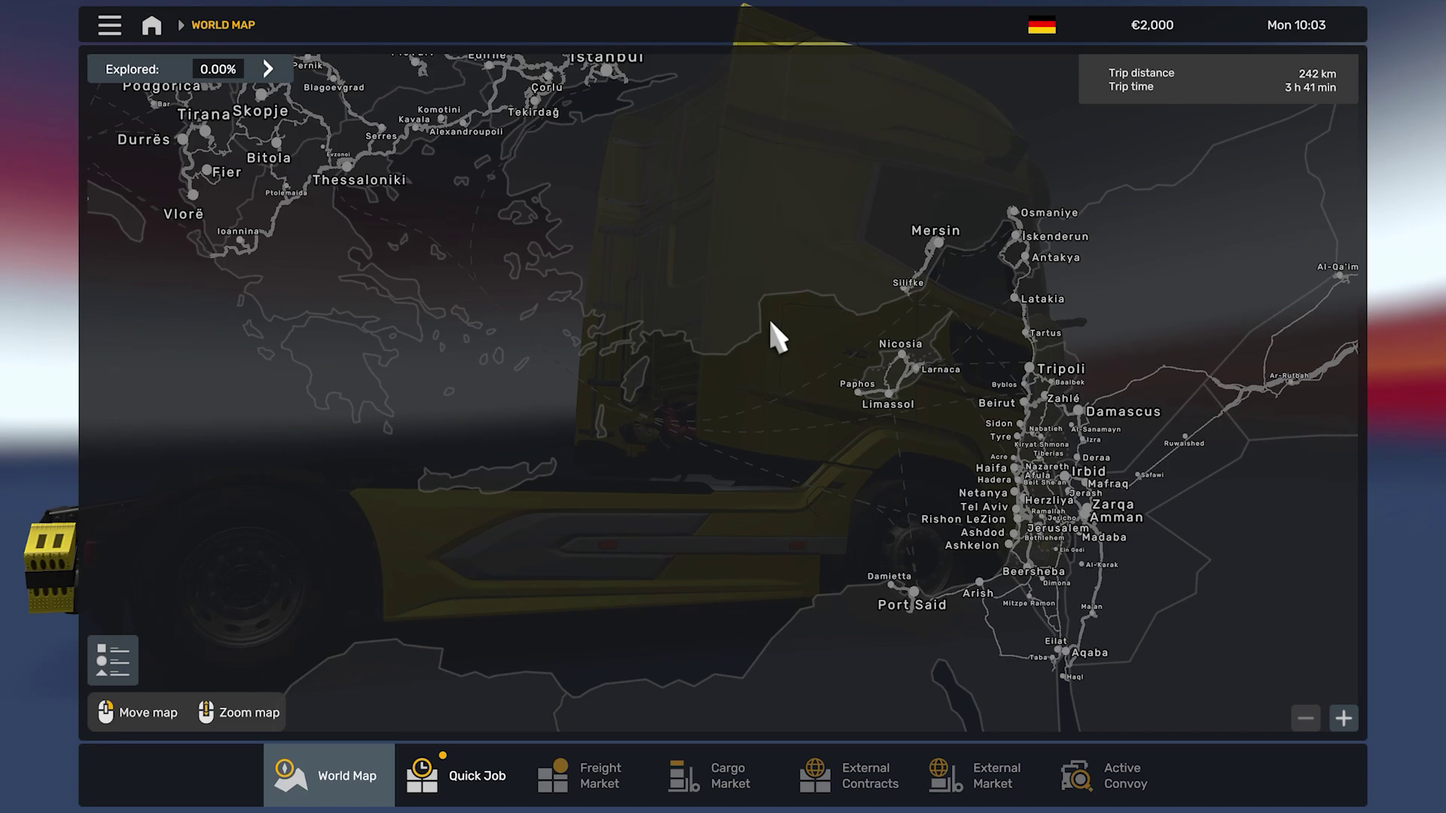
pyautogui.moveTo(452, 188); pyautogui.dragTo(465, 548)
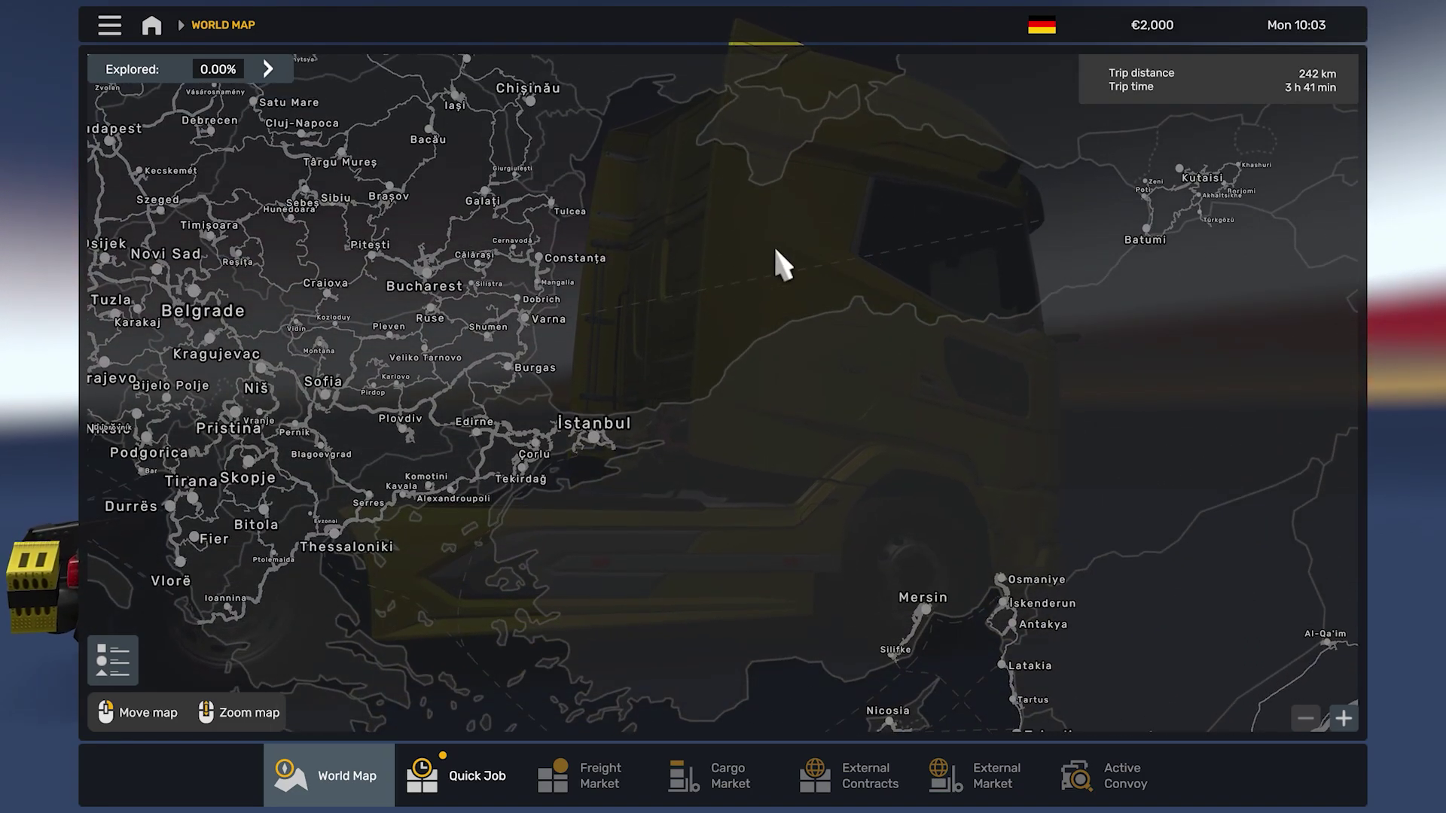
pyautogui.moveTo(783, 263); pyautogui.dragTo(904, 619)
pyautogui.moveTo(421, 441); pyautogui.dragTo(461, 468)
pyautogui.moveTo(421, 150)
pyautogui.mouseDown()
pyautogui.moveTo(607, 387)
pyautogui.moveTo(594, 649)
pyautogui.mouseUp()
pyautogui.scroll(-2, 602, 454)
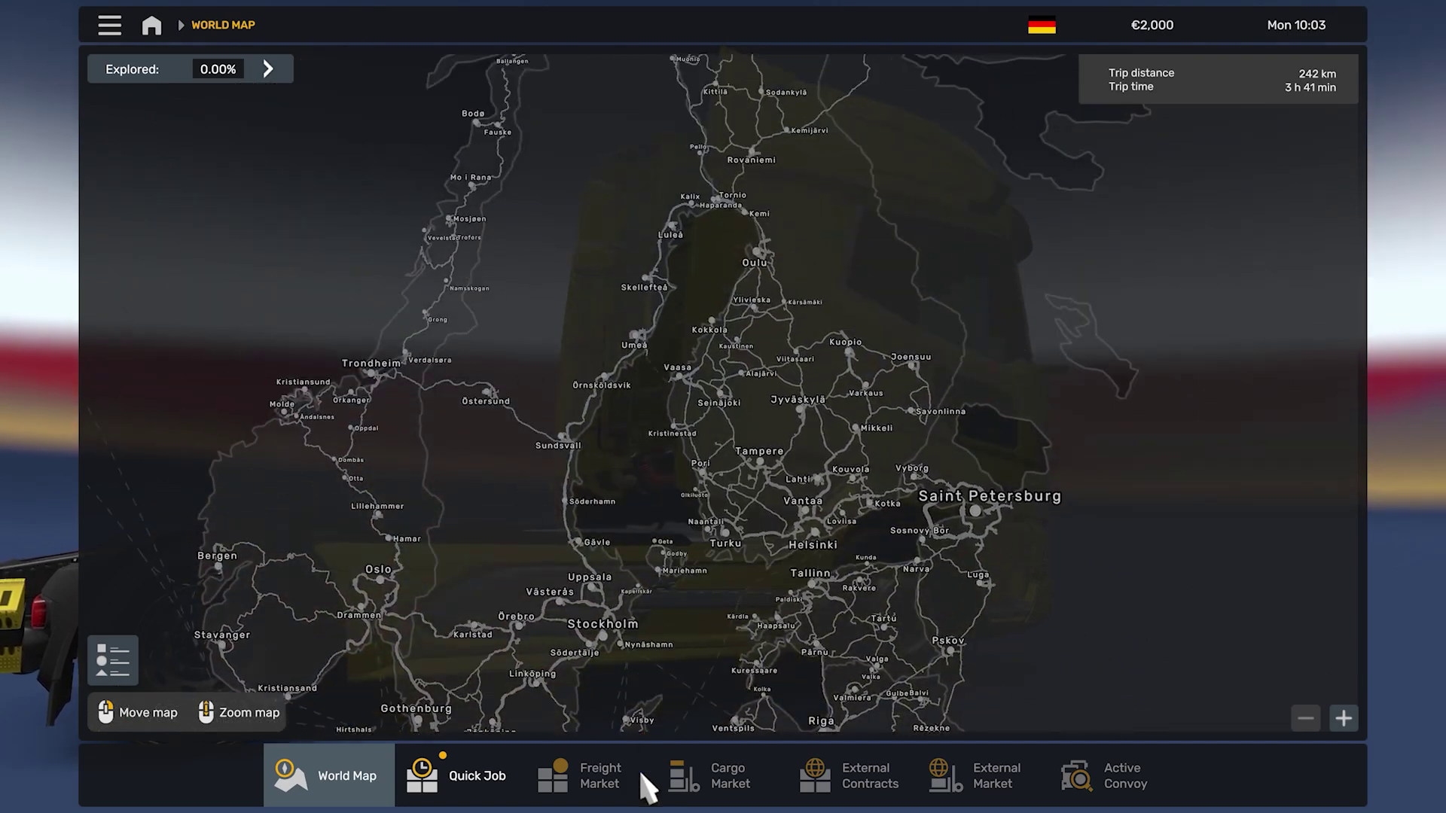